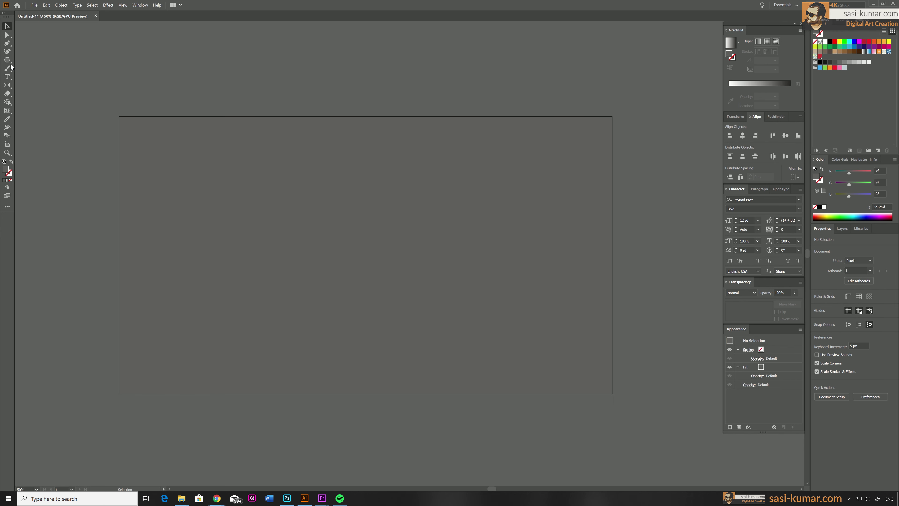
# - Draw a tall, narrow rectangle about 95 px wide and 622 px high on the artboard
pyautogui.click(9, 63)
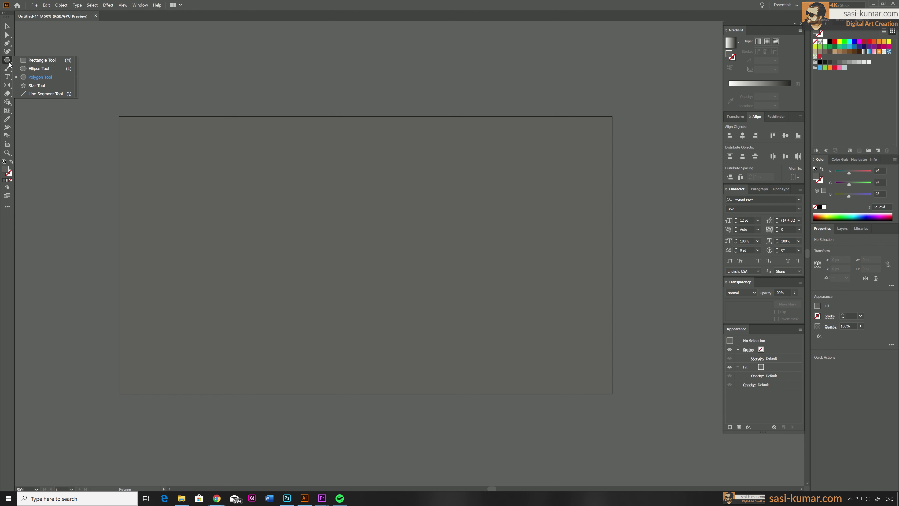
pyautogui.click(42, 60)
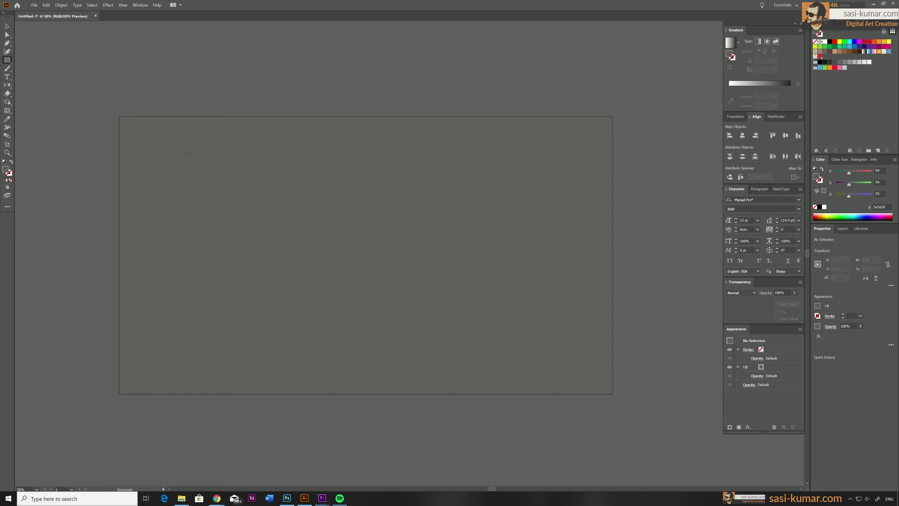
pyautogui.moveTo(189, 152); pyautogui.dragTo(214, 312)
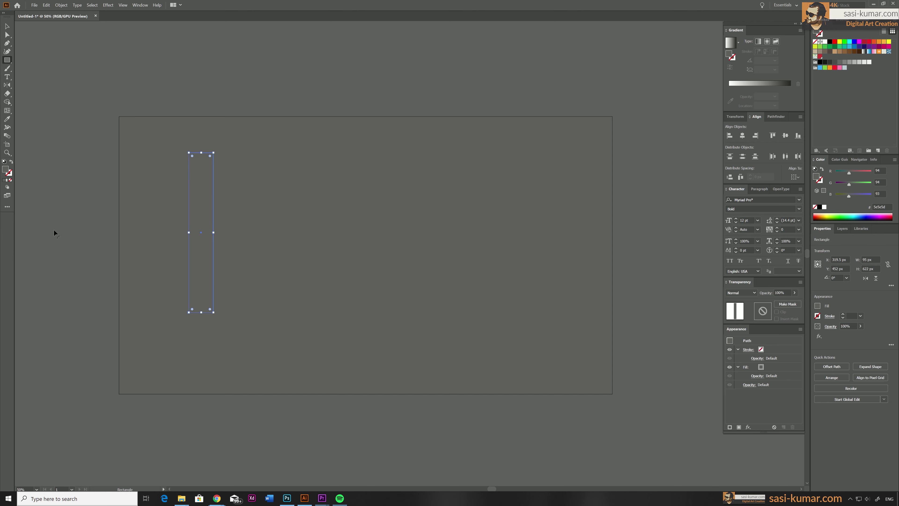
# - Fill the tall rectangle with white
pyautogui.doubleClick(6, 169)
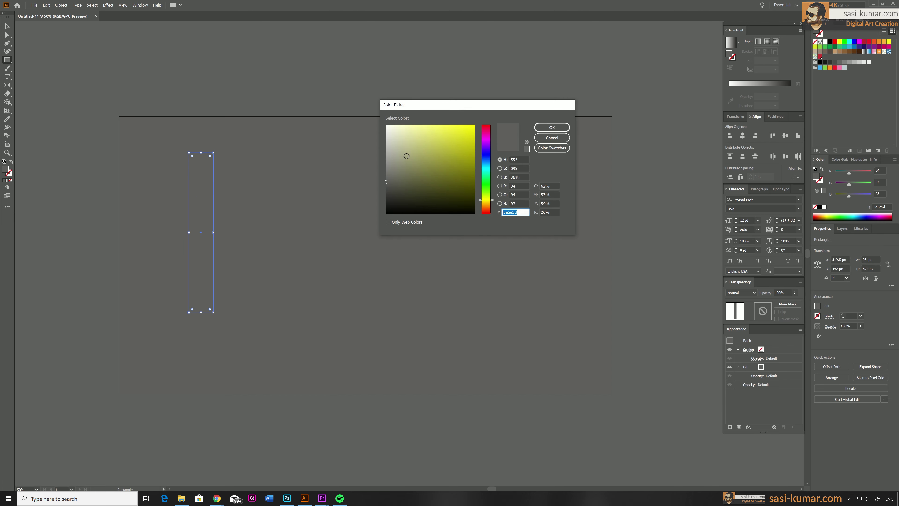
pyautogui.click(397, 131)
pyautogui.click(386, 125)
pyautogui.click(552, 127)
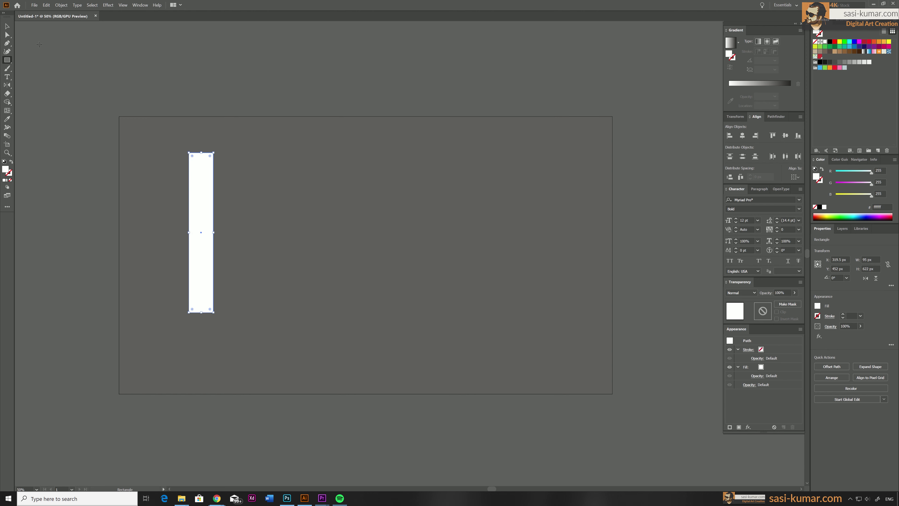
# - Shorten the white bar to about 581 px high and copy it into a row of four bars
pyautogui.click(10, 29)
pyautogui.moveTo(202, 151); pyautogui.dragTo(477, 190)
pyautogui.click(200, 240)
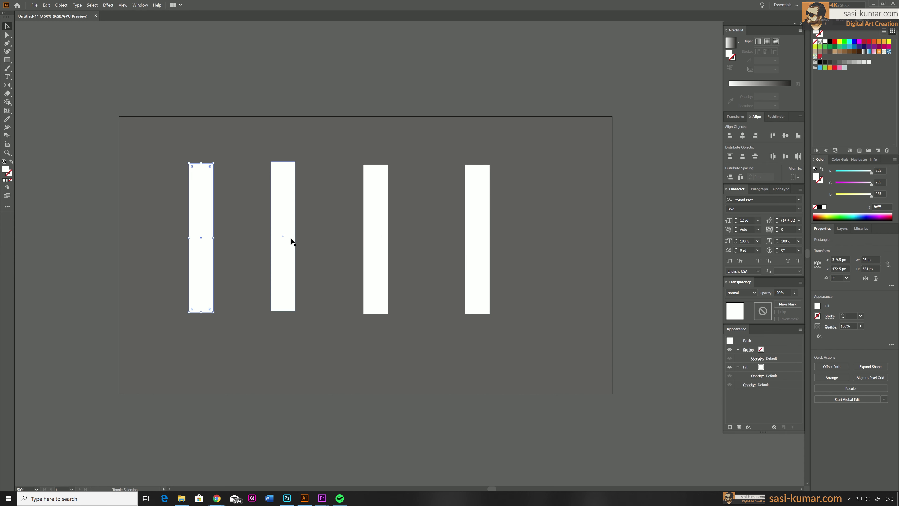
pyautogui.keyDown('shift'); pyautogui.click(286, 241); pyautogui.keyUp('shift')
pyautogui.keyDown('shift'); pyautogui.click(374, 239); pyautogui.keyUp('shift')
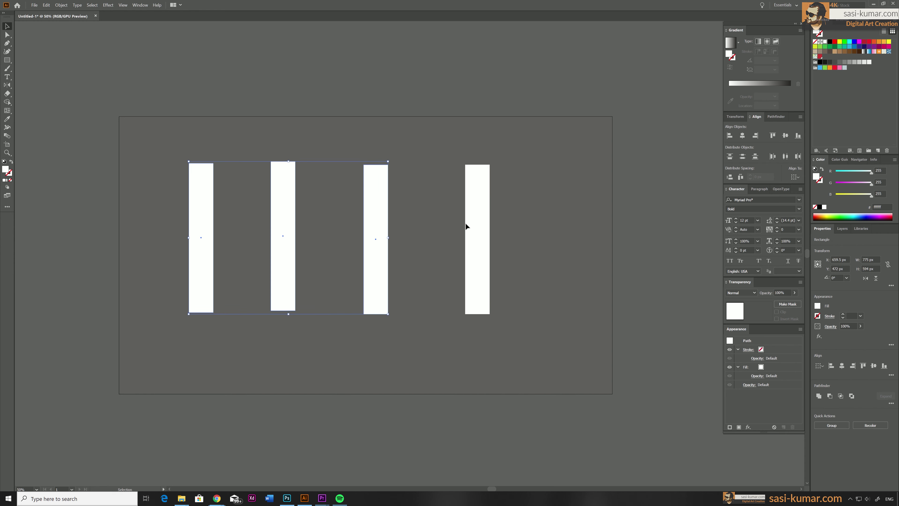
pyautogui.moveTo(466, 223); pyautogui.dragTo(437, 221)
# - Align the top edges of all four bars and distribute them evenly by their horizontal centers
pyautogui.keyDown('shift'); pyautogui.click(379, 220); pyautogui.keyUp('shift')
pyautogui.keyDown('shift'); pyautogui.click(284, 226); pyautogui.keyUp('shift')
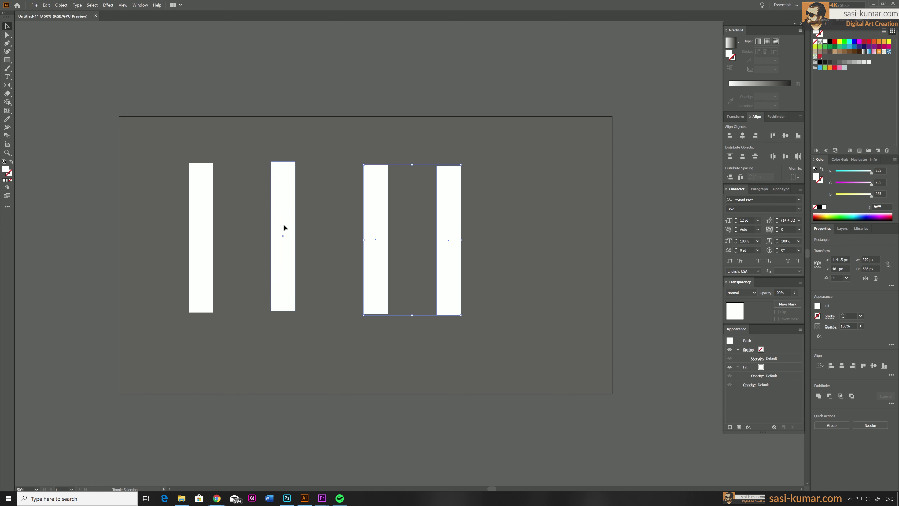
pyautogui.keyDown('shift'); pyautogui.click(196, 227); pyautogui.keyUp('shift')
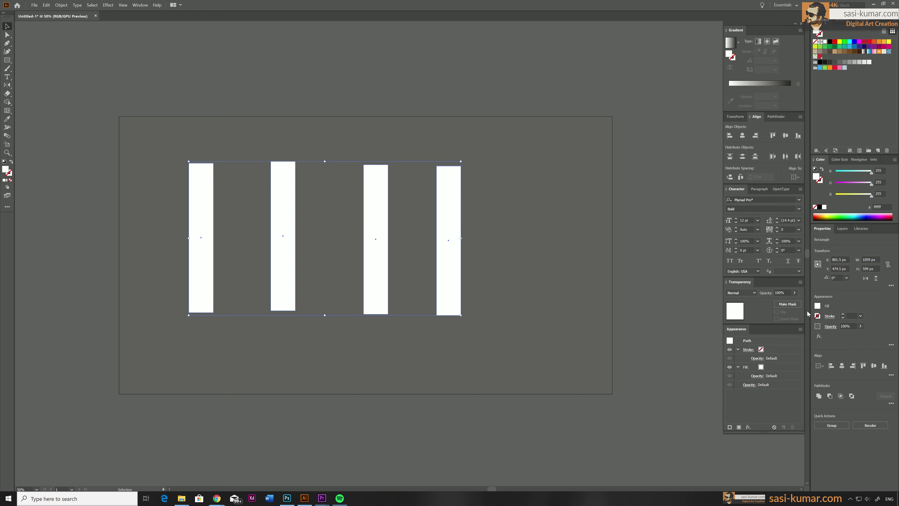
pyautogui.click(862, 366)
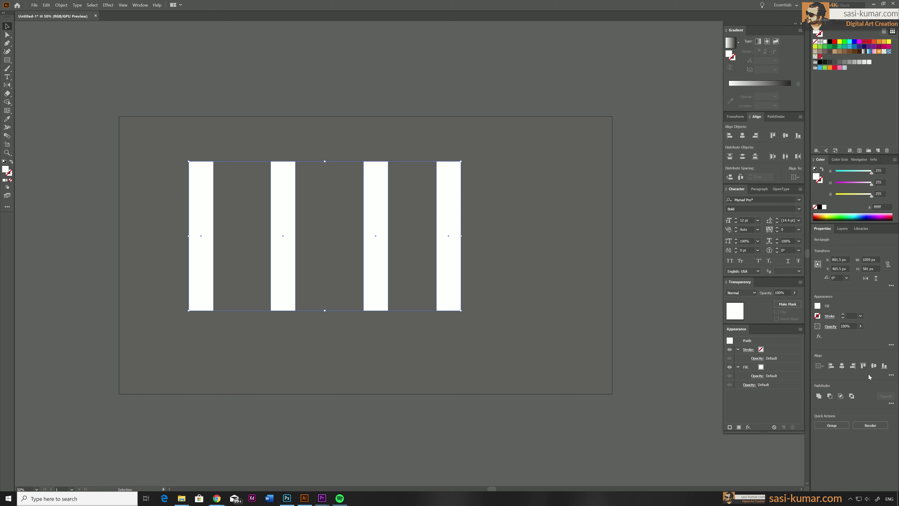
pyautogui.click(785, 157)
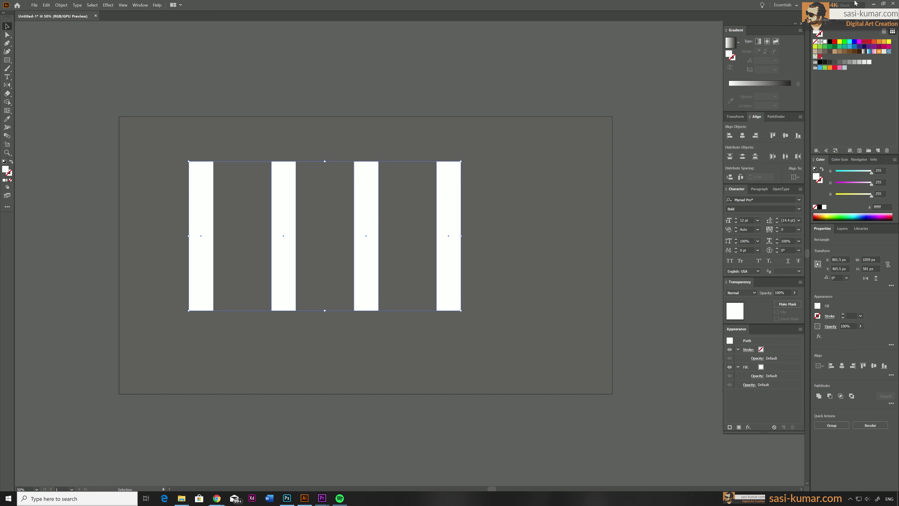
# - Turn the four bars into a new dynamic symbol with export type Movie Clip
pyautogui.click(866, 22)
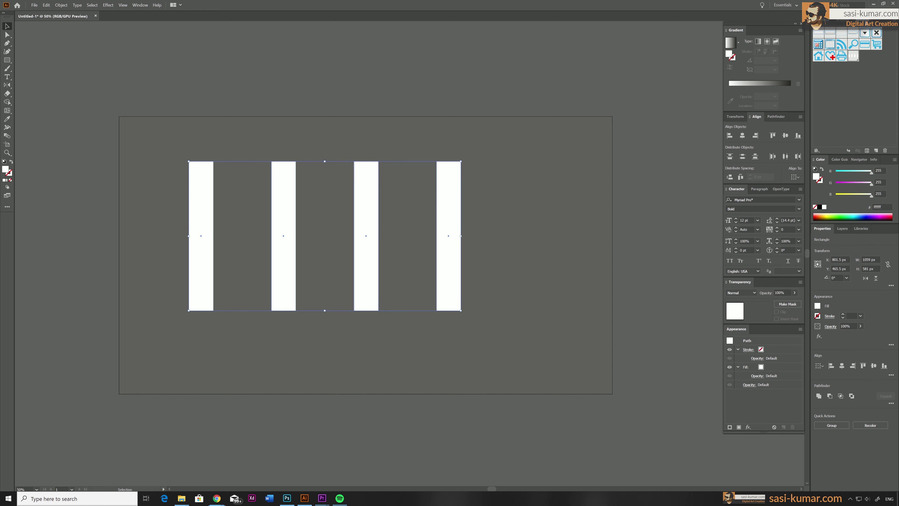
pyautogui.click(877, 151)
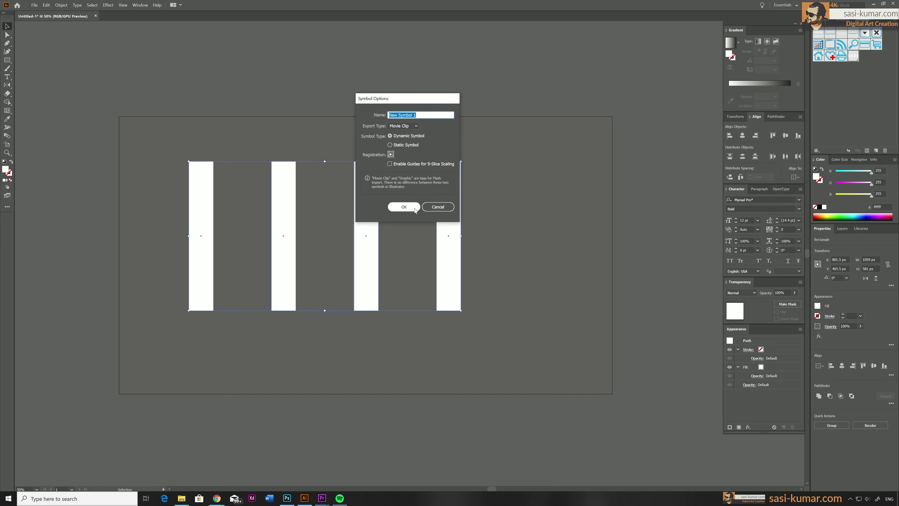
pyautogui.click(404, 207)
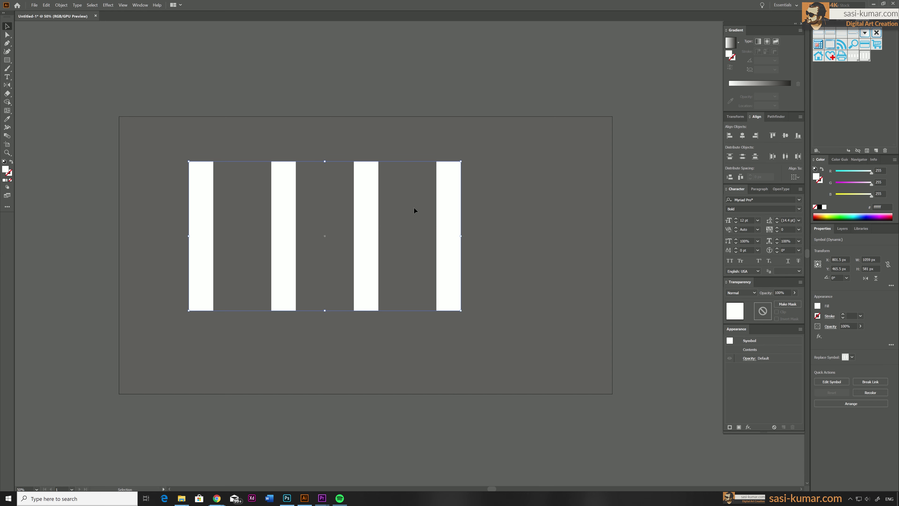
# - Move the bar symbol above the artboard and scale it down proportionally so it sits clear of the canvas
pyautogui.moveTo(424, 225); pyautogui.dragTo(565, 120)
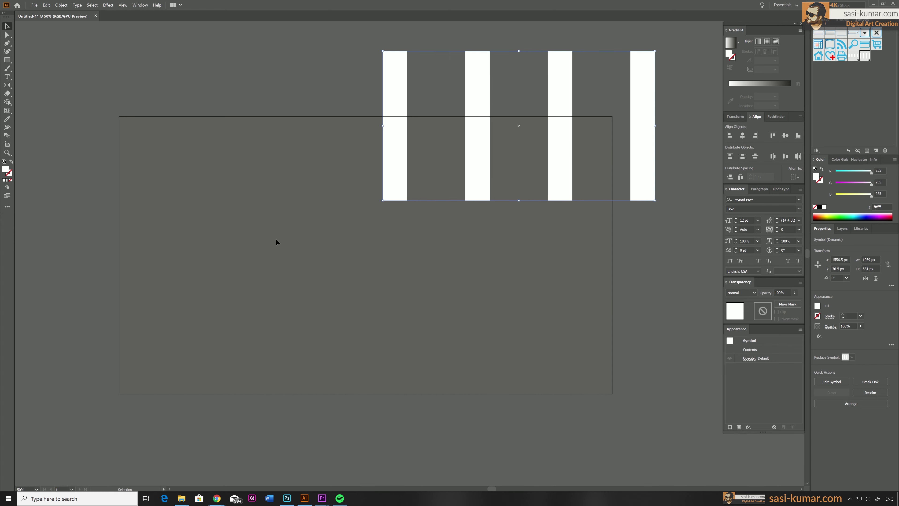
pyautogui.click(255, 52)
pyautogui.click(396, 118)
pyautogui.moveTo(655, 201); pyautogui.dragTo(539, 100)
pyautogui.click(540, 106)
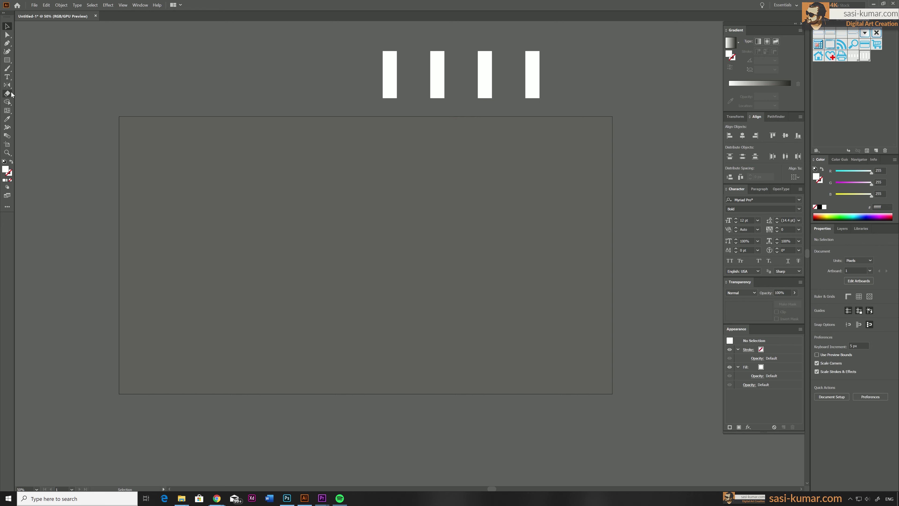
# - Draw a circle about 260 px in diameter near the artboard's center and fill it with the dark red swatch
pyautogui.moveTo(7, 62); pyautogui.dragTo(22, 69)
pyautogui.moveTo(314, 208); pyautogui.dragTo(383, 266)
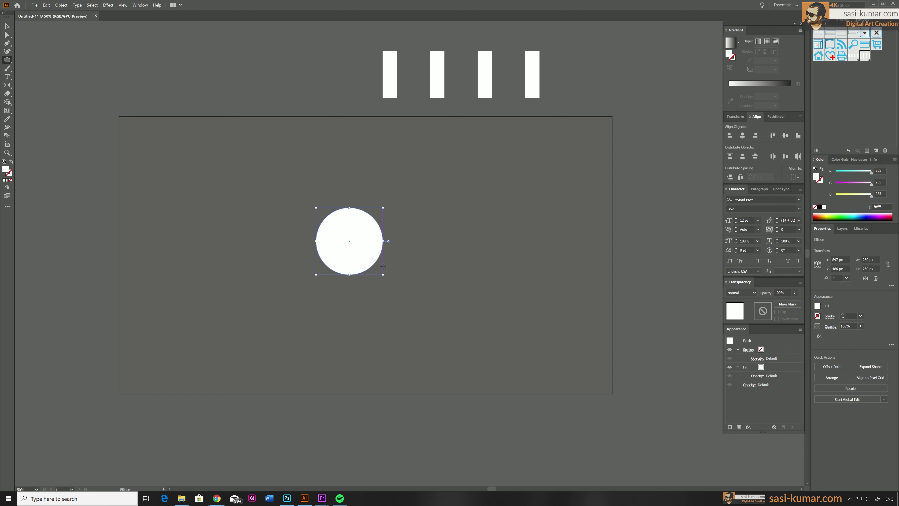
pyautogui.click(822, 20)
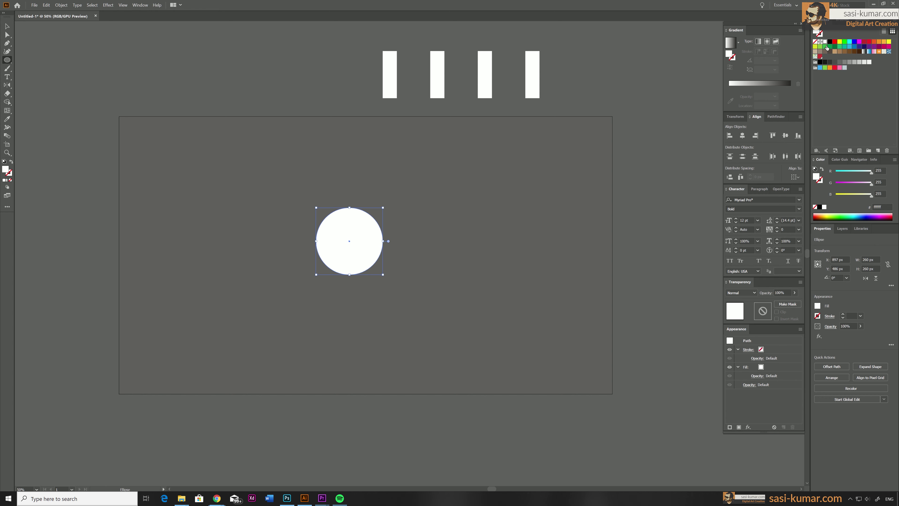
pyautogui.click(820, 56)
pyautogui.click(7, 25)
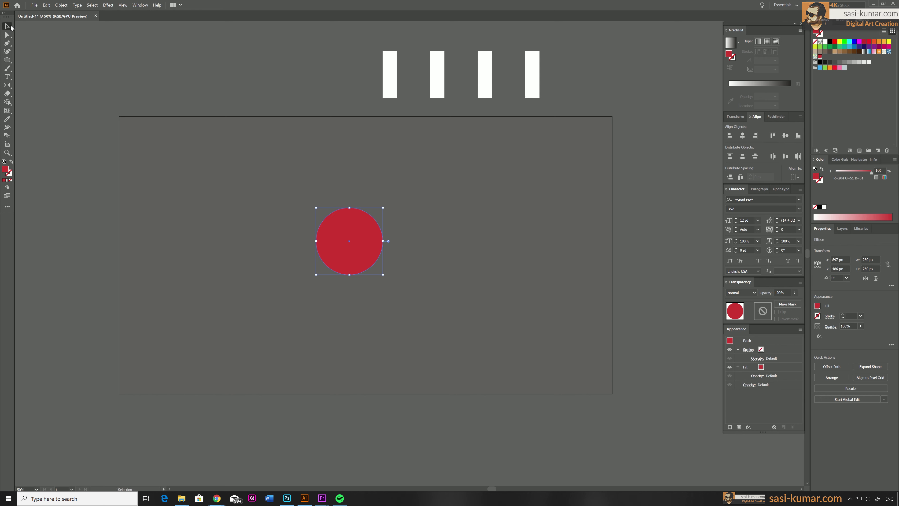
# - Start a 3D Revolve effect on the red circle with preview on and an offset of about 352 pt from the left edge
pyautogui.click(124, 57)
pyautogui.click(349, 252)
pyautogui.click(108, 5)
pyautogui.moveTo(123, 48)
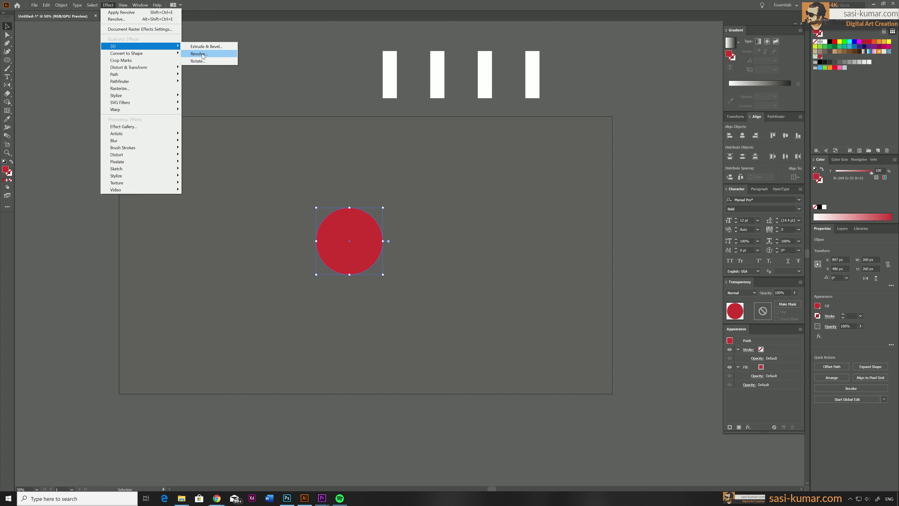
pyautogui.click(202, 54)
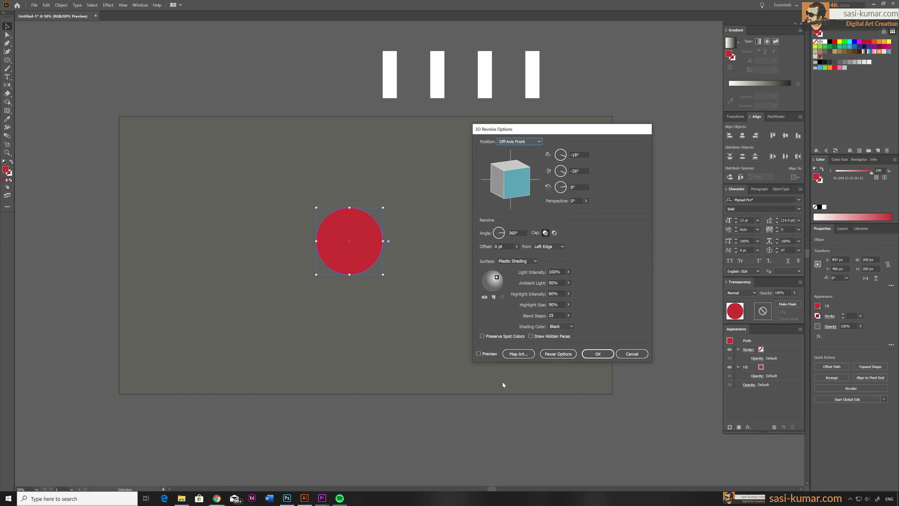
pyautogui.click(491, 355)
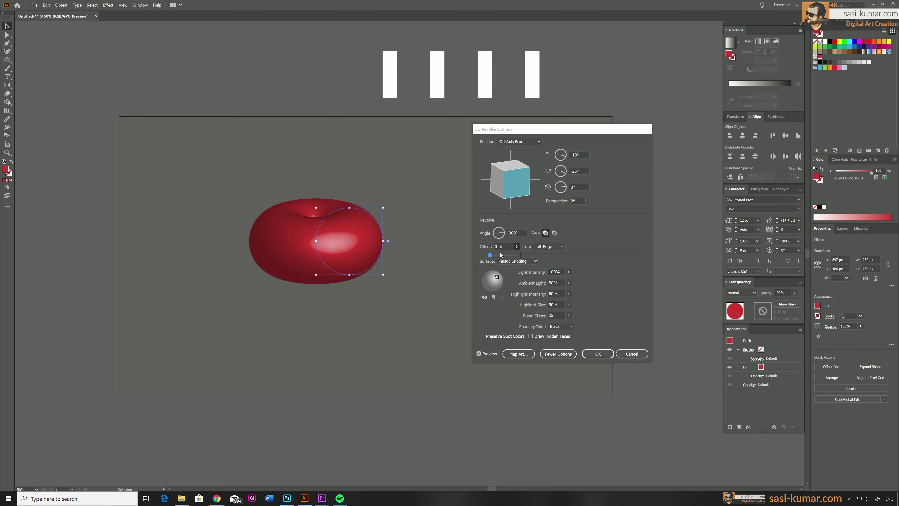
pyautogui.click(517, 246)
pyautogui.moveTo(489, 255); pyautogui.dragTo(499, 255)
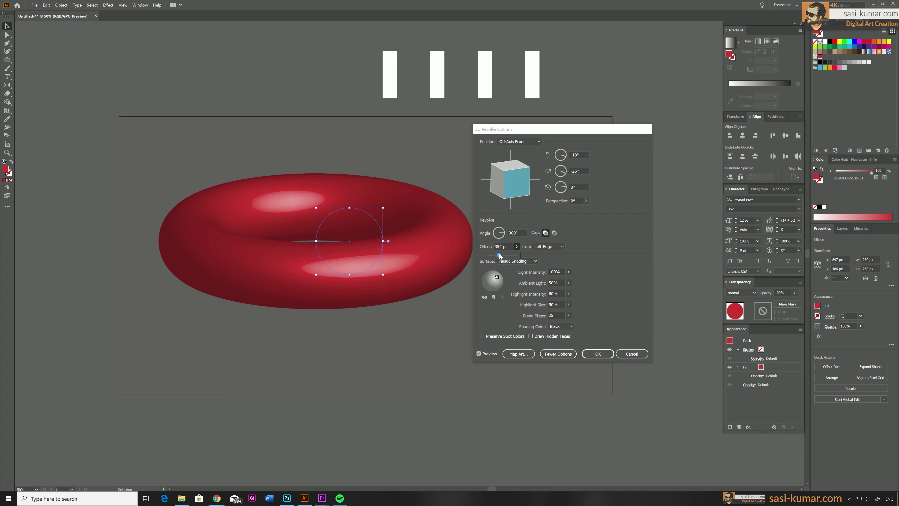
# - Rotate the revolved ring to -34°, -41° and 24°, and reduce its offset to 332 pt
pyautogui.moveTo(514, 169)
pyautogui.mouseDown()
pyautogui.moveTo(499, 169)
pyautogui.moveTo(505, 186)
pyautogui.moveTo(535, 165)
pyautogui.mouseUp()
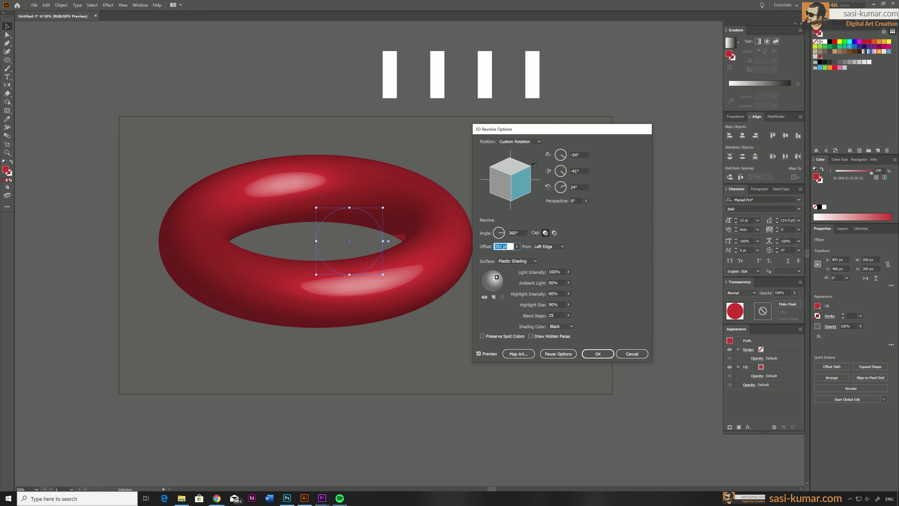
pyautogui.click(517, 246)
pyautogui.moveTo(499, 255); pyautogui.dragTo(499, 256)
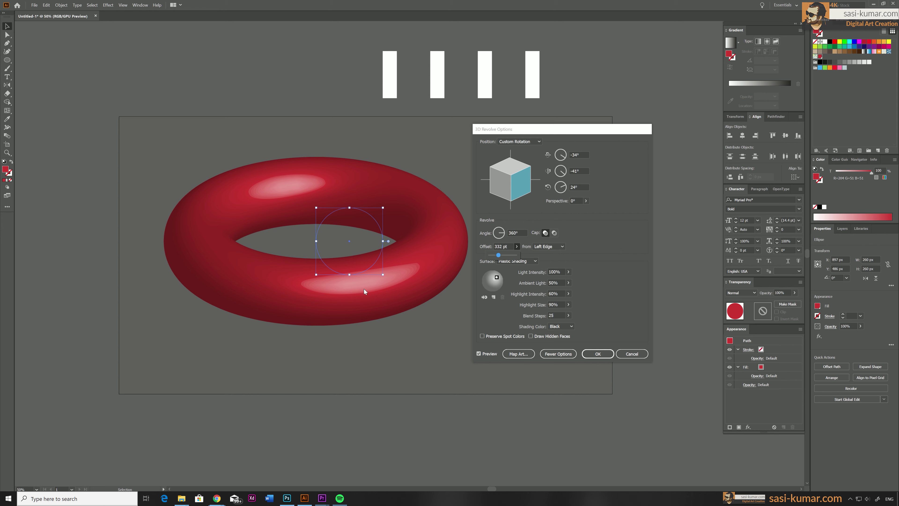
# - Map the New Symbol 1 art onto the ring, scale it to fit and narrow it until four white bands are evenly spaced
pyautogui.click(527, 356)
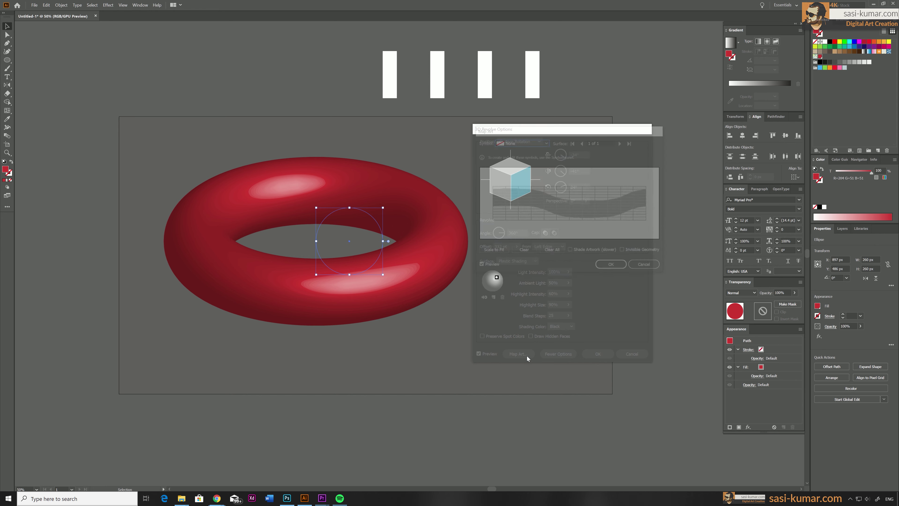
pyautogui.click(542, 143)
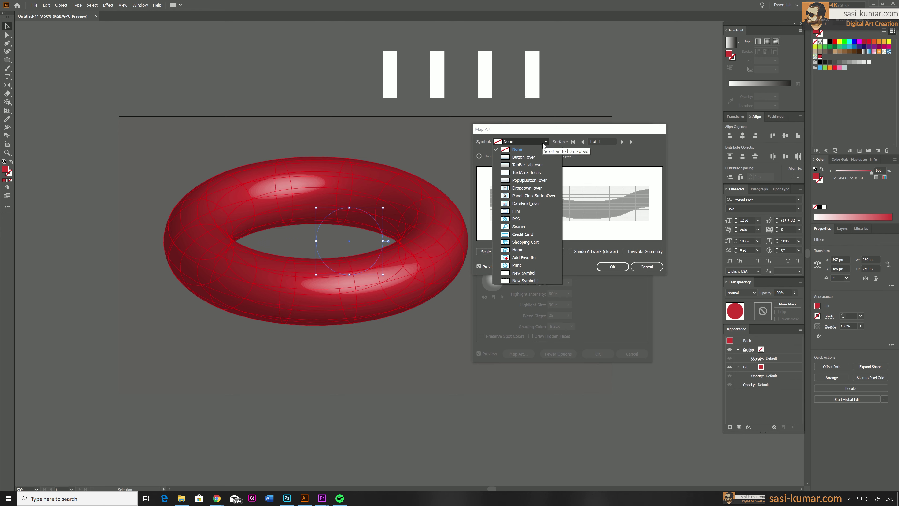
pyautogui.click(529, 278)
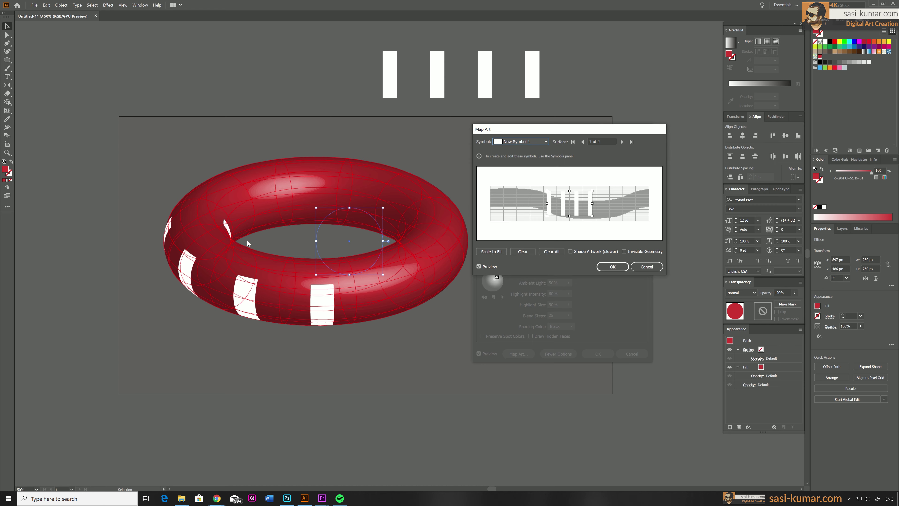
pyautogui.click(492, 251)
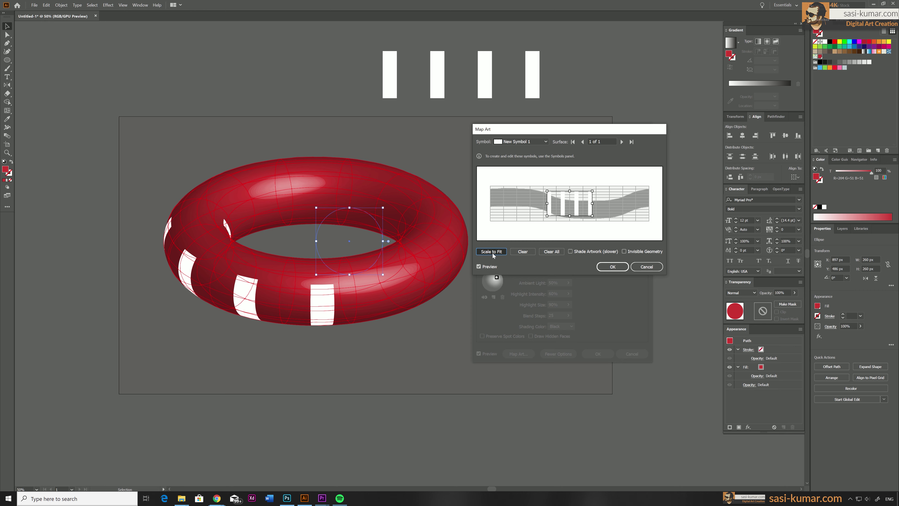
pyautogui.click(491, 251)
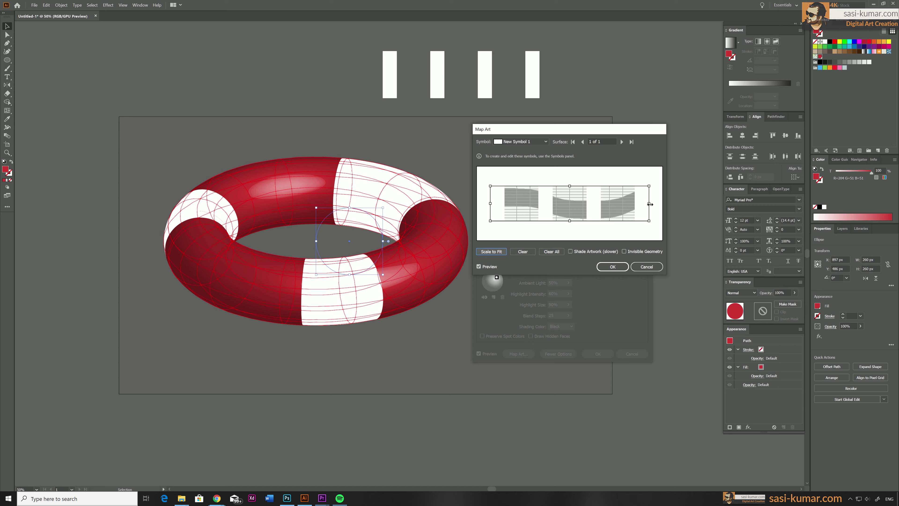
pyautogui.moveTo(650, 204); pyautogui.dragTo(621, 207)
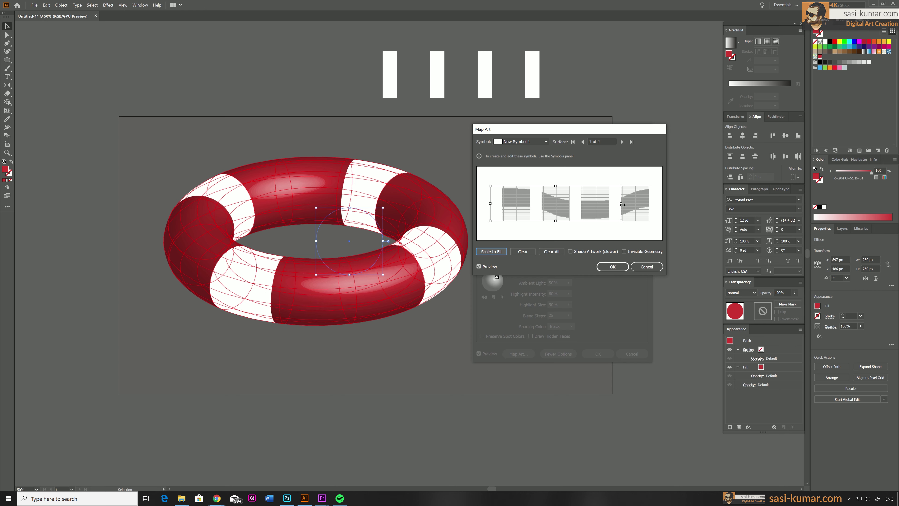
pyautogui.moveTo(622, 205); pyautogui.dragTo(624, 204)
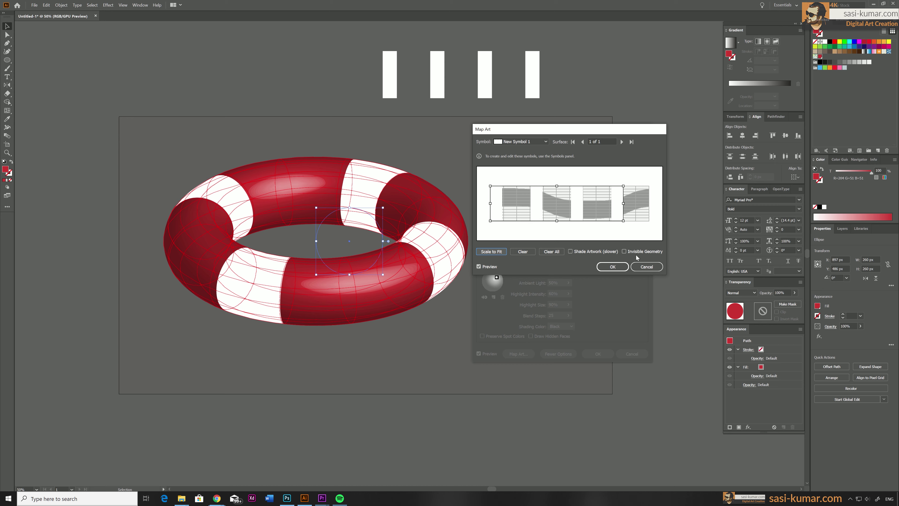
# - Apply the mapped art with Invisible Geometry enabled and set the ring's X-axis rotation to -37°
pyautogui.click(624, 251)
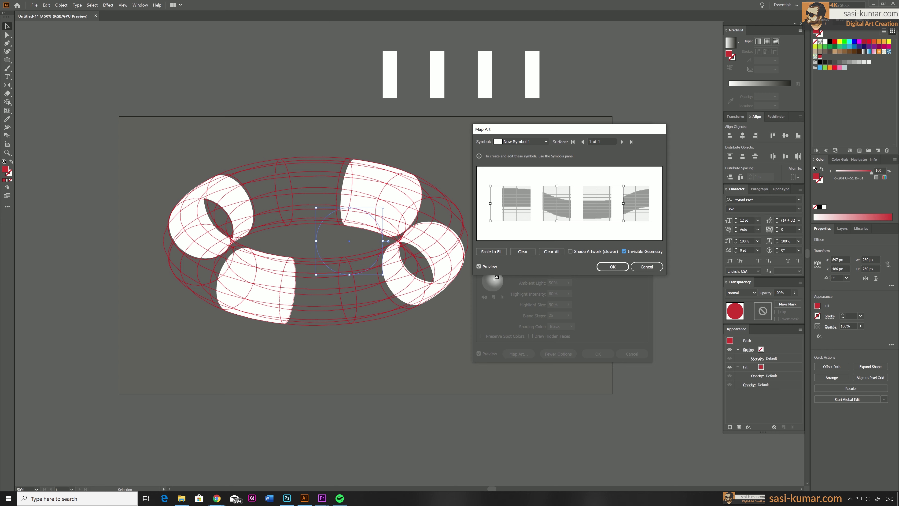
pyautogui.click(616, 268)
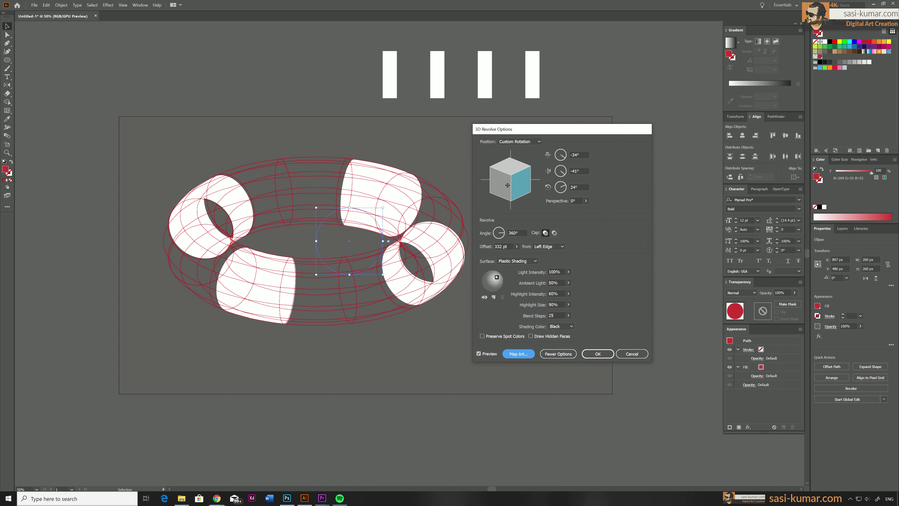
pyautogui.moveTo(519, 170); pyautogui.dragTo(519, 171)
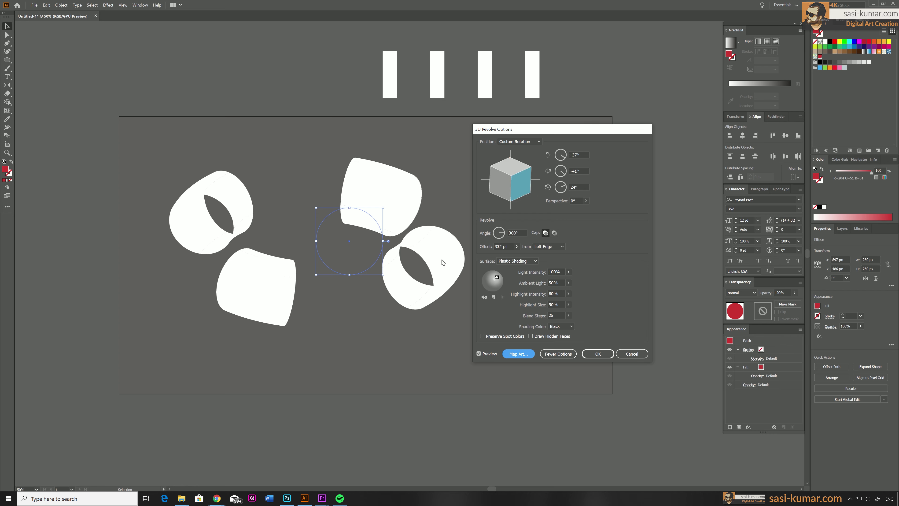
# - Apply the 3D Revolve effect with the mapped bands and expand the ring's appearance
pyautogui.click(605, 357)
pyautogui.click(643, 272)
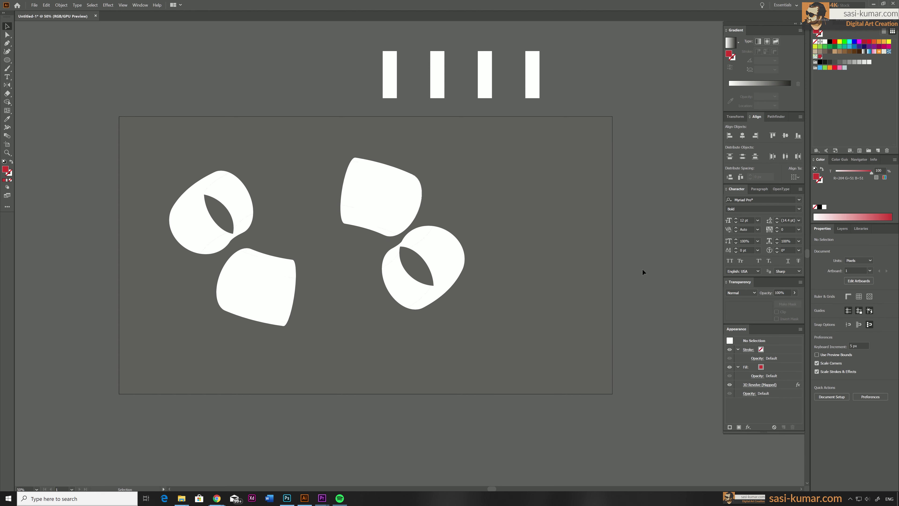
pyautogui.click(374, 205)
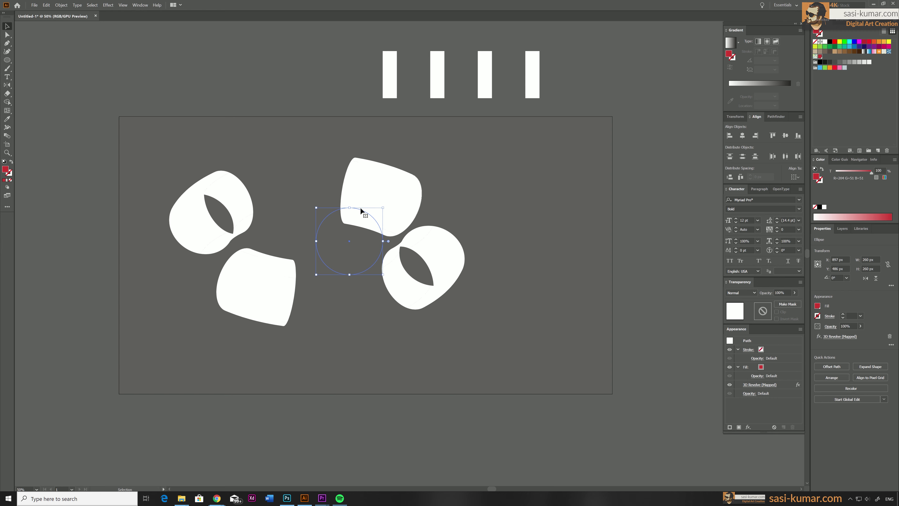
pyautogui.click(60, 5)
pyautogui.click(88, 90)
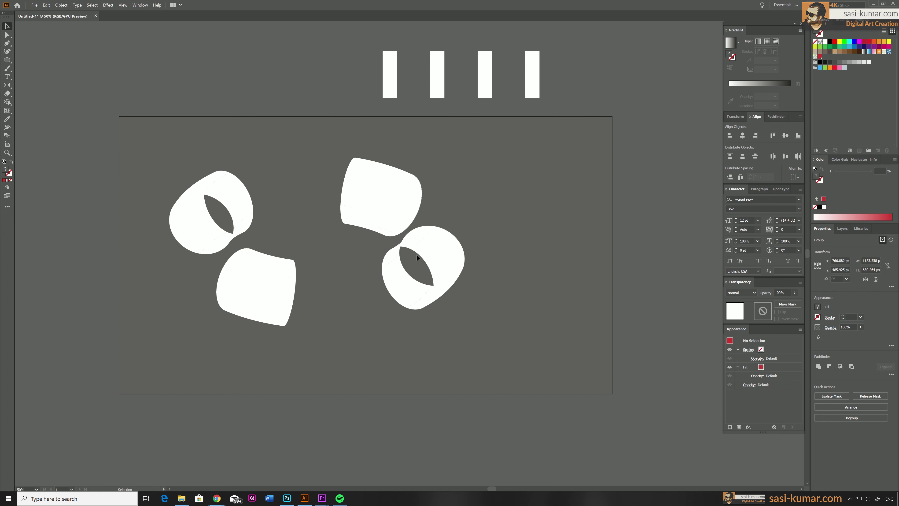
# - Ungroup the expanded ring artwork
pyautogui.rightClick(381, 204)
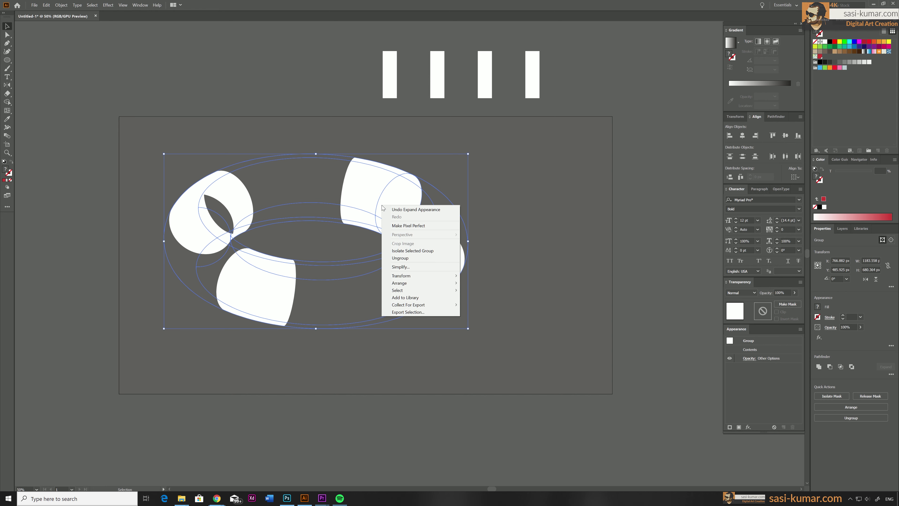
pyautogui.click(403, 257)
pyautogui.rightClick(380, 193)
pyautogui.press('Escape')
# - Release the clipping masks on the ring's rear inner segment and on its large upper surface
pyautogui.click(367, 193)
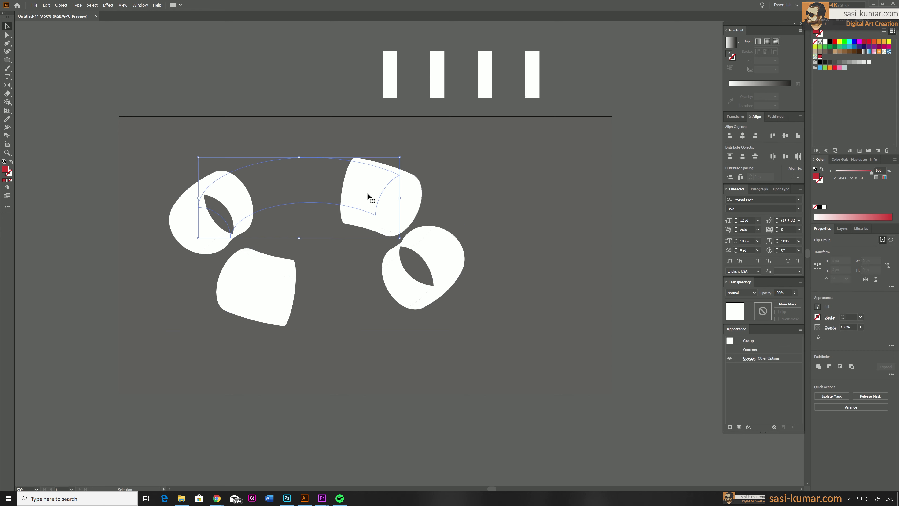
pyautogui.rightClick(368, 193)
pyautogui.click(398, 246)
pyautogui.click(252, 284)
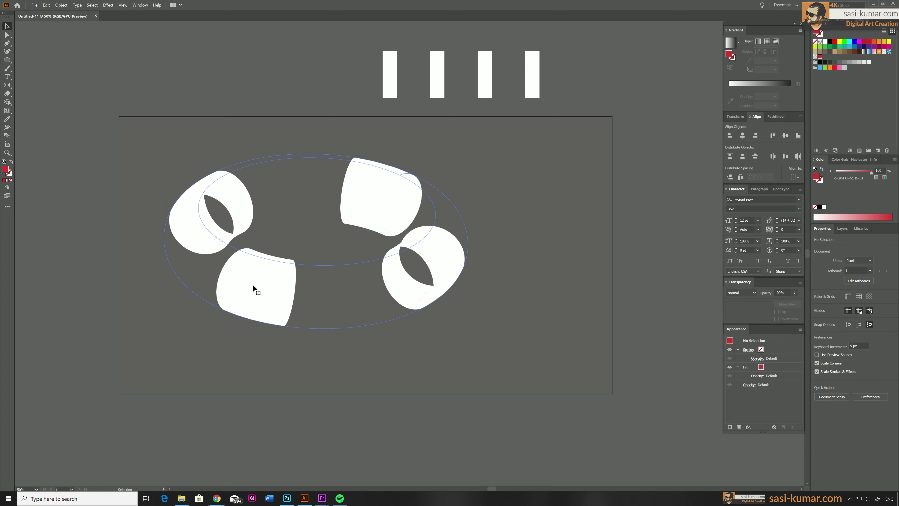
pyautogui.rightClick(253, 284)
pyautogui.click(279, 339)
# - Release the clipping mask on the clip group spanning the ring's full outer surface
pyautogui.click(361, 275)
pyautogui.click(326, 265)
pyautogui.rightClick(327, 265)
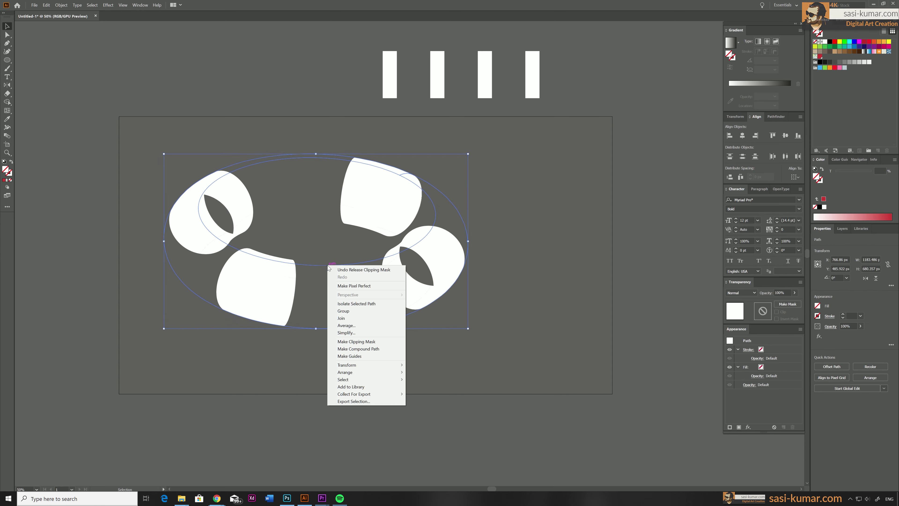
pyautogui.click(329, 270)
pyautogui.click(382, 195)
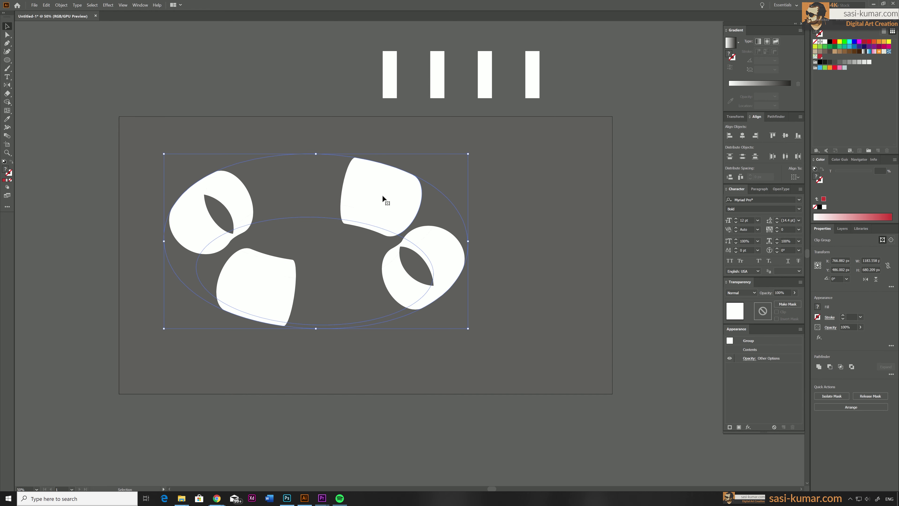
pyautogui.rightClick(407, 194)
pyautogui.click(442, 248)
# - Release the clipping mask on the narrow inner strip at the rear of the ring's opening
pyautogui.click(569, 237)
pyautogui.click(381, 194)
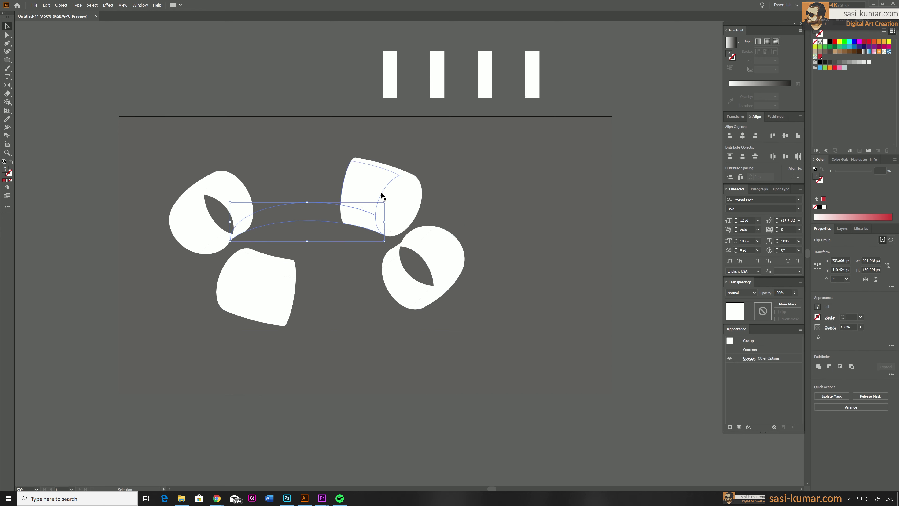
pyautogui.rightClick(300, 217)
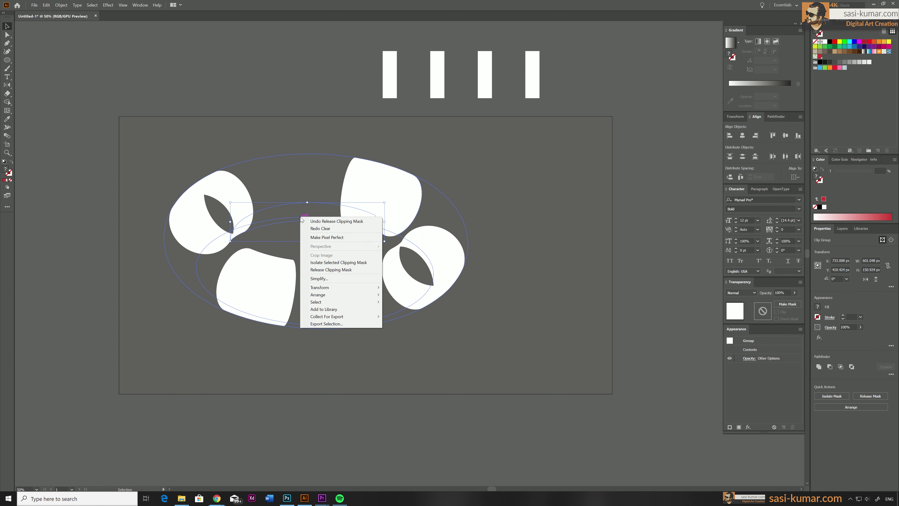
pyautogui.click(314, 271)
# - Check which white band faces and leftover paths are selected together after releasing the masks
pyautogui.click(328, 241)
pyautogui.click(402, 209)
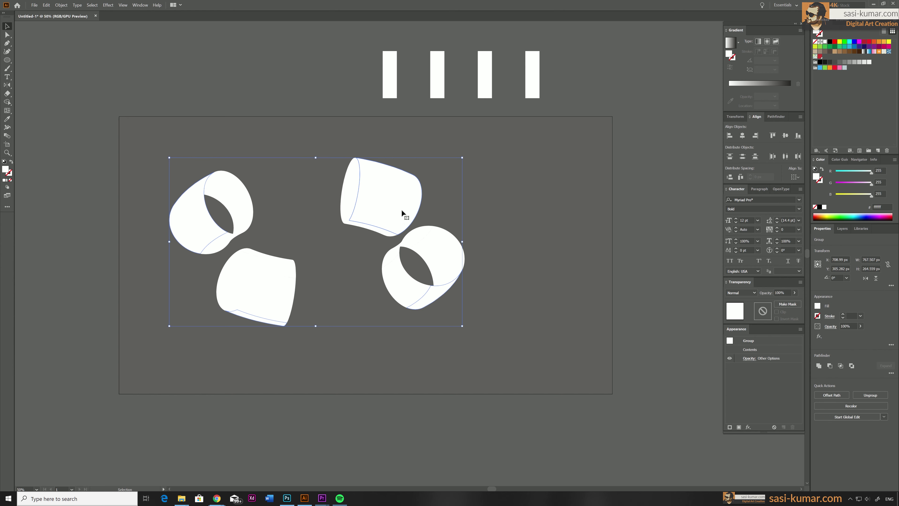
pyautogui.click(362, 248)
pyautogui.click(416, 287)
pyautogui.rightClick(363, 312)
pyautogui.click(402, 379)
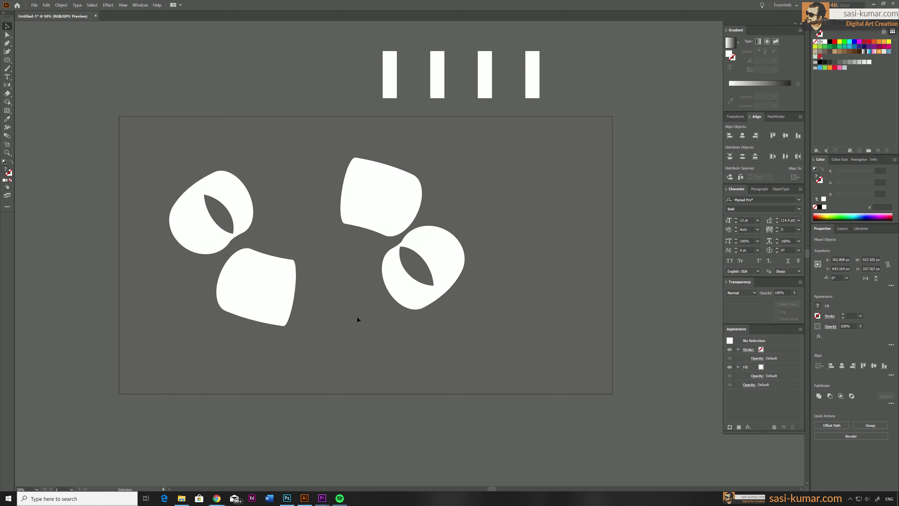
pyautogui.click(356, 316)
pyautogui.click(274, 284)
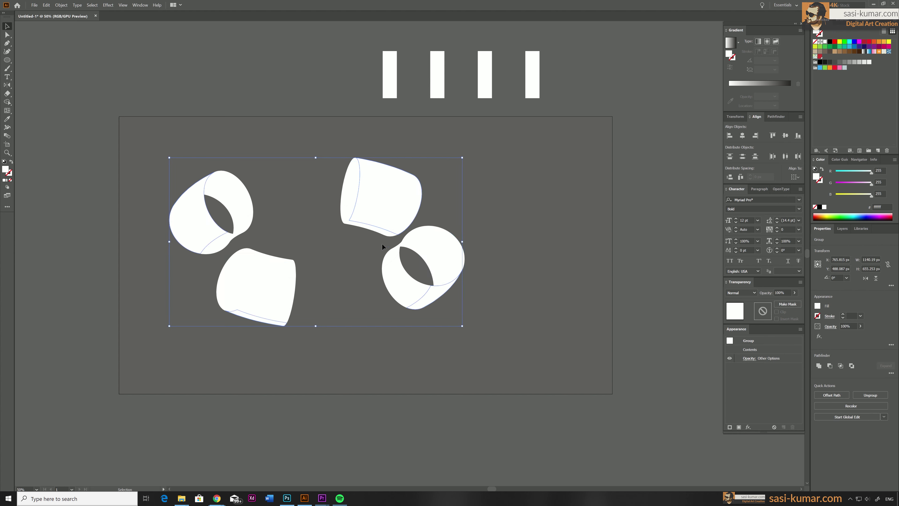
pyautogui.click(125, 123)
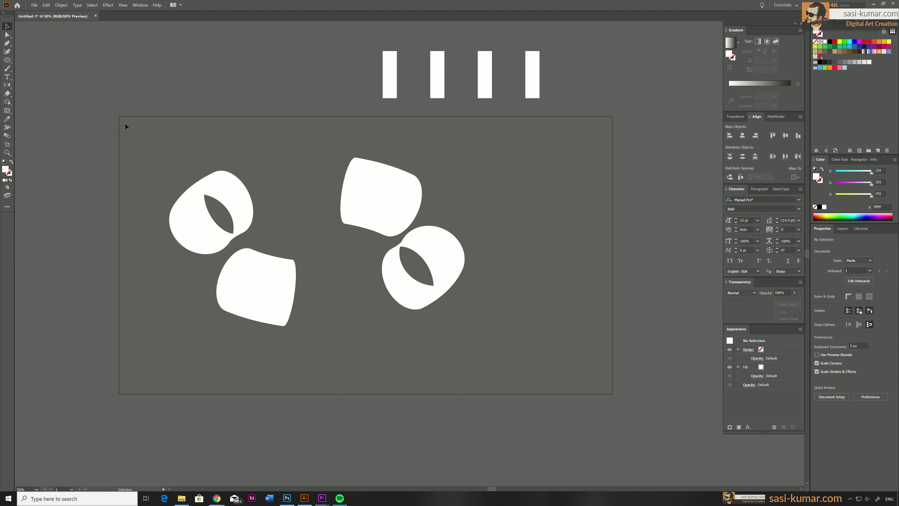
# - Select the adjoining faces on one side of all four white bands with the Direct Selection tool
pyautogui.click(7, 35)
pyautogui.click(181, 227)
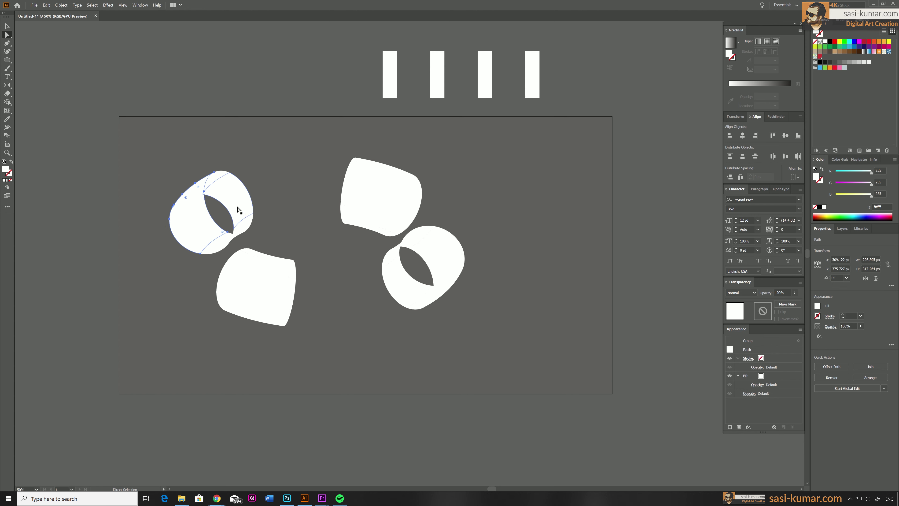
pyautogui.click(200, 227)
pyautogui.keyDown('shift'); pyautogui.click(381, 220); pyautogui.keyUp('shift')
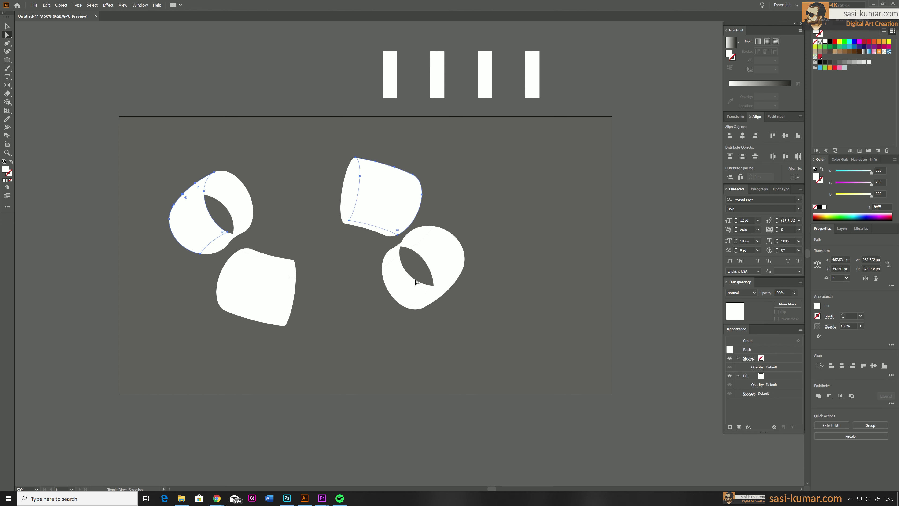
pyautogui.keyDown('shift'); pyautogui.click(426, 303); pyautogui.keyUp('shift')
pyautogui.keyDown('shift'); pyautogui.click(396, 261); pyautogui.keyUp('shift')
pyautogui.keyDown('shift'); pyautogui.click(291, 297); pyautogui.keyUp('shift')
pyautogui.keyDown('shift'); pyautogui.click(292, 274); pyautogui.keyUp('shift')
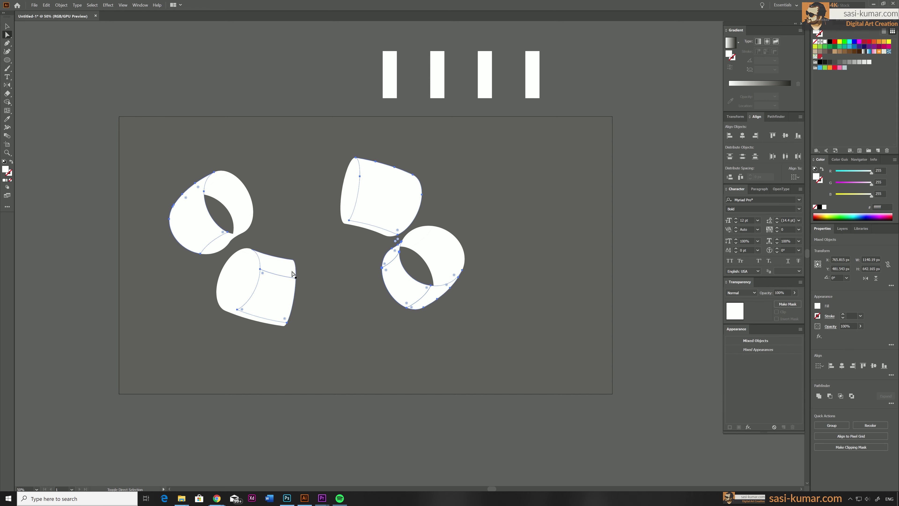
# - Try a dark olive fill (R 66, G 65, B 51) on the selected band faces and undo it
pyautogui.doubleClick(7, 172)
pyautogui.click(405, 191)
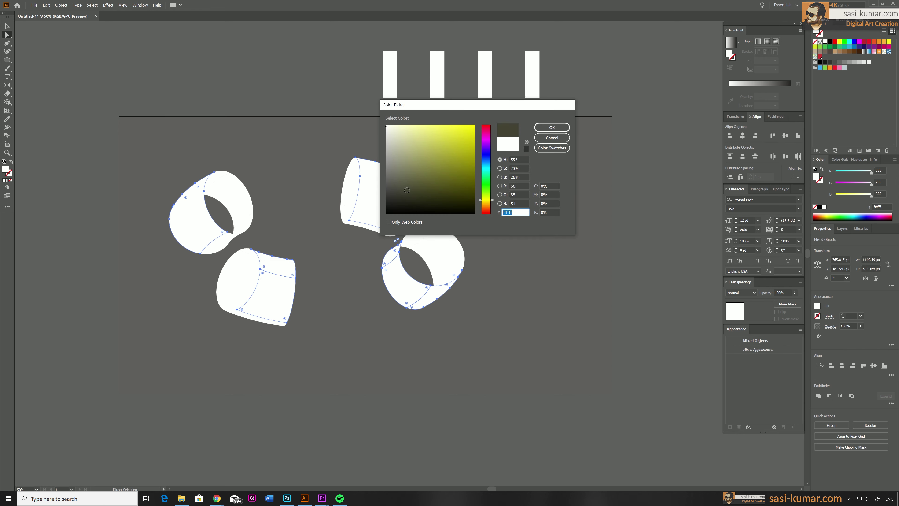
pyautogui.click(548, 128)
pyautogui.hotkey('ctrl', 'z')
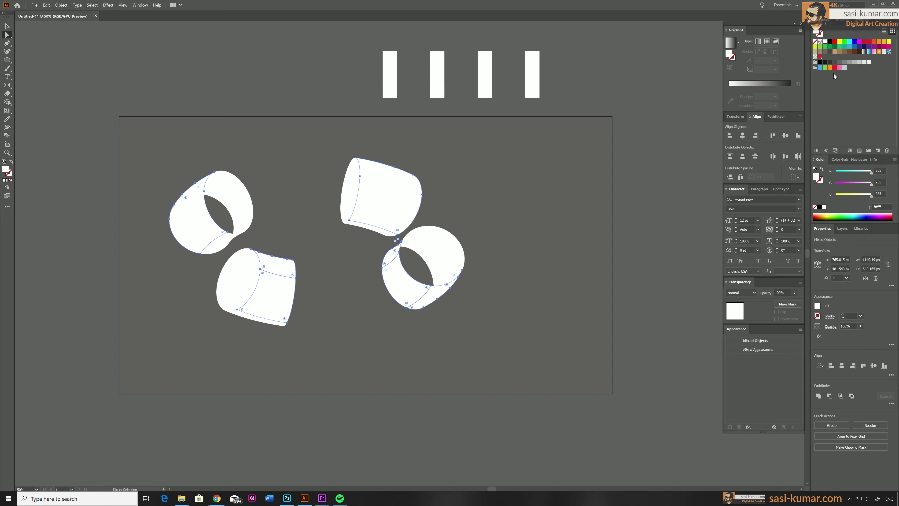
# - Fill the selected faces of the four bands with the dark red swatch
pyautogui.click(820, 56)
pyautogui.click(279, 164)
pyautogui.click(269, 263)
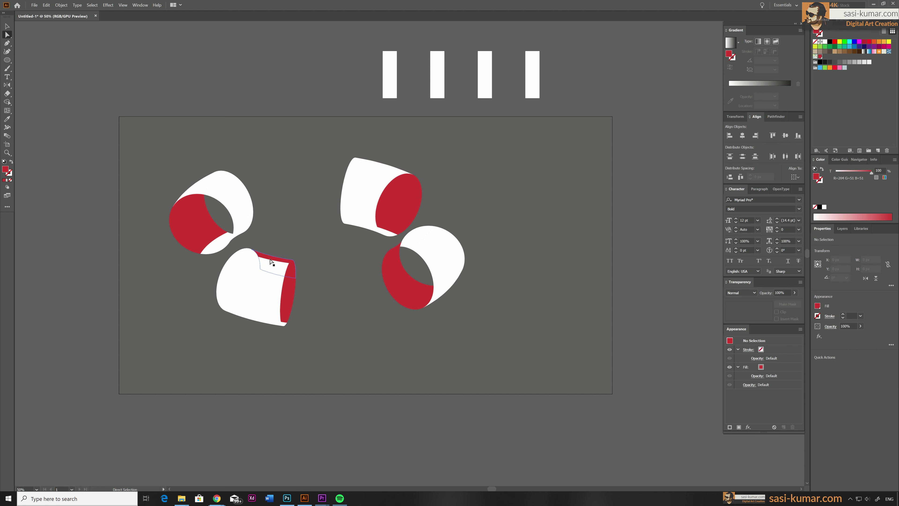
pyautogui.click(262, 260)
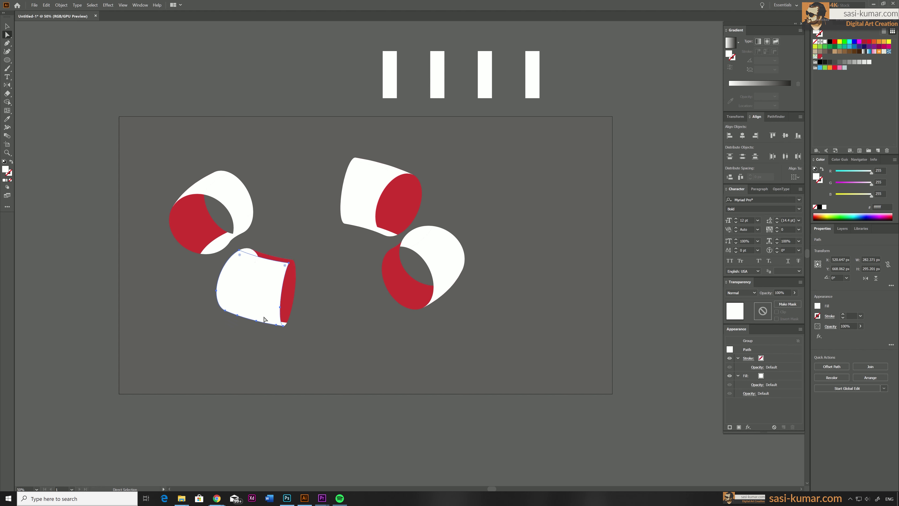
# - Recolour the small white slivers bordering the red faces by sampling the red with the Eyedropper
pyautogui.click(219, 249)
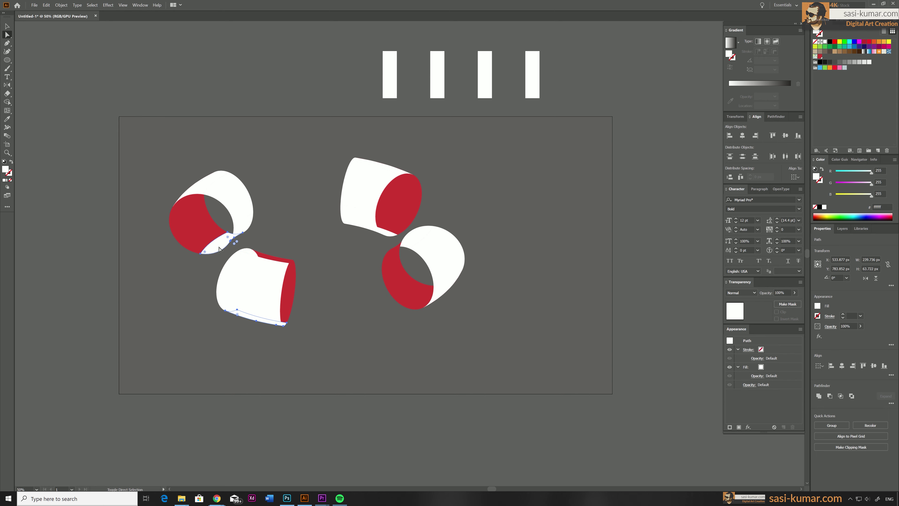
pyautogui.keyDown('shift'); pyautogui.click(371, 229); pyautogui.keyUp('shift')
pyautogui.keyDown('shift'); pyautogui.click(412, 309); pyautogui.keyUp('shift')
pyautogui.press('i')
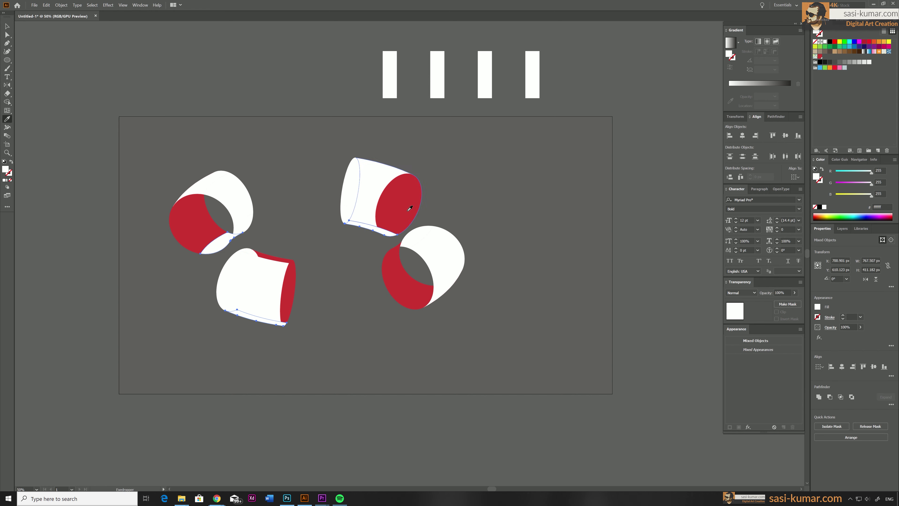
pyautogui.click(407, 208)
pyautogui.click(7, 26)
pyautogui.click(175, 45)
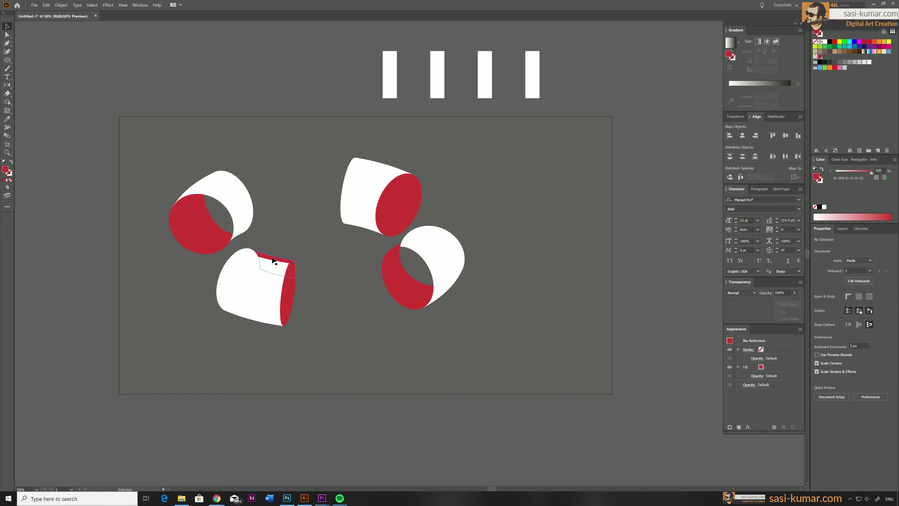
# - Release the clipping mask on the narrow clip group holding the front band's thin red top strip
pyautogui.click(275, 260)
pyautogui.click(309, 297)
pyautogui.rightClick(284, 260)
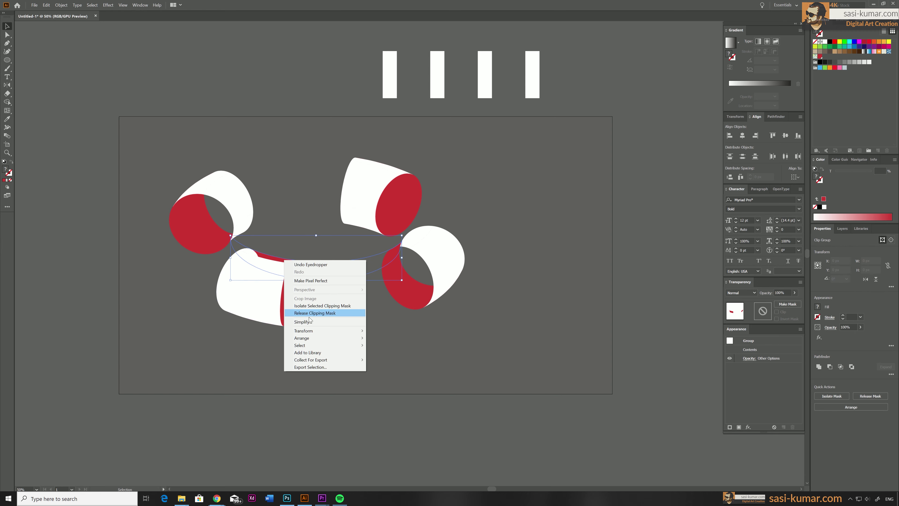
pyautogui.click(303, 313)
pyautogui.click(336, 409)
# - Release the clipping mask on the front inner crescent containing the white sliver above the front band
pyautogui.click(270, 259)
pyautogui.click(251, 263)
pyautogui.click(247, 253)
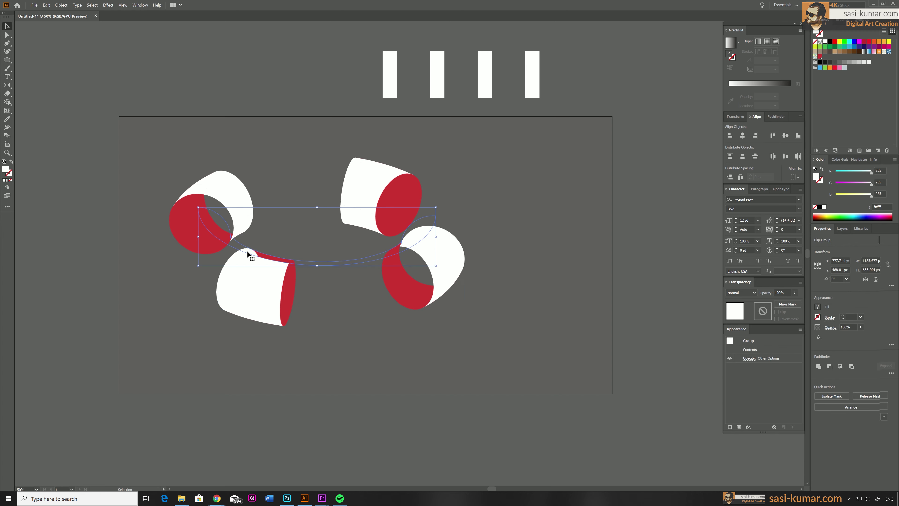
pyautogui.rightClick(247, 251)
pyautogui.click(263, 305)
pyautogui.click(132, 296)
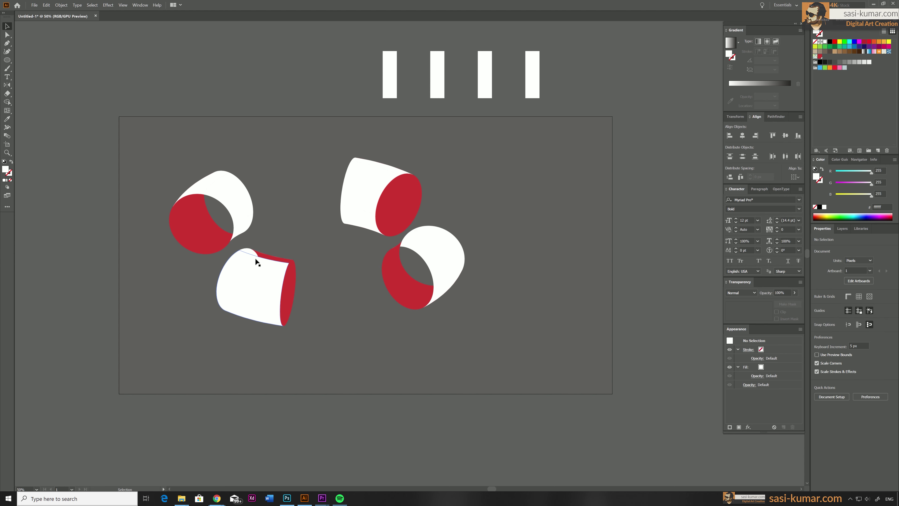
# - Ungroup the white inner faces so the front band's top sliver can be selected separately
pyautogui.click(255, 256)
pyautogui.rightClick(255, 256)
pyautogui.click(280, 309)
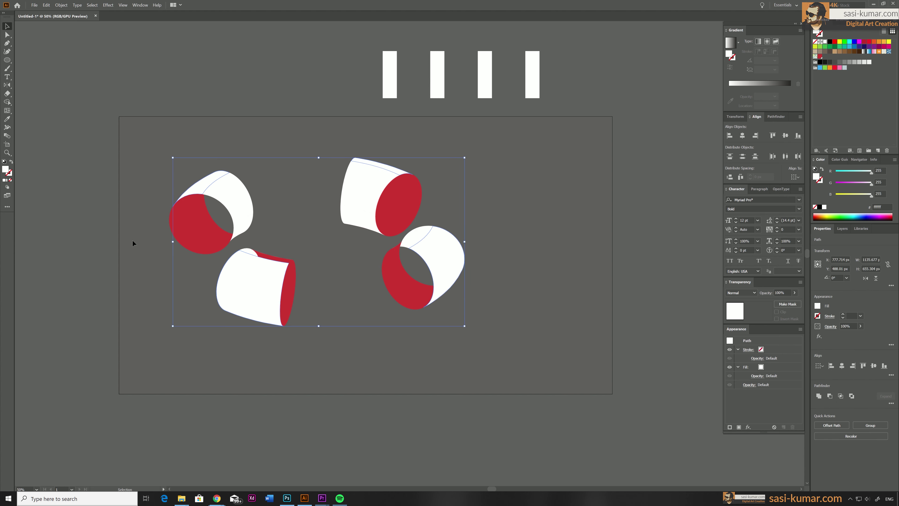
pyautogui.click(249, 255)
pyautogui.press('i')
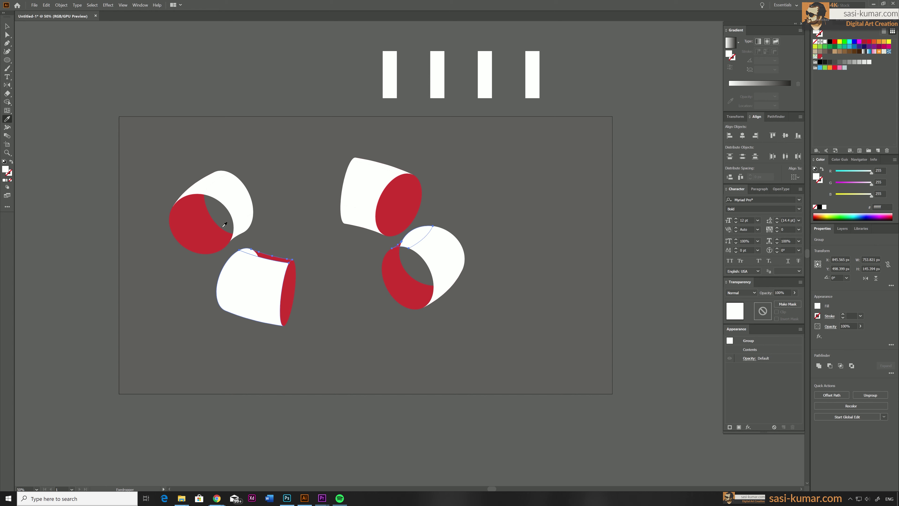
pyautogui.press('v')
pyautogui.rightClick(251, 250)
pyautogui.click(287, 305)
pyautogui.click(306, 284)
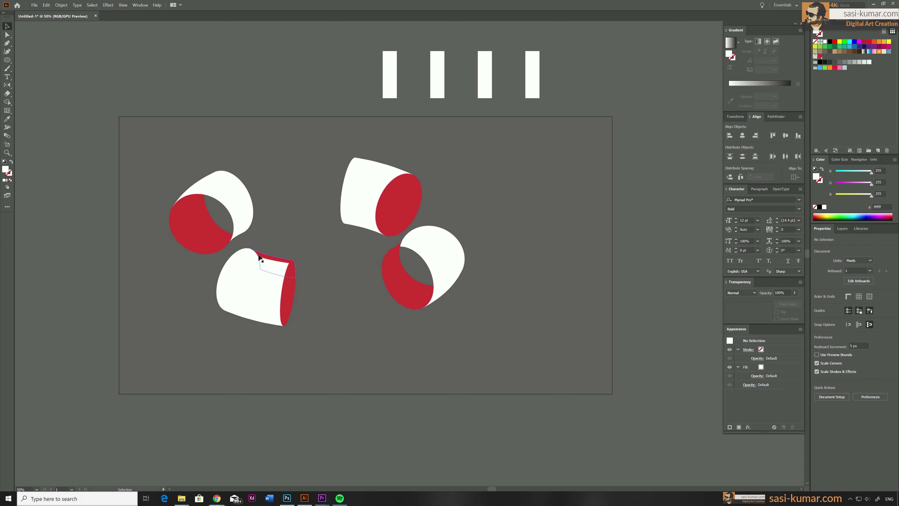
# - Bring the white inner sliver of the front band to the front, over its thin red strip
pyautogui.click(250, 254)
pyautogui.click(250, 251)
pyautogui.moveTo(251, 251)
pyautogui.mouseDown()
pyautogui.moveTo(256, 238)
pyautogui.moveTo(250, 259)
pyautogui.mouseUp()
pyautogui.rightClick(253, 250)
pyautogui.click(347, 358)
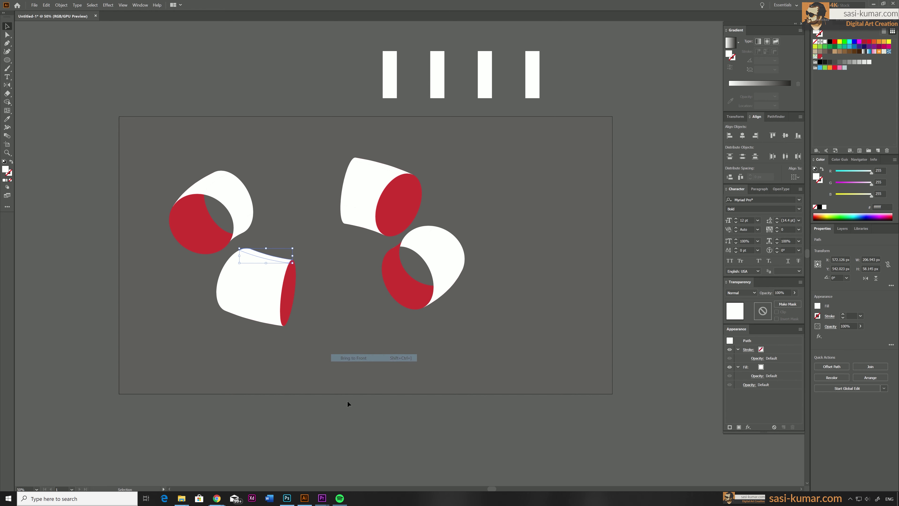
pyautogui.click(347, 401)
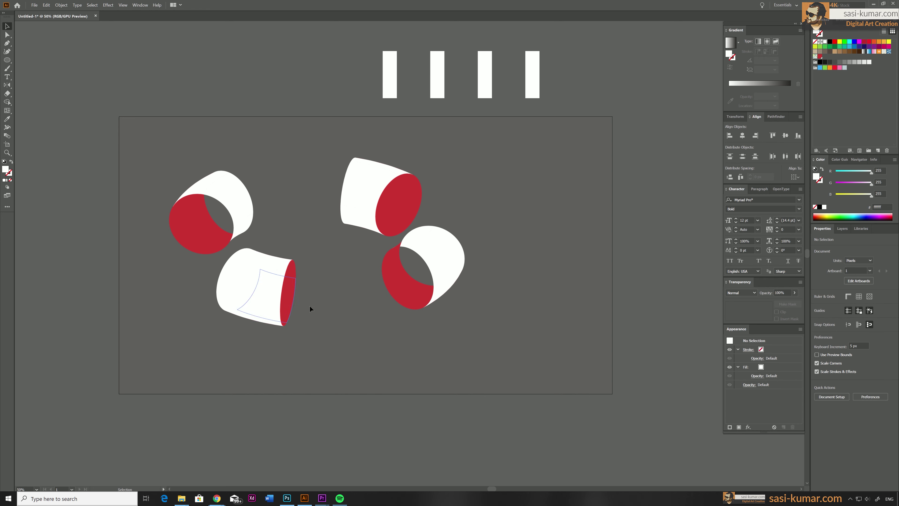
# - Bring the unfilled crescent path across the front of the ring's opening to the front
pyautogui.click(403, 242)
pyautogui.rightClick(402, 241)
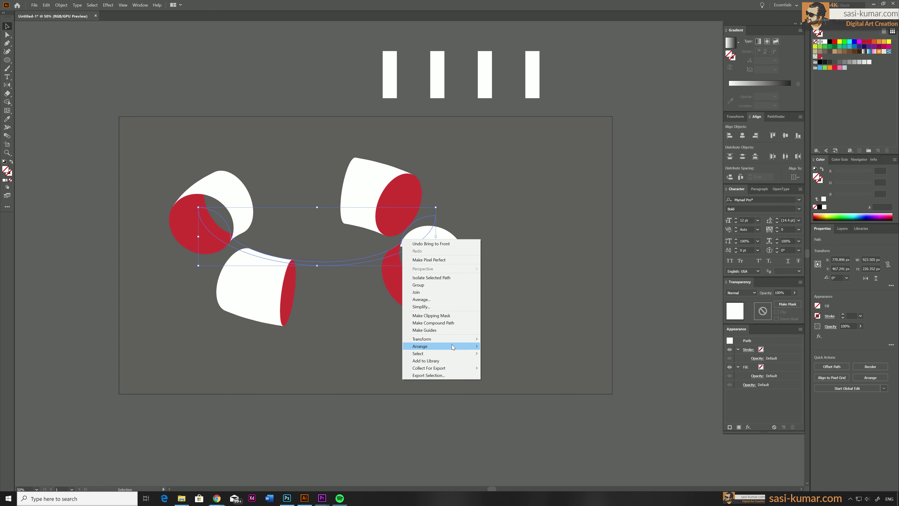
pyautogui.moveTo(452, 346)
pyautogui.click(496, 346)
pyautogui.rightClick(421, 229)
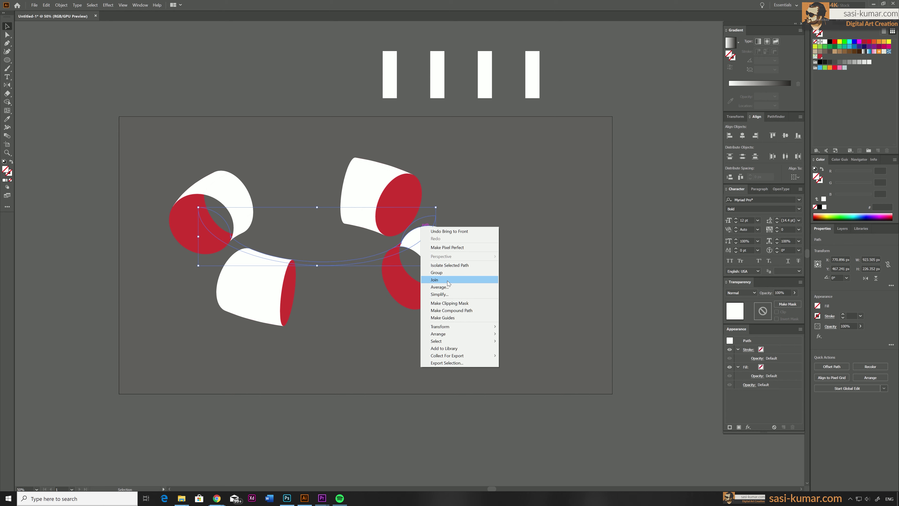
pyautogui.click(682, 257)
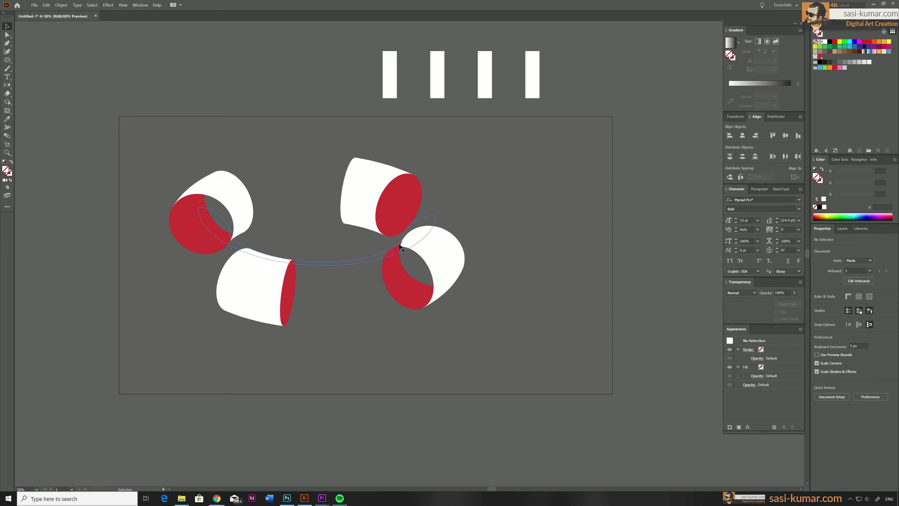
pyautogui.click(370, 259)
pyautogui.rightClick(371, 260)
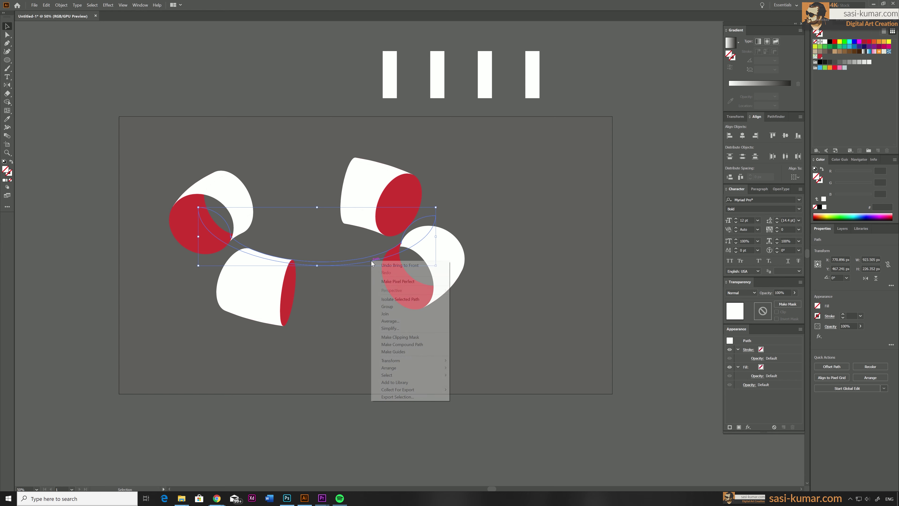
pyautogui.click(351, 381)
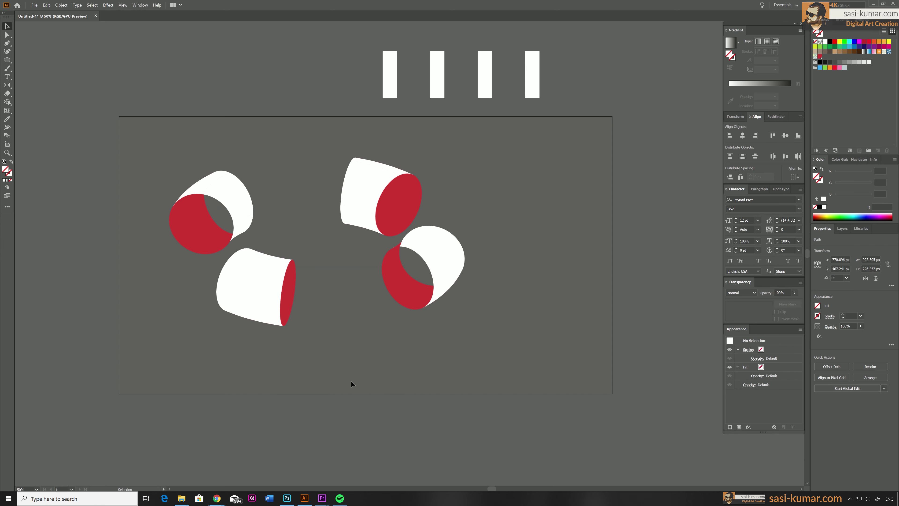
# - Merge the split white outer pieces of the upper-right band into one shape with the Shape Builder
pyautogui.press('a')
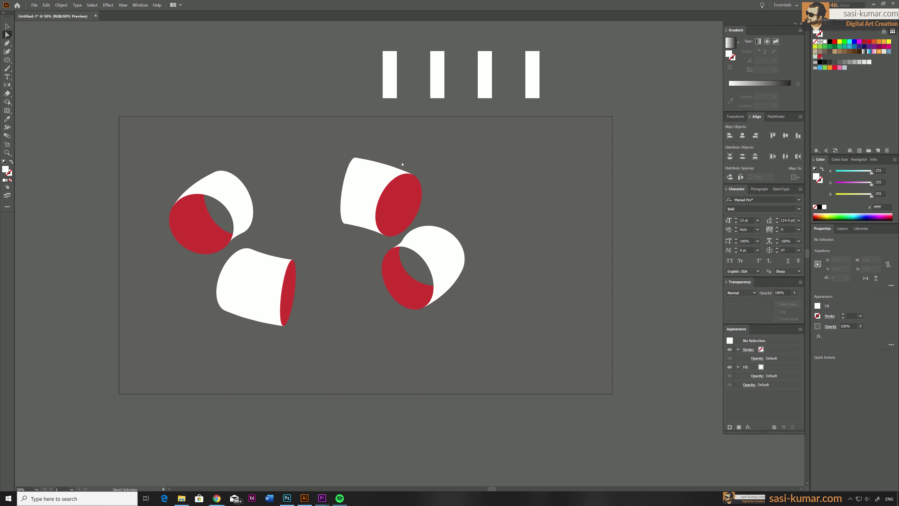
pyautogui.click(401, 172)
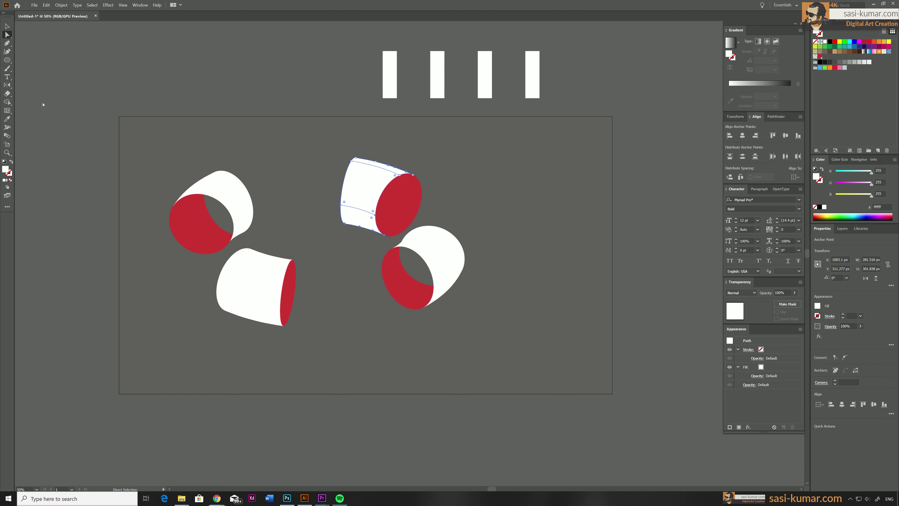
pyautogui.click(8, 103)
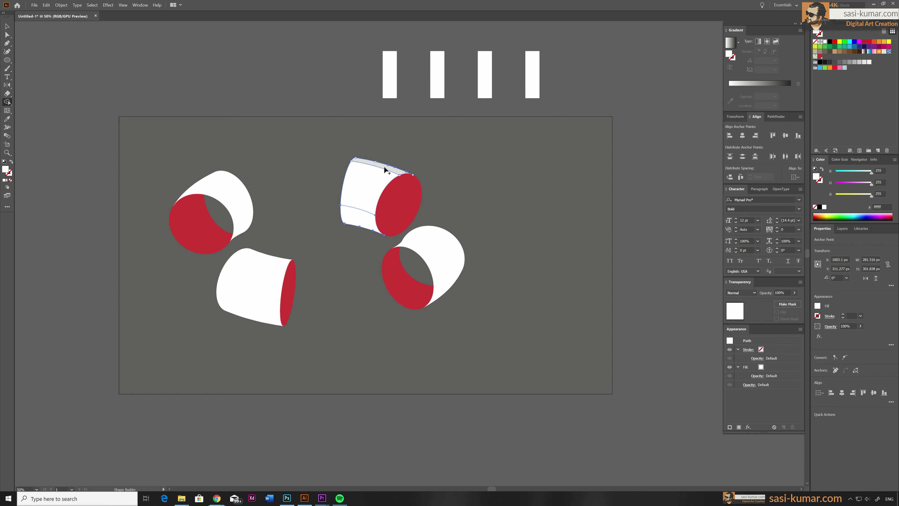
pyautogui.moveTo(384, 166)
pyautogui.mouseDown()
pyautogui.moveTo(357, 224)
pyautogui.moveTo(366, 254)
pyautogui.mouseUp()
# - Merge the thin top sliver and main white outer face of the lower-left band into one shape
pyautogui.press('a')
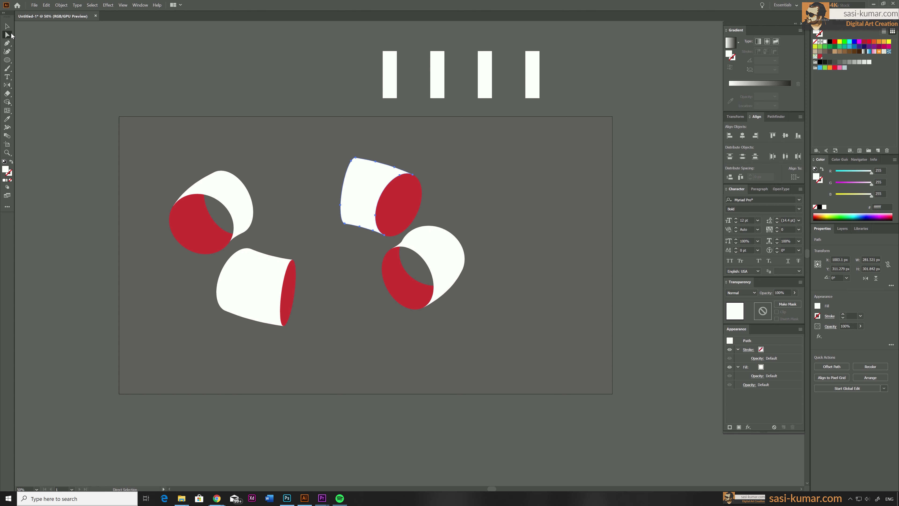
pyautogui.click(264, 270)
pyautogui.keyDown('shift'); pyautogui.click(260, 275); pyautogui.keyUp('shift')
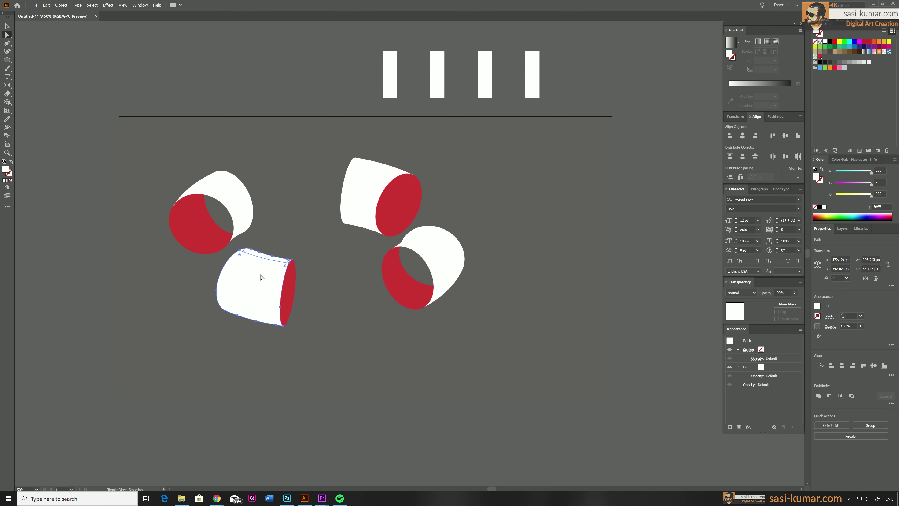
pyautogui.click(7, 104)
pyautogui.moveTo(275, 257); pyautogui.dragTo(273, 269)
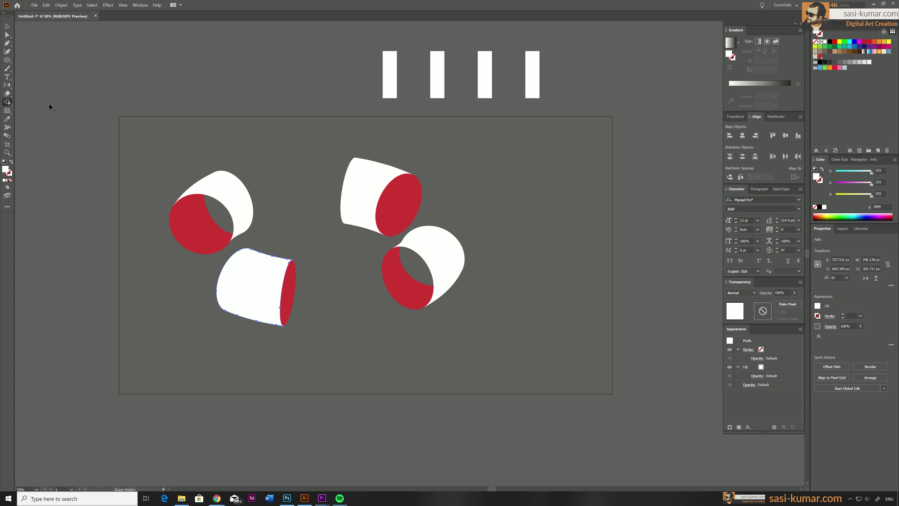
# - Merge the split white outer pieces and the split red inner pieces of the right band into single shapes
pyautogui.keyDown('ctrl'); pyautogui.click(458, 249); pyautogui.keyUp('ctrl')
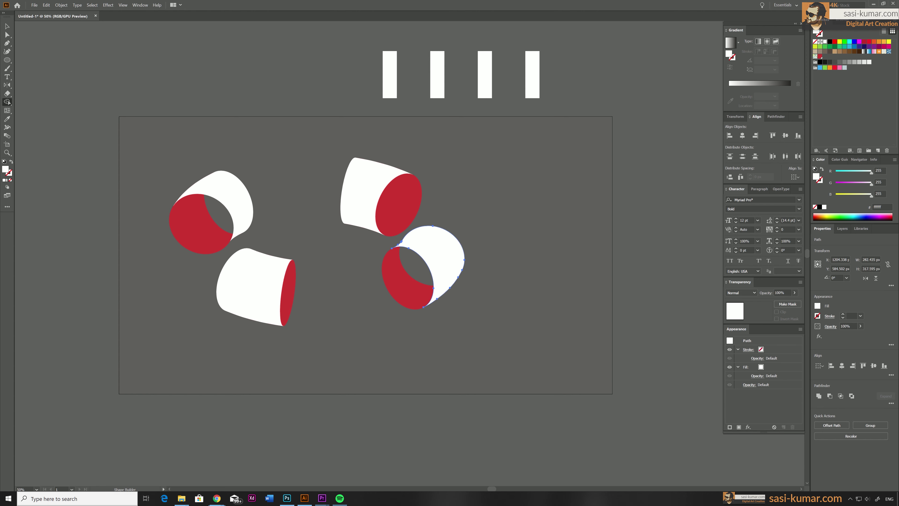
pyautogui.keyDown('ctrl'); pyautogui.click(223, 234); pyautogui.keyUp('ctrl')
pyautogui.keyDown('ctrl'); pyautogui.click(401, 230); pyautogui.keyUp('ctrl')
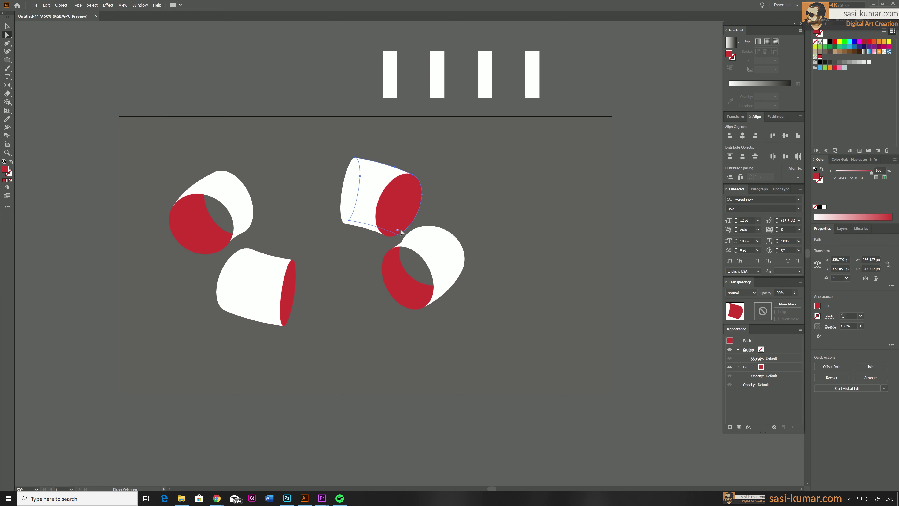
pyautogui.keyDown('ctrl'); pyautogui.click(387, 263); pyautogui.keyUp('ctrl')
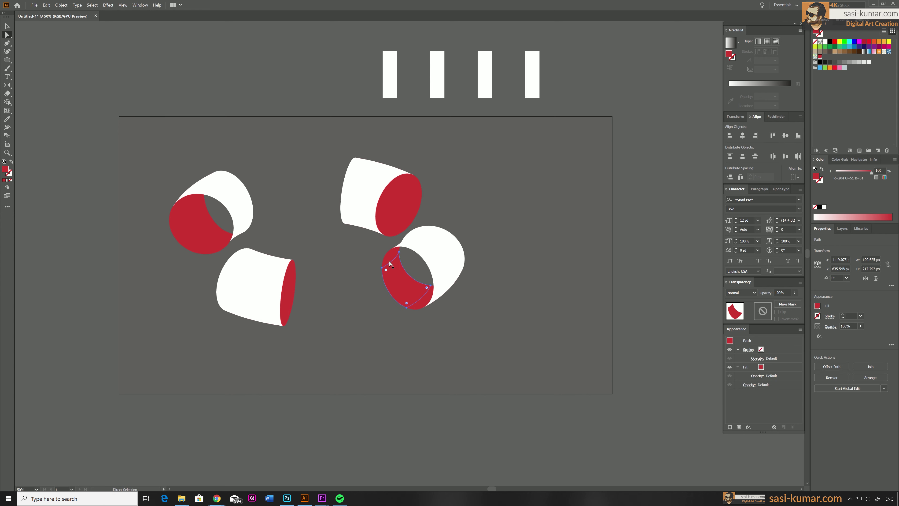
pyautogui.keyDown('ctrl'); pyautogui.keyDown('shift'); pyautogui.click(424, 306); pyautogui.keyUp('shift'); pyautogui.keyUp('ctrl')
# - Merge the overlapping red inner pieces of the lower-left band into one shape, leaving nothing selected
pyautogui.keyDown('ctrl'); pyautogui.click(291, 297); pyautogui.keyUp('ctrl')
pyautogui.keyDown('ctrl'); pyautogui.keyDown('shift'); pyautogui.click(284, 322); pyautogui.keyUp('shift'); pyautogui.keyUp('ctrl')
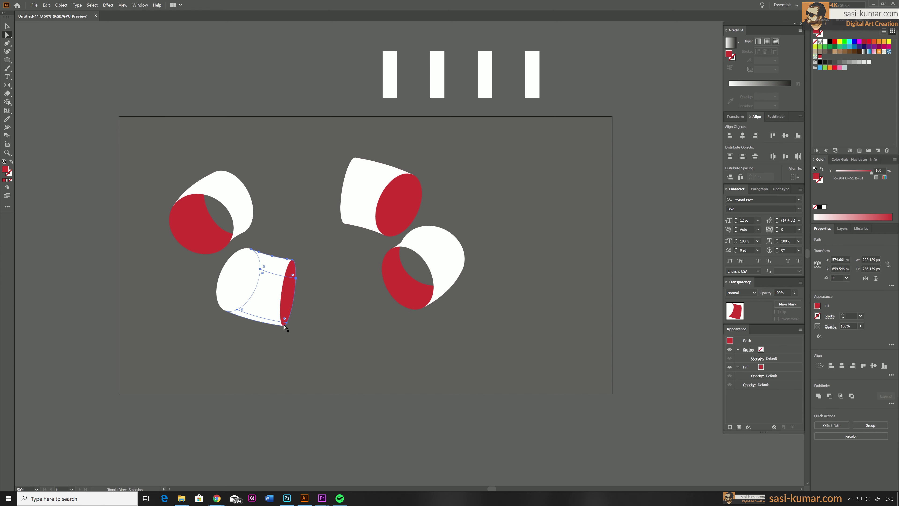
pyautogui.moveTo(283, 324); pyautogui.dragTo(291, 269)
pyautogui.press('v')
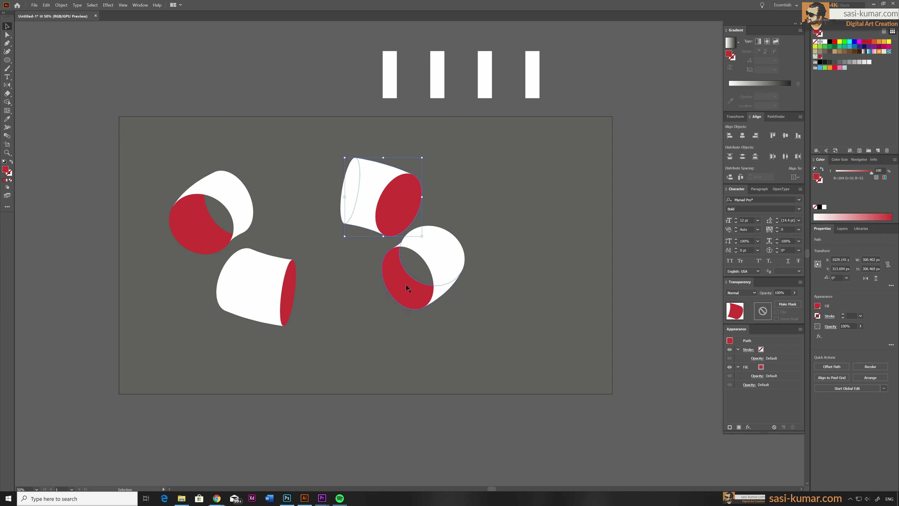
pyautogui.click(299, 67)
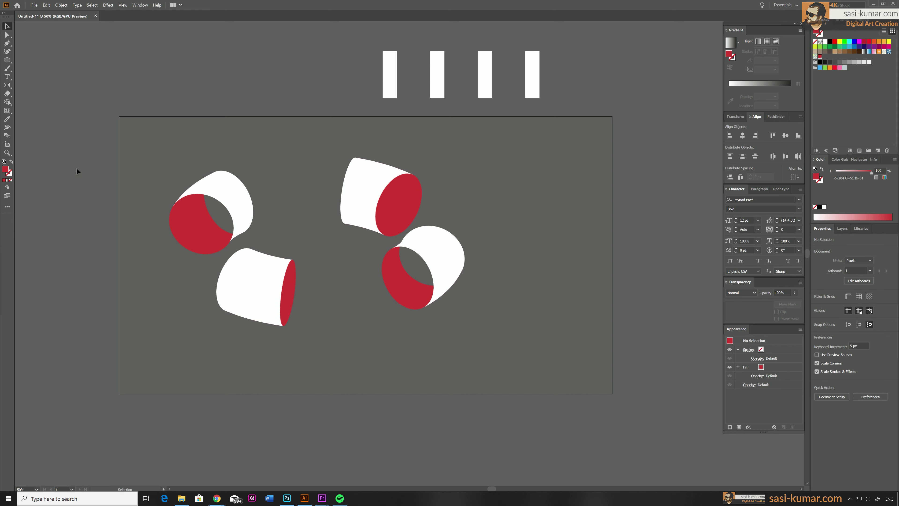
# - Draw a rectangle about 675 by 109 px above the artboard and give it a linear gradient with the saved red at both stops
pyautogui.moveTo(7, 60); pyautogui.dragTo(42, 61)
pyautogui.moveTo(149, 84)
pyautogui.mouseDown()
pyautogui.moveTo(320, 127)
pyautogui.moveTo(322, 111)
pyautogui.mouseUp()
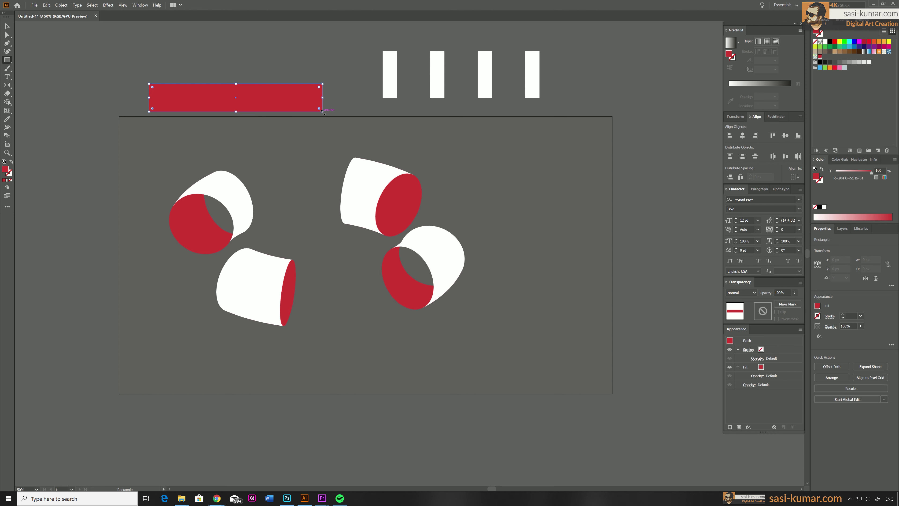
pyautogui.click(7, 180)
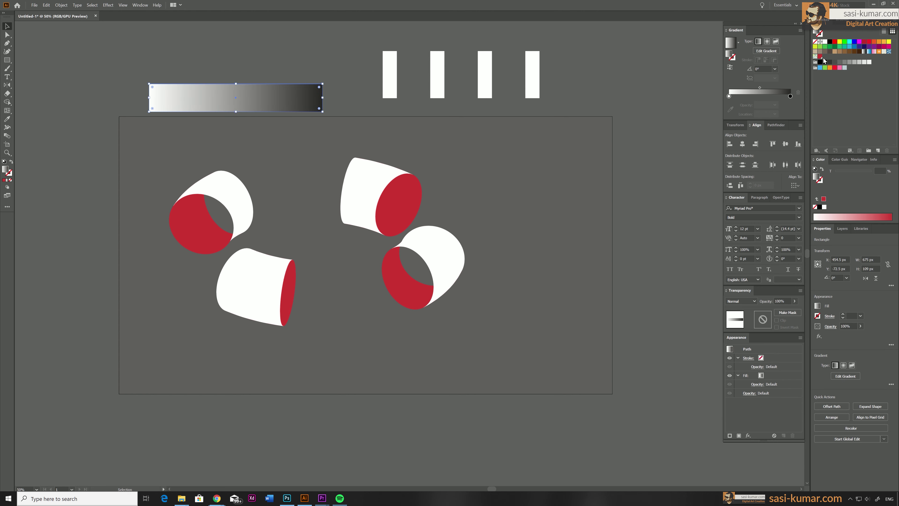
pyautogui.moveTo(819, 56); pyautogui.dragTo(723, 96)
pyautogui.click(790, 96)
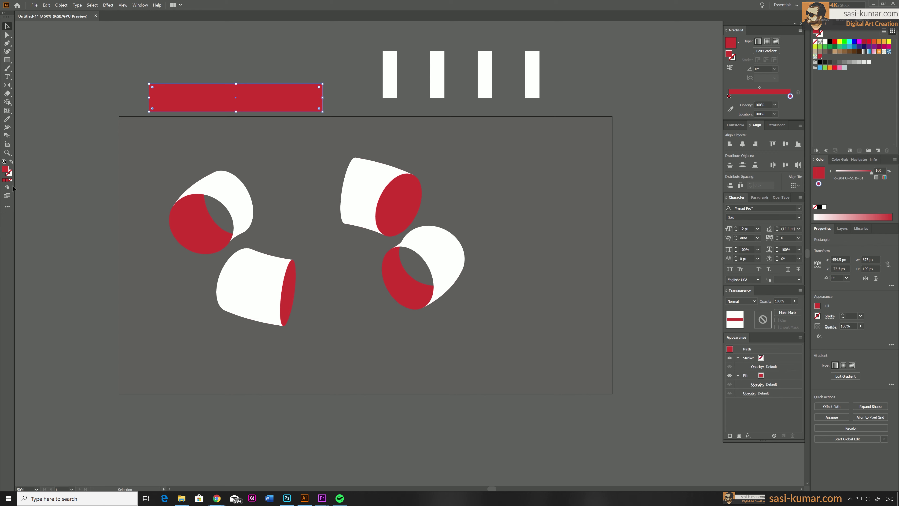
# - Darken the end stop of the rectangle's gradient to RGB 133, 51, 51
pyautogui.doubleClick(5, 169)
pyautogui.click(551, 138)
pyautogui.click(895, 163)
pyautogui.click(861, 175)
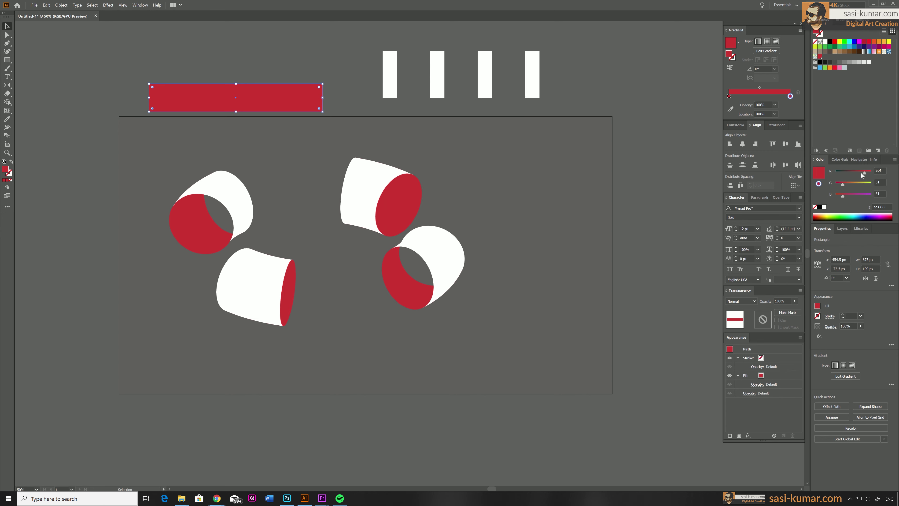
pyautogui.click(305, 48)
# - Apply the rectangle's red gradient to the red inner faces of all four bands by sampling it with the Eyedropper
pyautogui.click(7, 34)
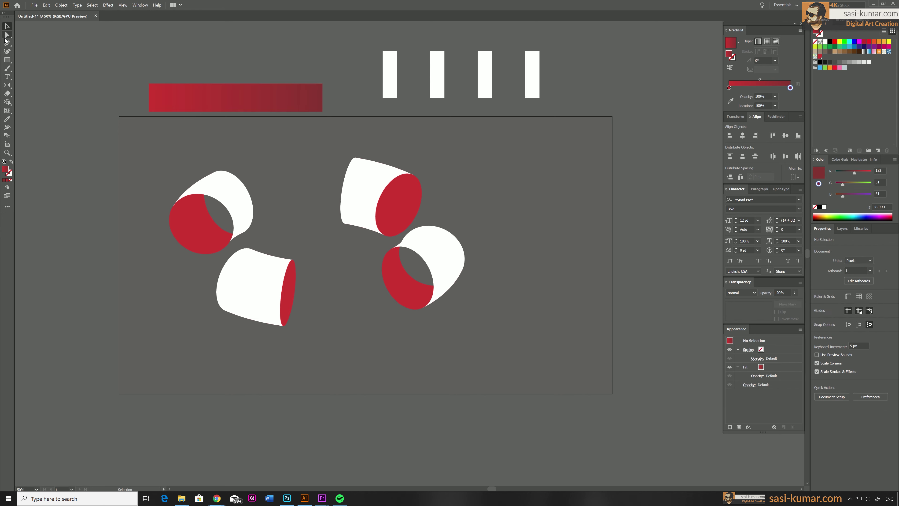
pyautogui.click(200, 226)
pyautogui.keyDown('shift'); pyautogui.click(398, 205); pyautogui.keyUp('shift')
pyautogui.keyDown('shift'); pyautogui.click(411, 291); pyautogui.keyUp('shift')
pyautogui.keyDown('shift'); pyautogui.click(289, 295); pyautogui.keyUp('shift')
pyautogui.press('i')
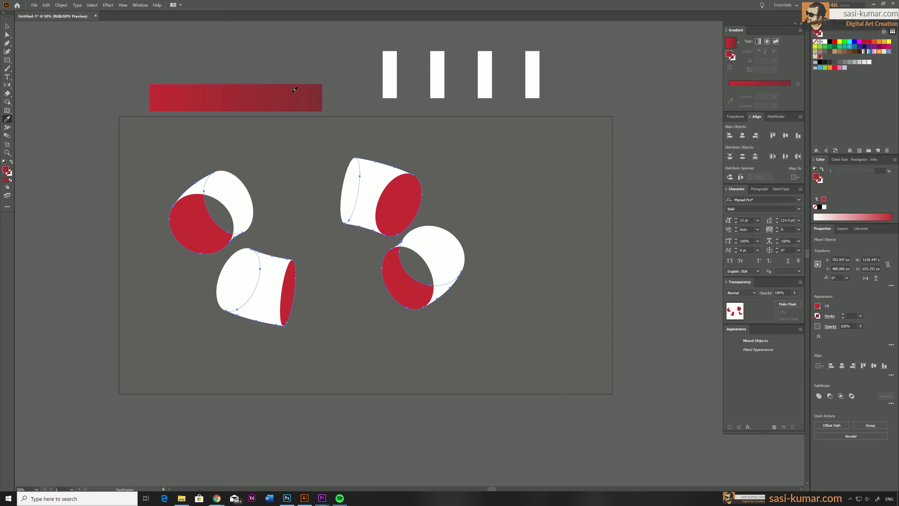
pyautogui.click(235, 98)
# - Redirect the red gradient diagonally across the left band's inner face
pyautogui.click(7, 35)
pyautogui.click(142, 189)
pyautogui.click(188, 243)
pyautogui.press('g')
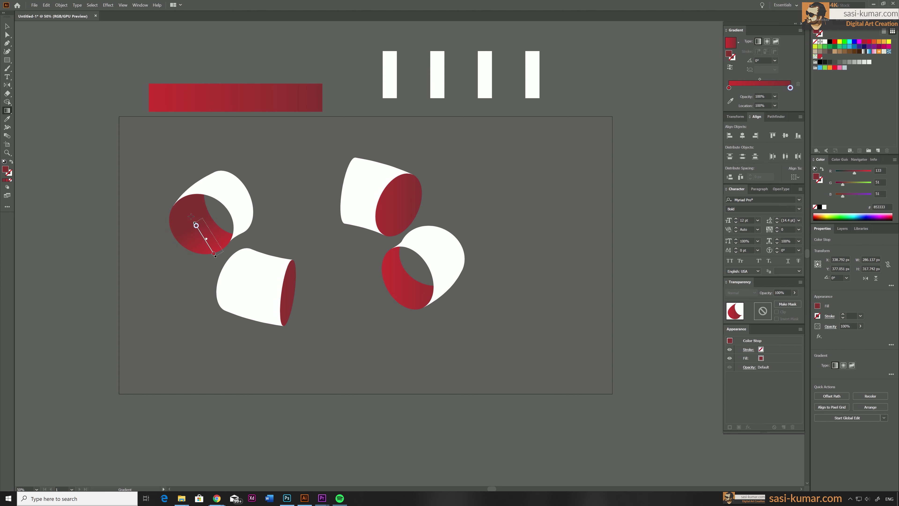
pyautogui.moveTo(220, 250)
pyautogui.mouseDown()
pyautogui.moveTo(190, 199)
pyautogui.moveTo(229, 246)
pyautogui.mouseUp()
# - Redirect the gradient on the upper-right band's inner face from bright red at its top to dark red at its bottom
pyautogui.click(7, 35)
pyautogui.click(402, 218)
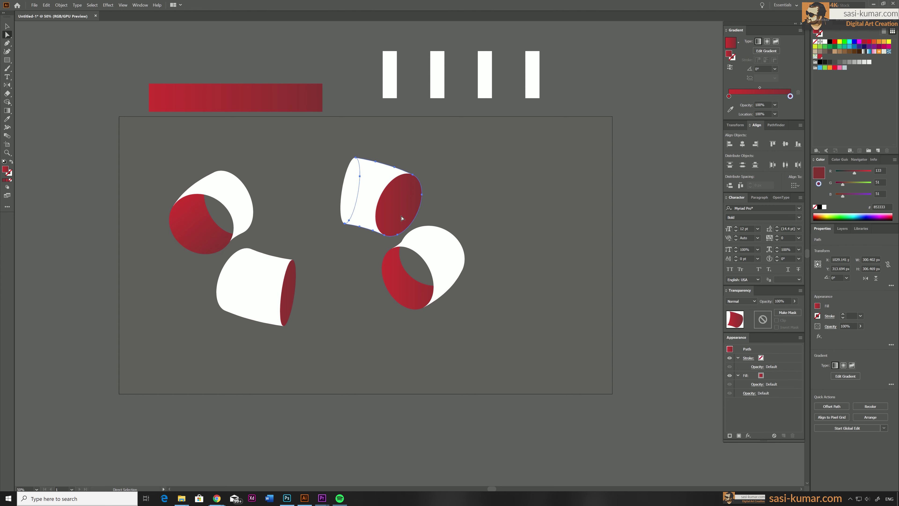
pyautogui.press('g')
pyautogui.moveTo(417, 176); pyautogui.dragTo(380, 239)
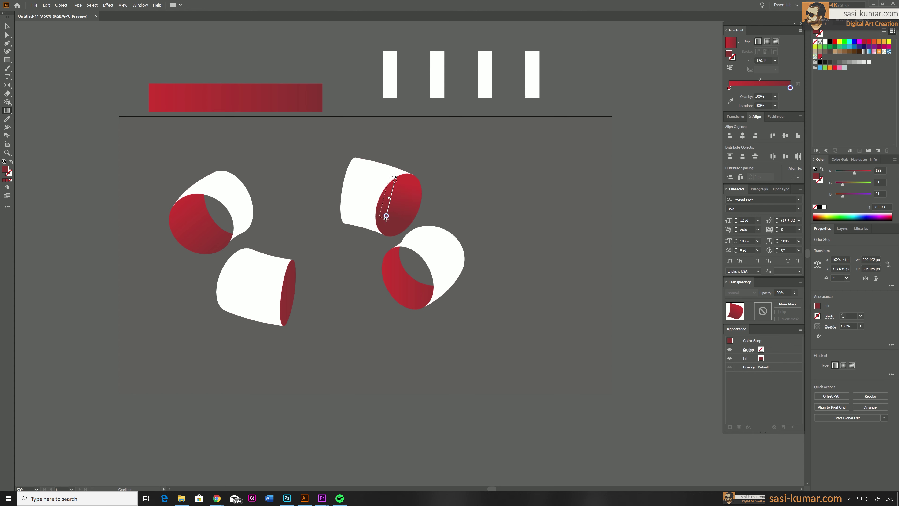
pyautogui.moveTo(388, 178); pyautogui.dragTo(380, 224)
# - Run the gradient on the lower-left band's inner face downward, from bright red at its top to dark red at its bottom
pyautogui.press('v')
pyautogui.click(288, 285)
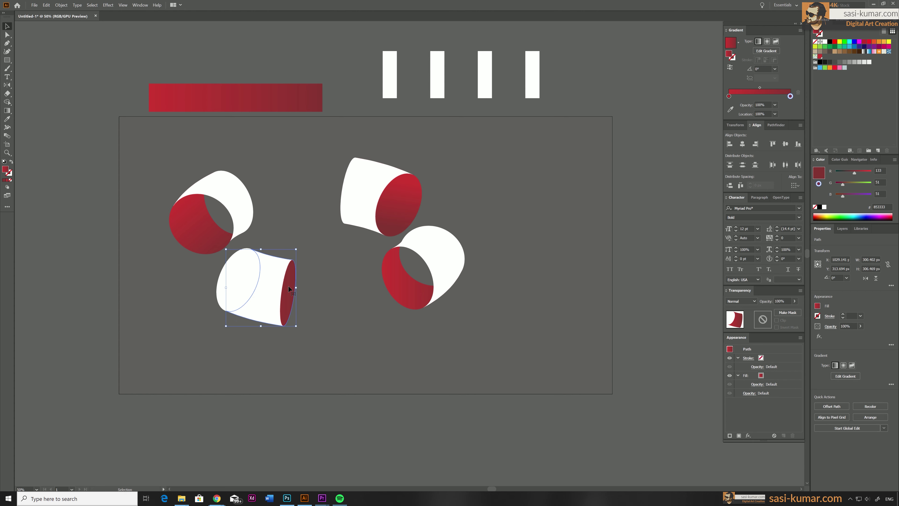
pyautogui.press('g')
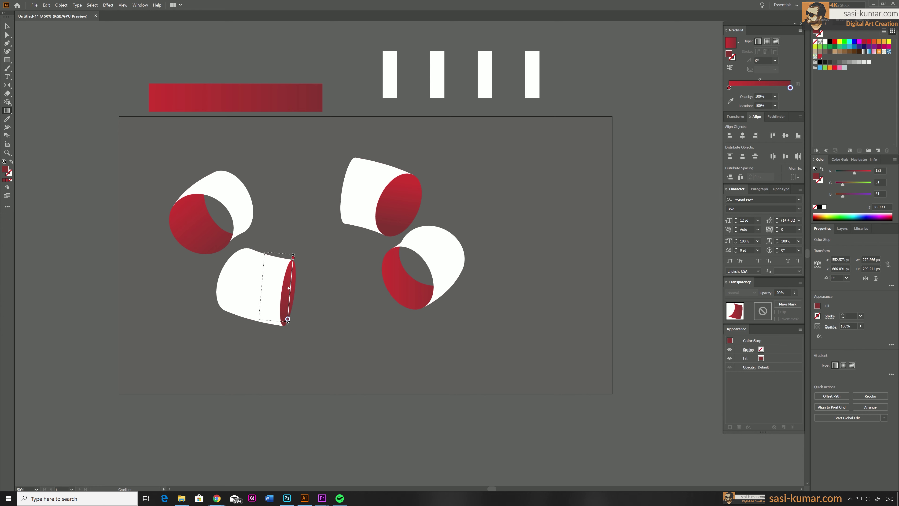
pyautogui.moveTo(266, 253); pyautogui.dragTo(257, 327)
# - Run the gradient on the right band's inner face diagonally from its upper-left edge to a dark lower-right edge
pyautogui.press('l')
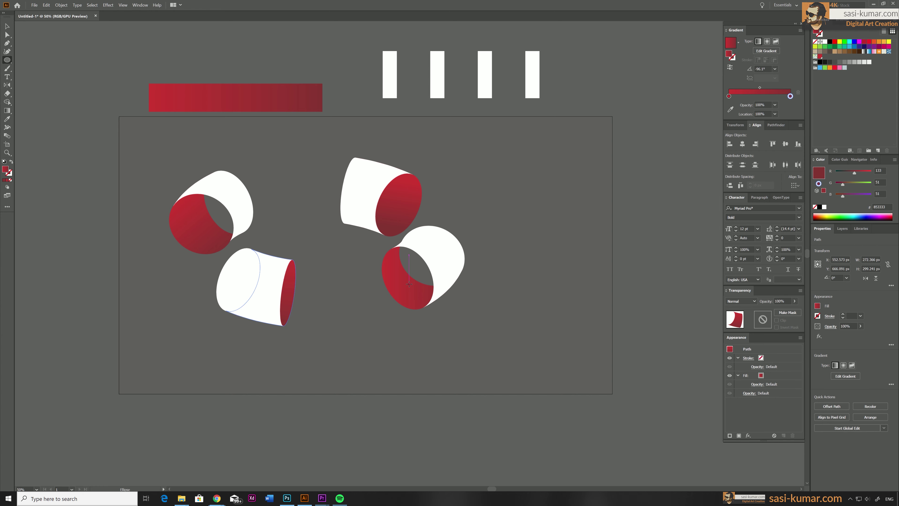
pyautogui.press('a')
pyautogui.click(413, 295)
pyautogui.press('g')
pyautogui.moveTo(391, 245); pyautogui.dragTo(435, 298)
pyautogui.click(6, 27)
pyautogui.click(68, 32)
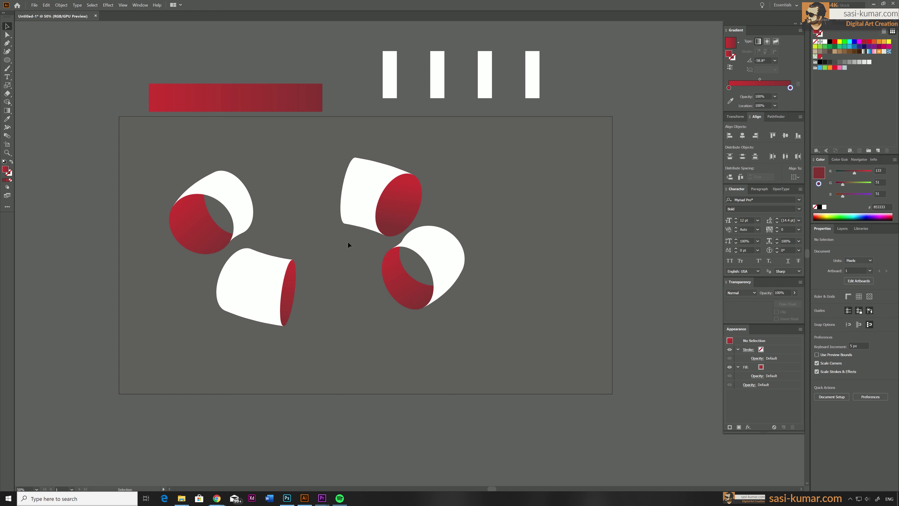
# - Duplicate the red gradient bar above itself and recolour the copy's start stop to magenta, raising blue to about 177 in RGB
pyautogui.moveTo(165, 107); pyautogui.dragTo(165, 71)
pyautogui.click(729, 97)
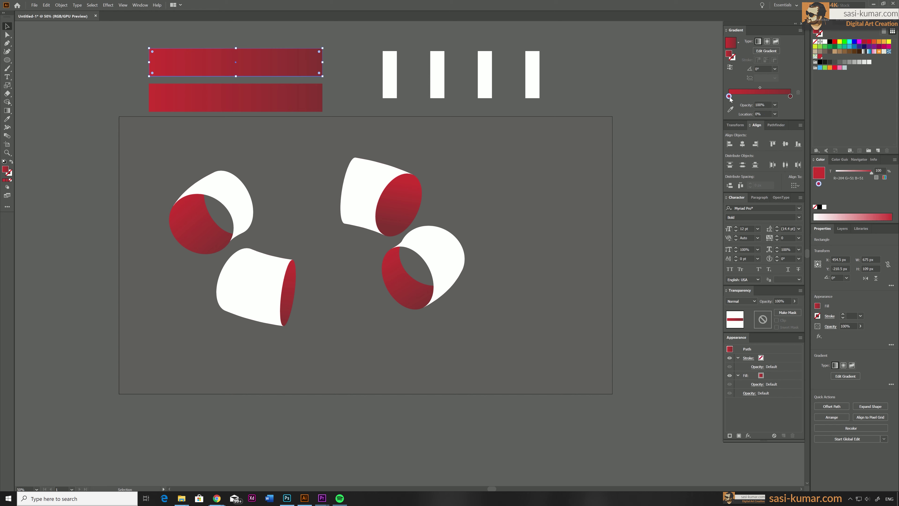
pyautogui.doubleClick(729, 97)
pyautogui.click(894, 159)
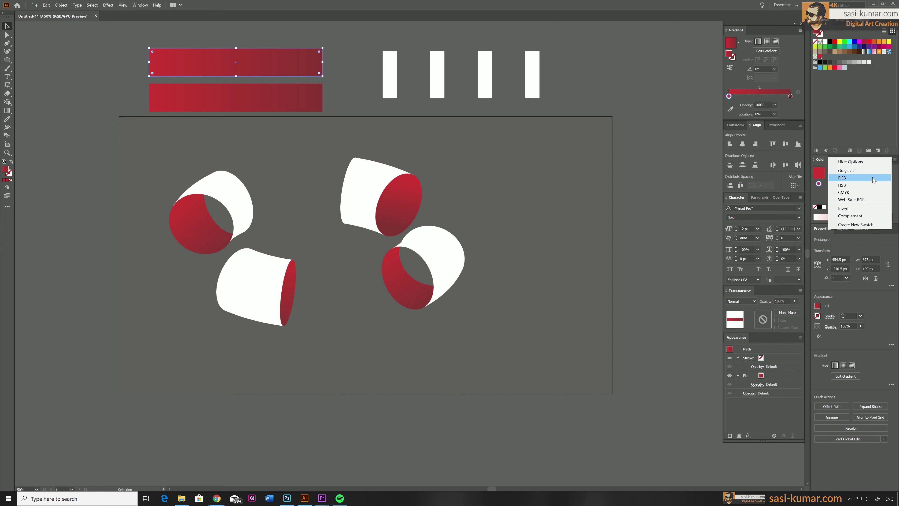
pyautogui.click(853, 179)
pyautogui.click(861, 194)
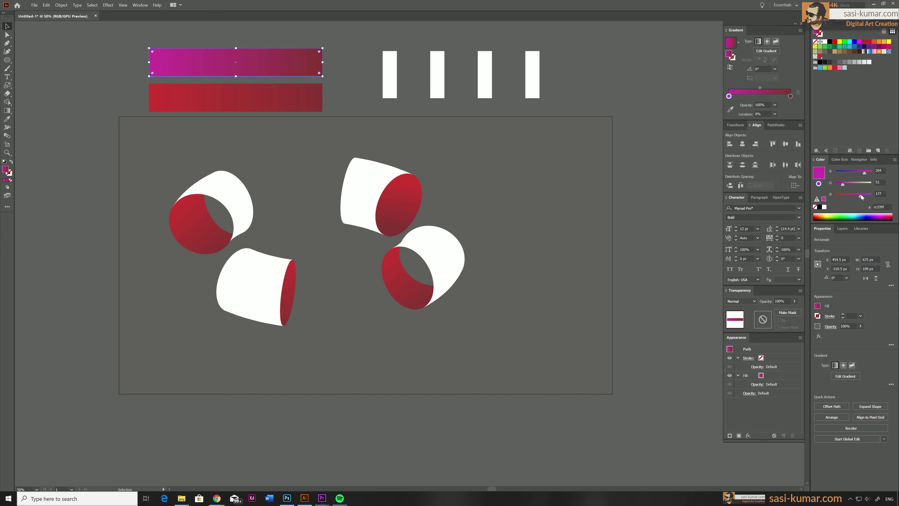
# - Set the end stop of the upper bar's gradient to a light pink, RGB 227, 128, 200
pyautogui.click(853, 183)
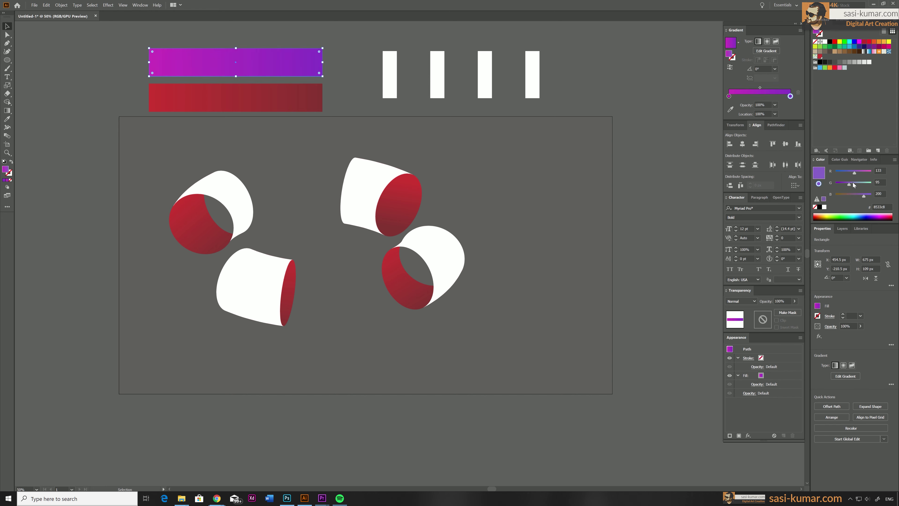
pyautogui.moveTo(862, 173); pyautogui.dragTo(869, 174)
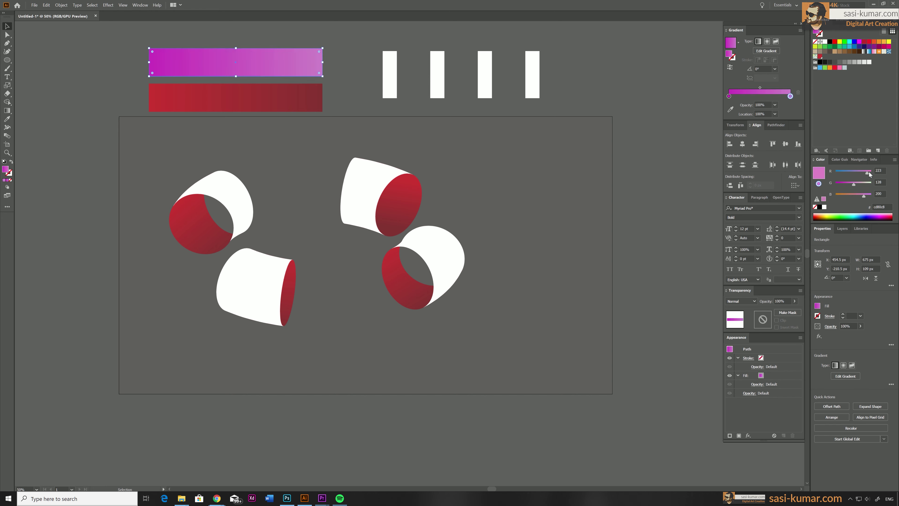
pyautogui.click(112, 78)
# - Apply the upper bar's magenta-to-pink gradient to the white outer faces of all four bands with the Eyedropper
pyautogui.press('a')
pyautogui.click(213, 184)
pyautogui.keyDown('shift'); pyautogui.click(368, 191); pyautogui.keyUp('shift')
pyautogui.keyDown('shift'); pyautogui.click(442, 270); pyautogui.keyUp('shift')
pyautogui.keyDown('shift'); pyautogui.click(258, 281); pyautogui.keyUp('shift')
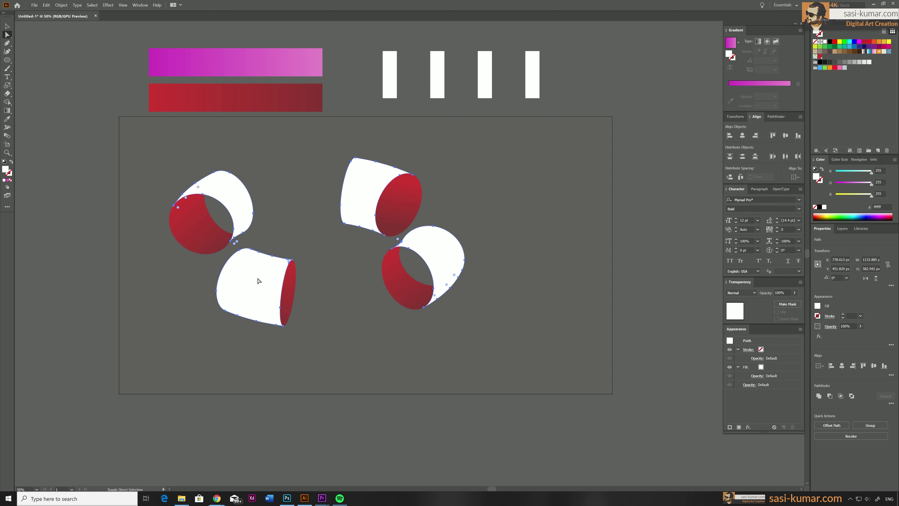
pyautogui.press('i')
pyautogui.click(156, 60)
pyautogui.press('v')
pyautogui.click(113, 125)
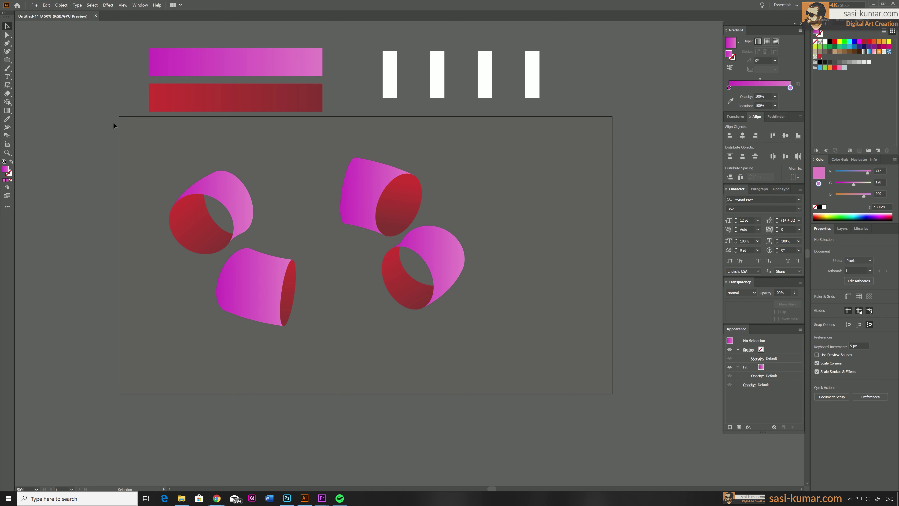
pyautogui.press('a')
pyautogui.click(238, 209)
pyautogui.click(83, 105)
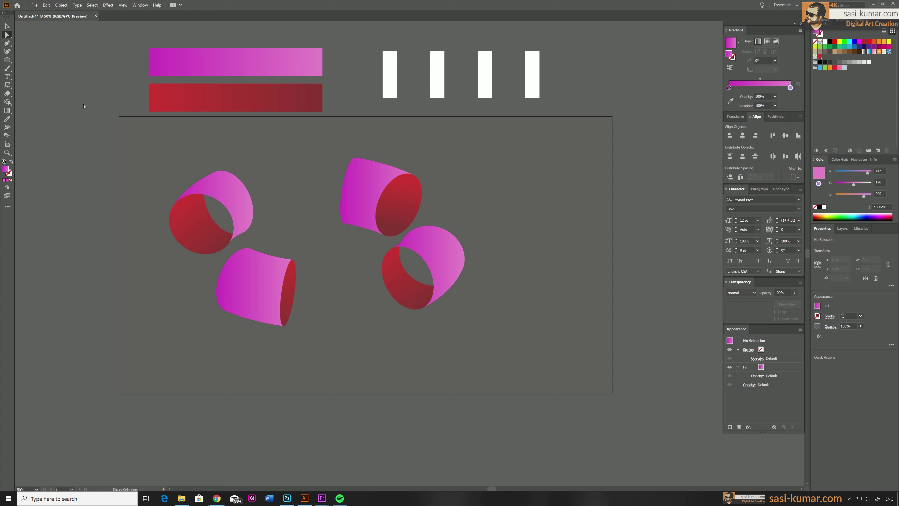
# - Draw a pink circle about 51 px across beside the four bands and reapply the mapped 3D Revolve effect to it
pyautogui.press('l')
pyautogui.moveTo(569, 200)
pyautogui.mouseDown()
pyautogui.moveTo(588, 216)
pyautogui.moveTo(570, 208)
pyautogui.mouseUp()
pyautogui.click(587, 240)
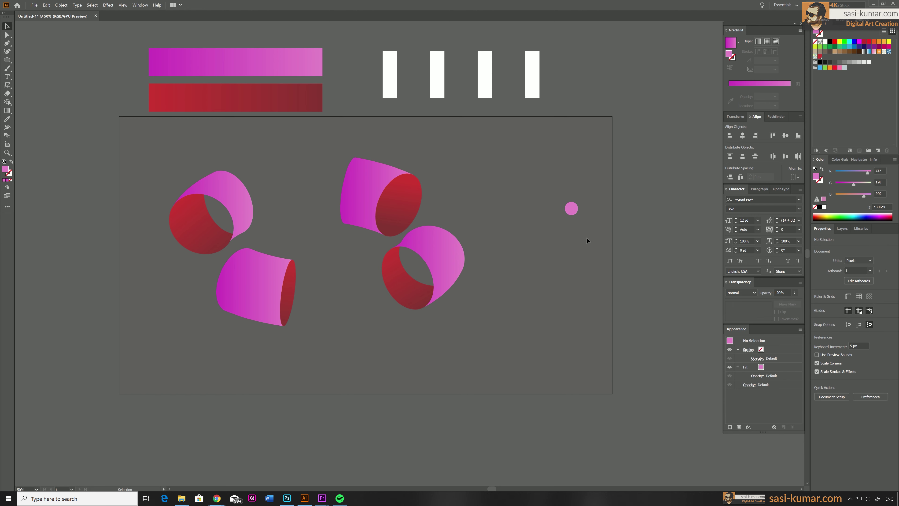
pyautogui.click(575, 212)
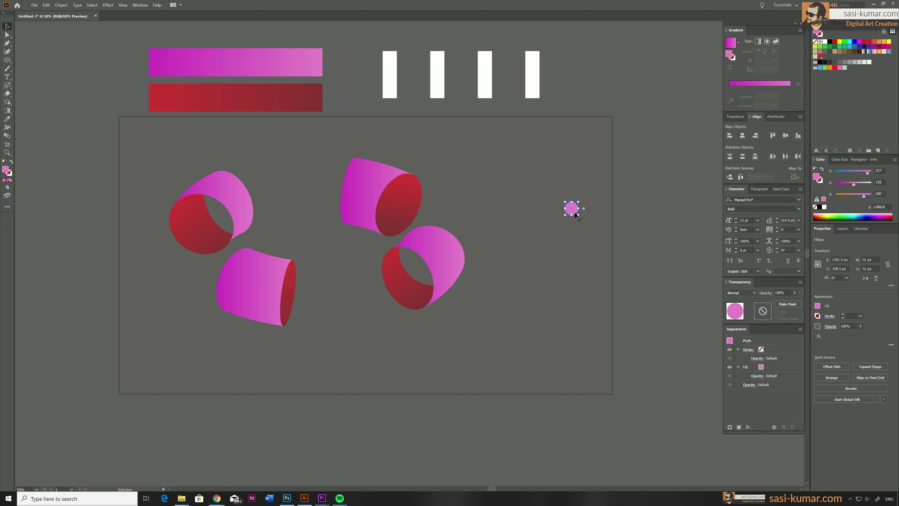
pyautogui.click(107, 4)
pyautogui.click(106, 14)
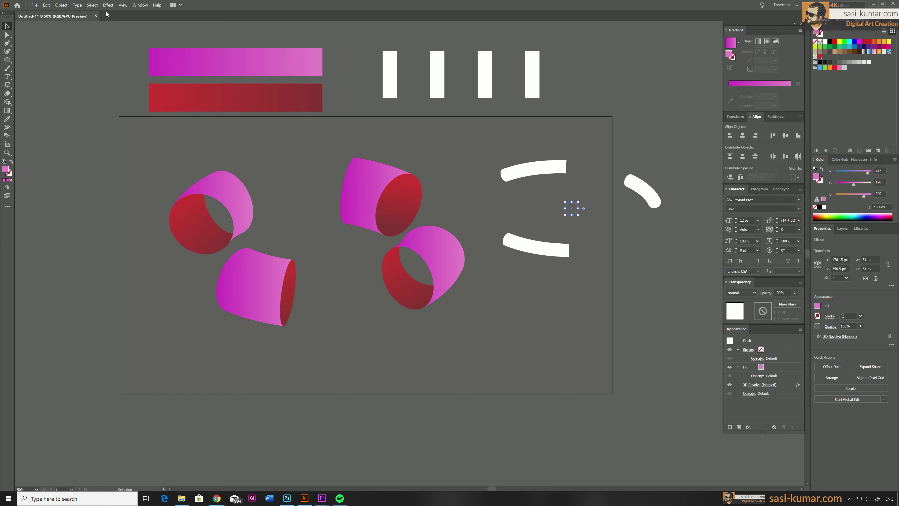
# - Clear all mapped artwork from the circle's 3D Revolve effect, with the preview enabled, and apply it as a plain pink tube ring
pyautogui.click(758, 384)
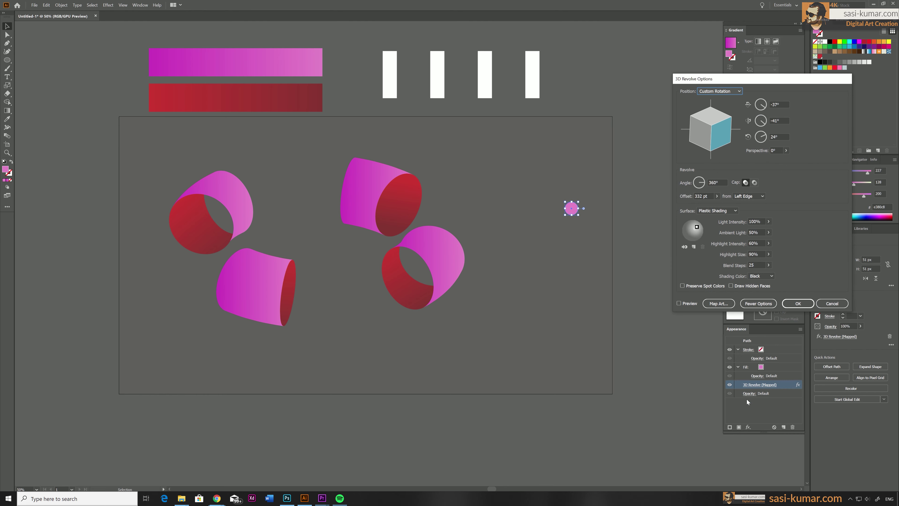
pyautogui.click(719, 303)
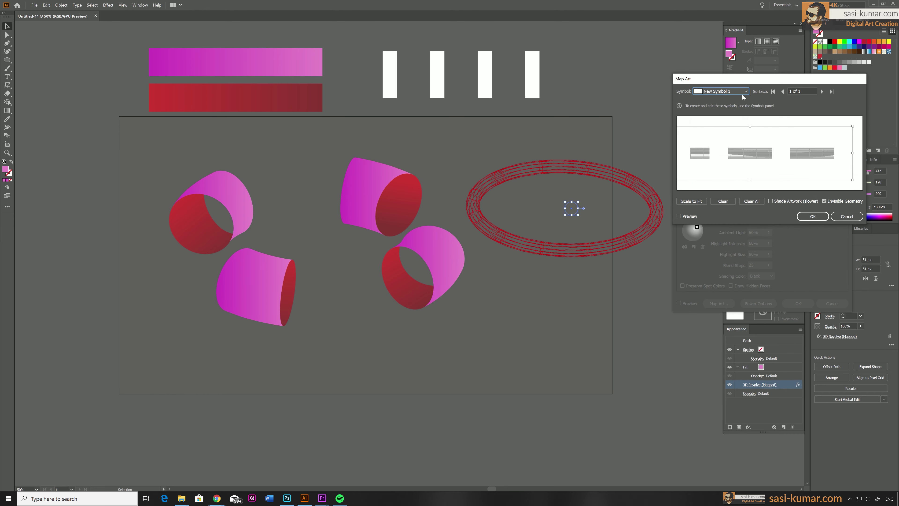
pyautogui.click(751, 201)
pyautogui.click(812, 216)
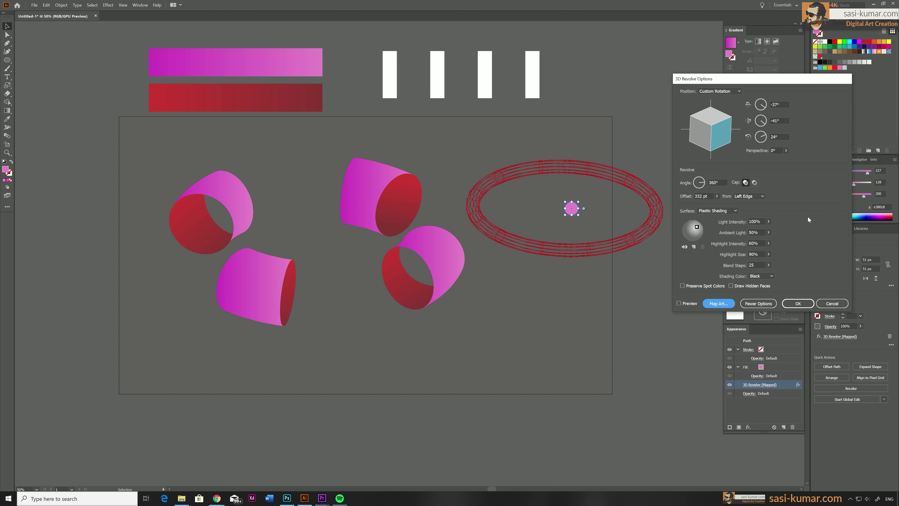
pyautogui.click(679, 303)
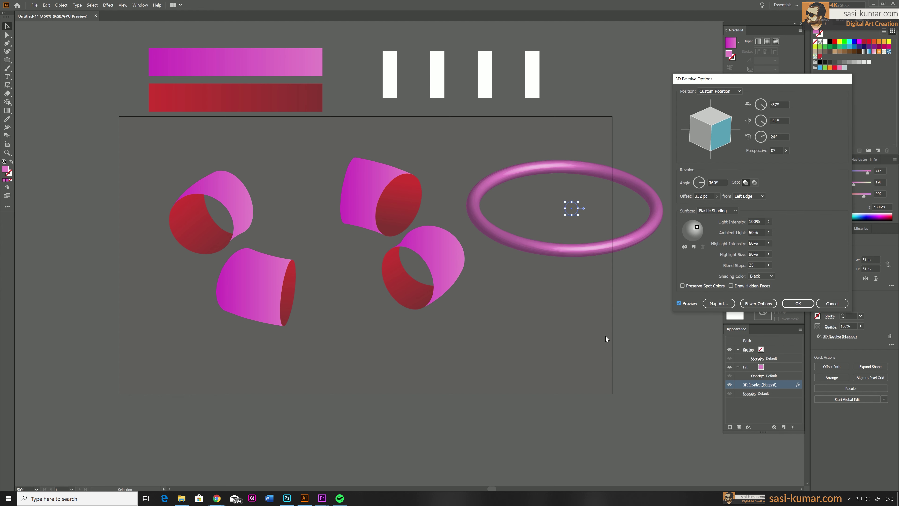
pyautogui.click(800, 303)
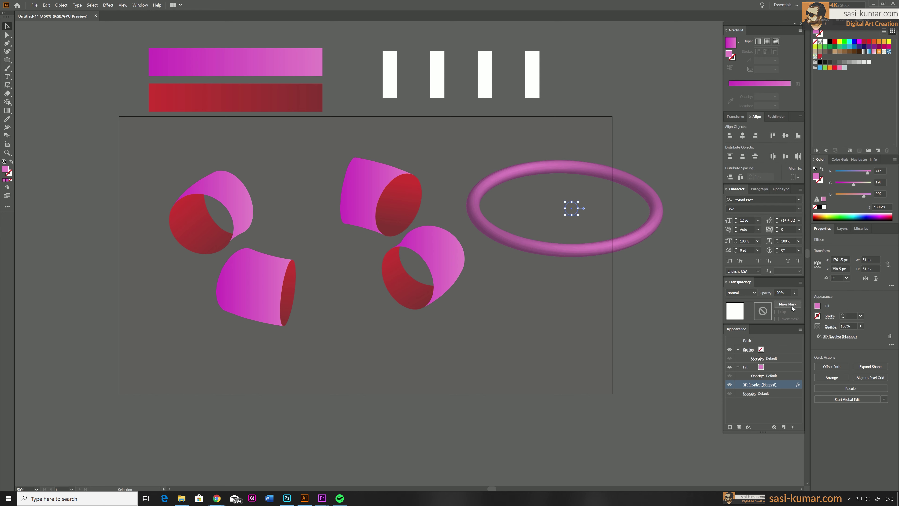
# - Move the tube ring so it passes through the four bands and enlarge its source circle to about 59 px
pyautogui.click(605, 273)
pyautogui.click(572, 209)
pyautogui.moveTo(571, 210); pyautogui.dragTo(326, 245)
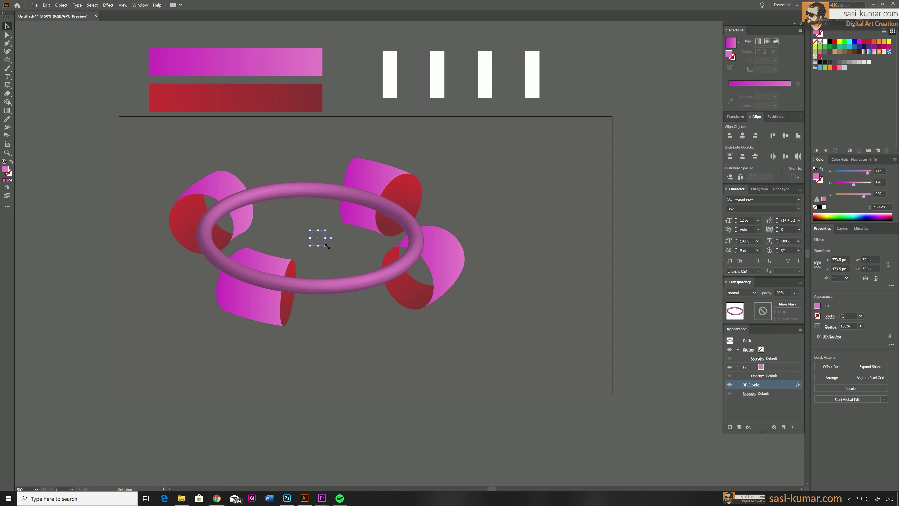
pyautogui.click(646, 285)
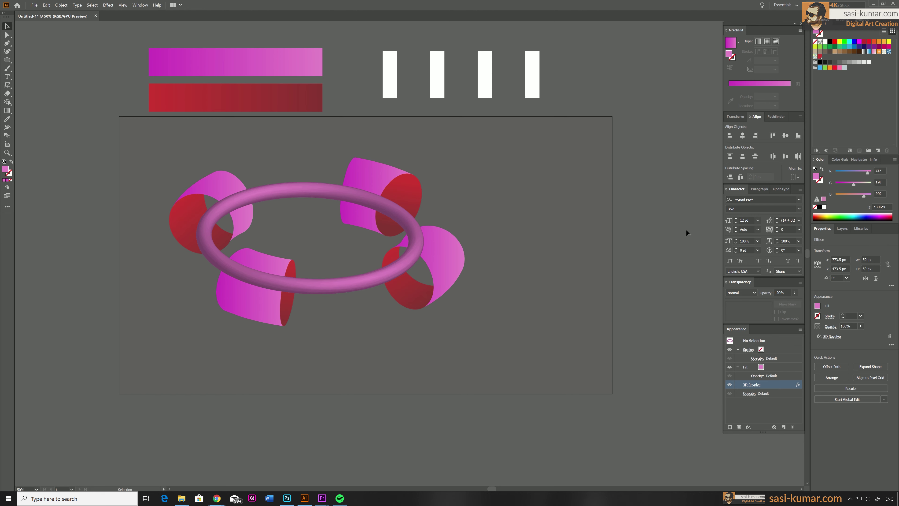
# - Bring the magenta-to-pink outer faces of all four bands in front of the tube ring
pyautogui.click(221, 184)
pyautogui.keyDown('shift'); pyautogui.click(258, 260); pyautogui.keyUp('shift')
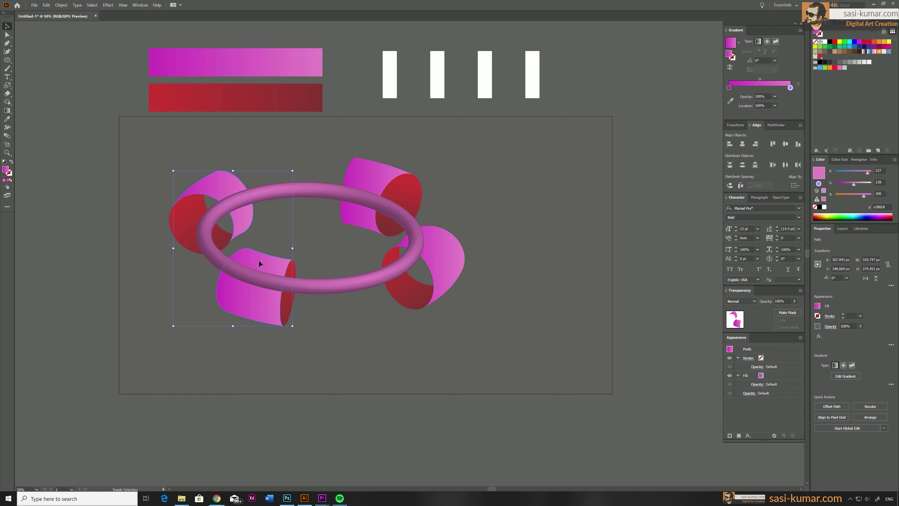
pyautogui.keyDown('shift'); pyautogui.click(378, 186); pyautogui.keyUp('shift')
pyautogui.keyDown('shift'); pyautogui.click(445, 253); pyautogui.keyUp('shift')
pyautogui.rightClick(446, 254)
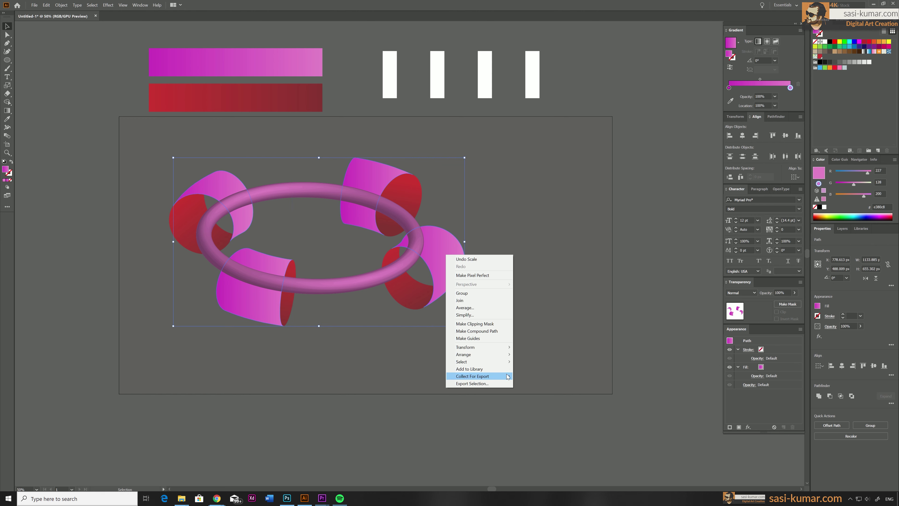
pyautogui.moveTo(503, 354)
pyautogui.click(534, 354)
pyautogui.click(637, 284)
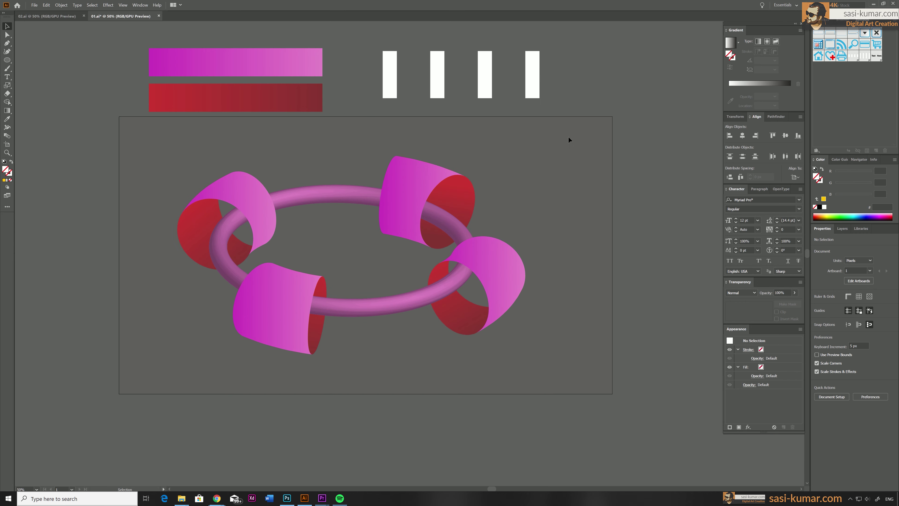
# - Delete the two gradient bars and the four white rectangles above the artboard
pyautogui.moveTo(581, 85); pyautogui.dragTo(176, 132)
pyautogui.press('Delete')
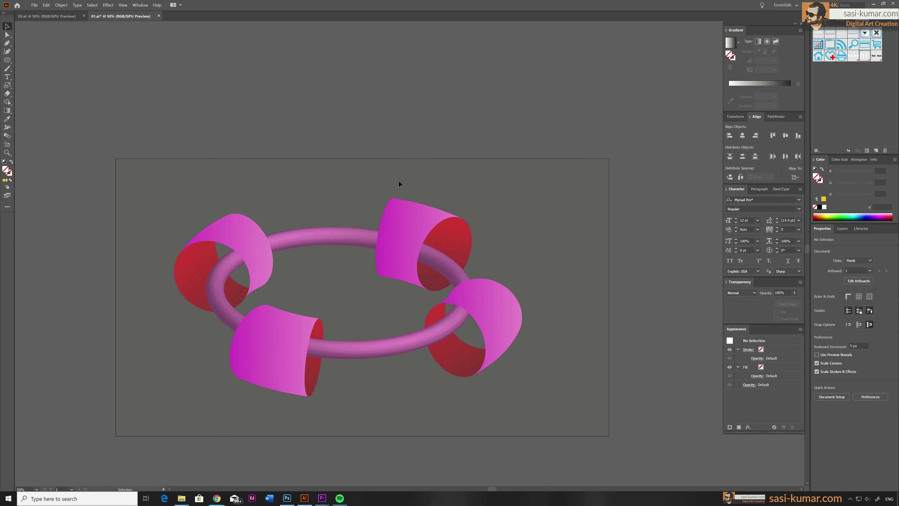
pyautogui.scroll(-3, 399, 183)
# - Isolate the tube ring within its group, expand its appearance and make it a single flat-coloured compound path
pyautogui.click(324, 198)
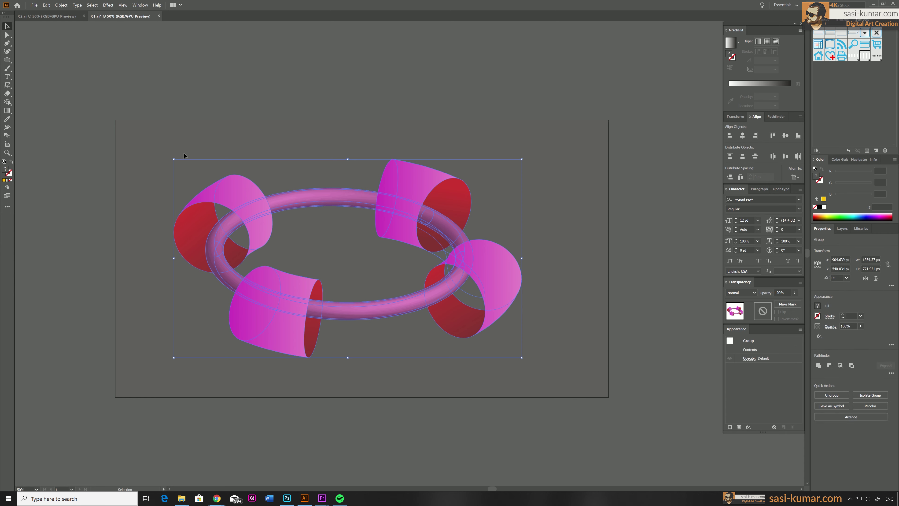
pyautogui.doubleClick(318, 198)
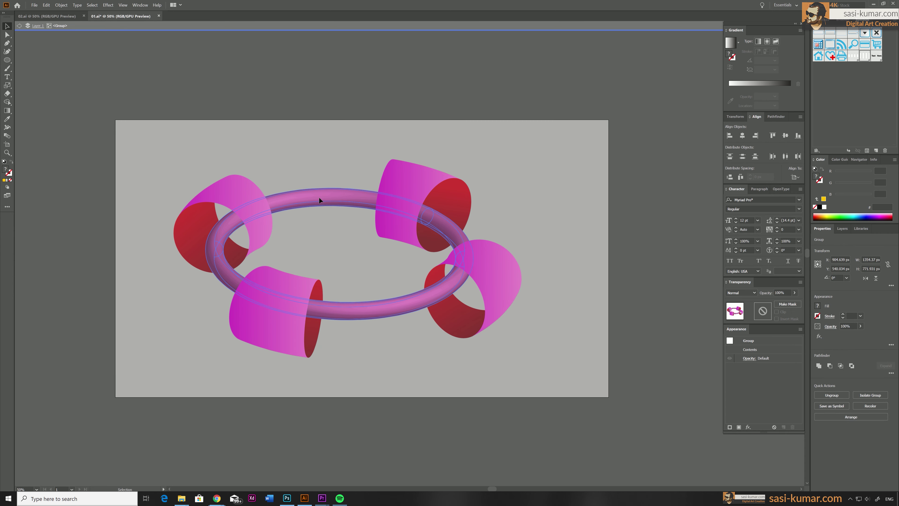
pyautogui.click(61, 5)
pyautogui.click(71, 81)
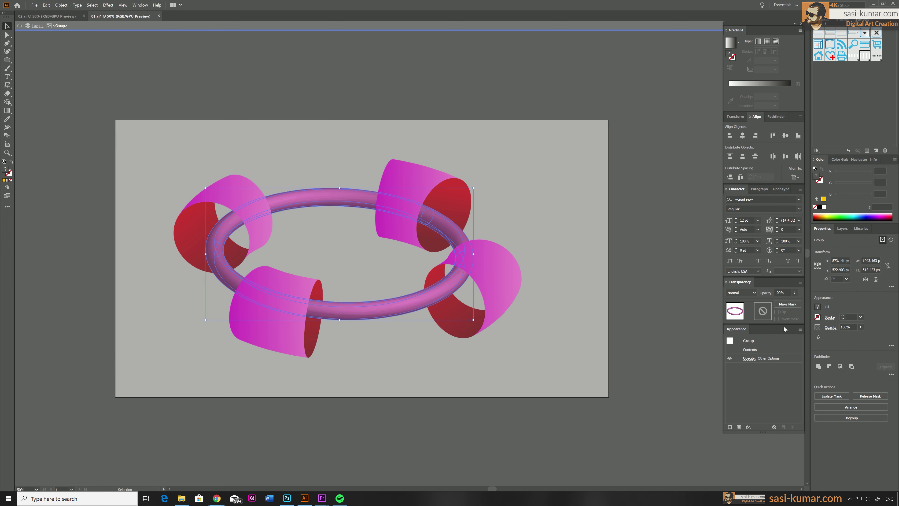
pyautogui.hotkey('ctrl', '8')
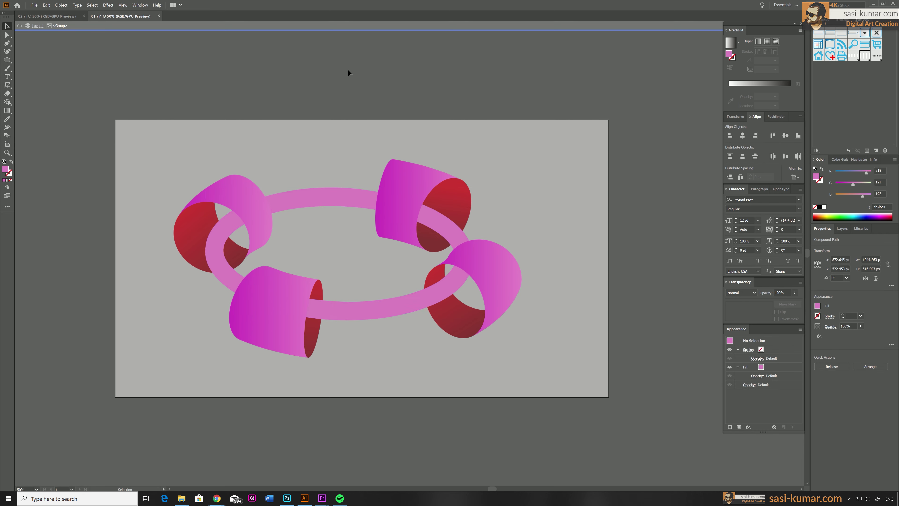
pyautogui.doubleClick(349, 72)
# - Try a stronger magenta as the flat ring's fill colour
pyautogui.click(331, 200)
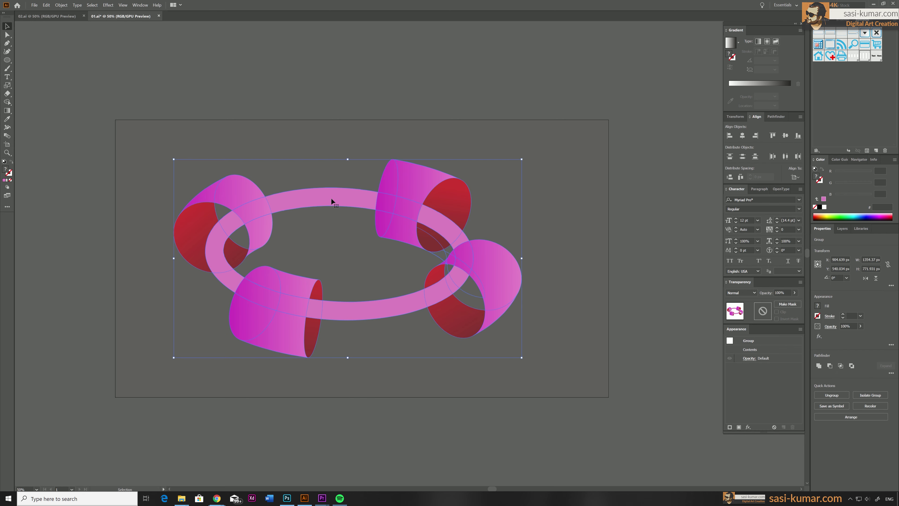
pyautogui.doubleClick(332, 200)
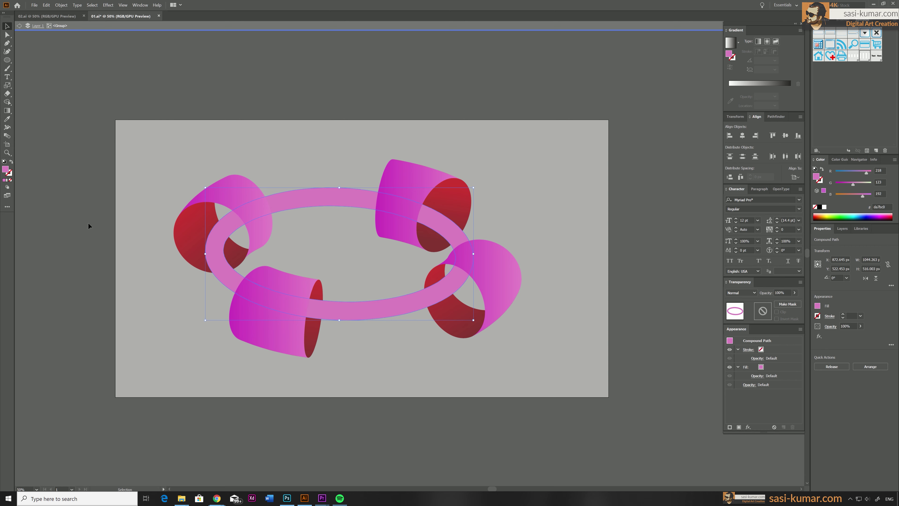
pyautogui.doubleClick(5, 170)
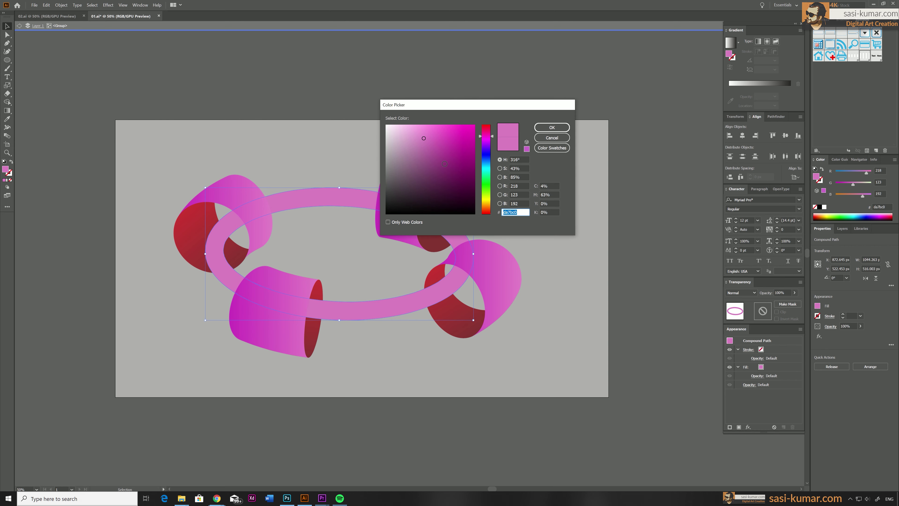
pyautogui.click(445, 136)
pyautogui.click(551, 127)
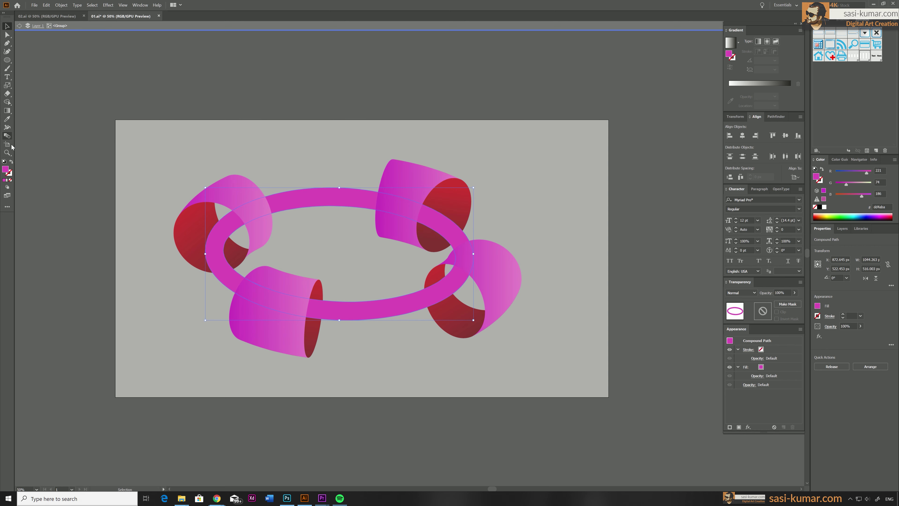
# - Fill the flat ring with turquoise, RGB 56, 232, 227, and leave isolation mode
pyautogui.doubleClick(5, 171)
pyautogui.click(485, 170)
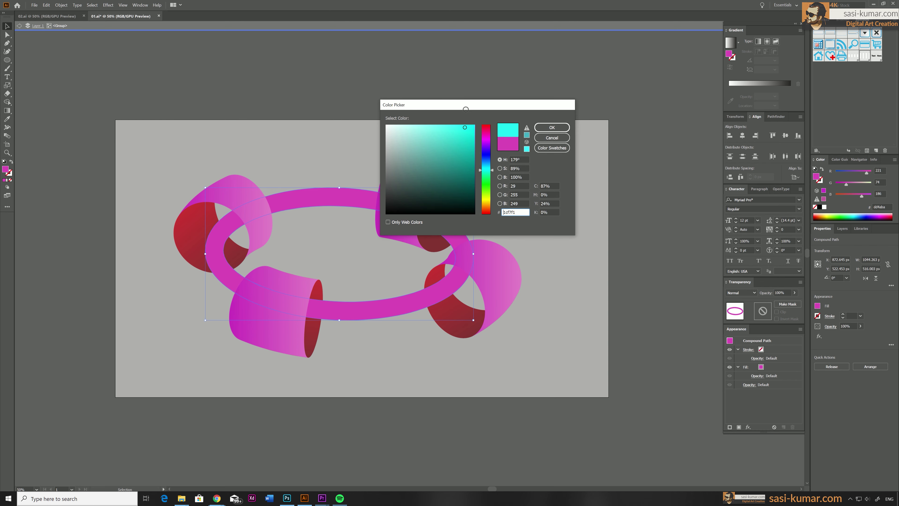
pyautogui.click(460, 136)
pyautogui.click(454, 133)
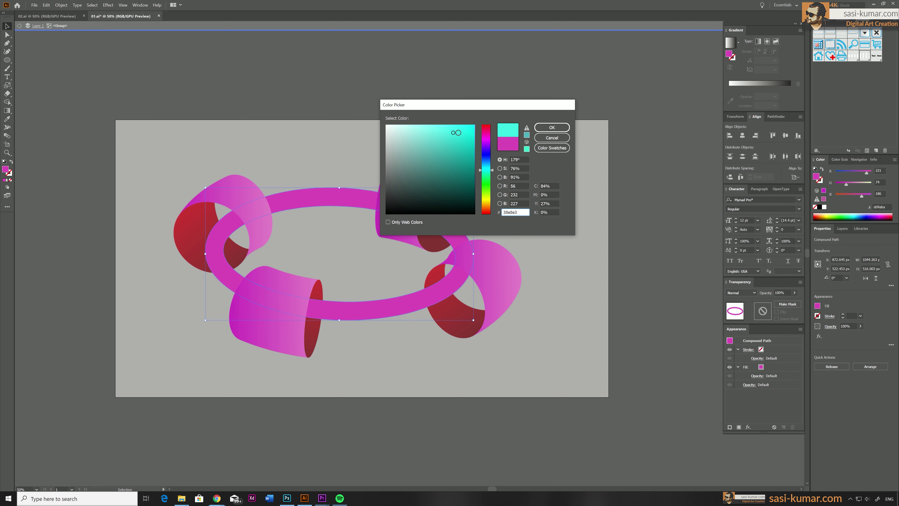
pyautogui.click(551, 127)
pyautogui.click(437, 84)
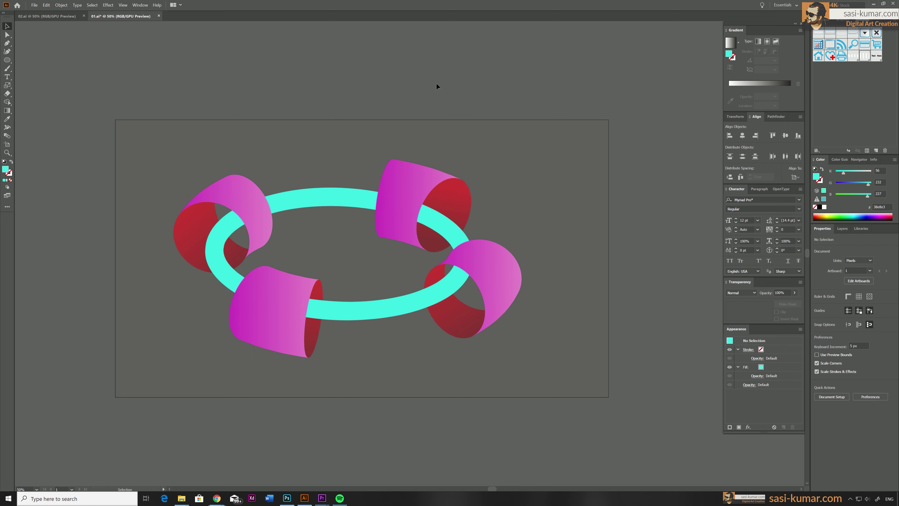
# - Add a slightly smaller copy of the turquoise ring, offset upward in front of it, and enlarge both rings together to about 1065 px wide
pyautogui.doubleClick(301, 199)
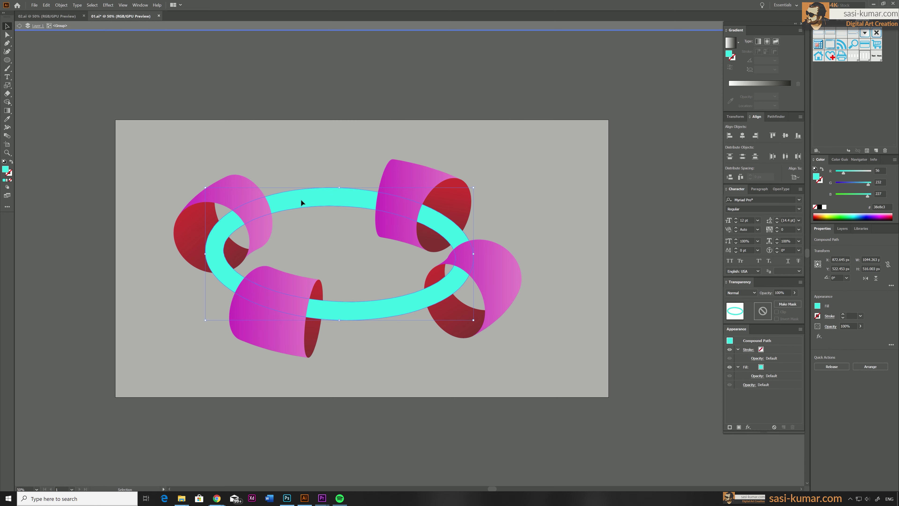
pyautogui.moveTo(473, 187); pyautogui.dragTo(469, 190)
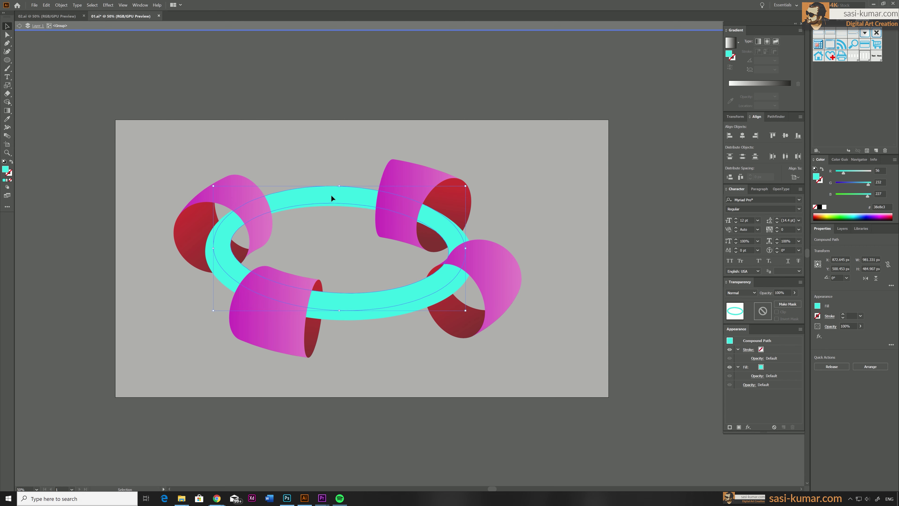
pyautogui.moveTo(363, 346); pyautogui.dragTo(365, 285)
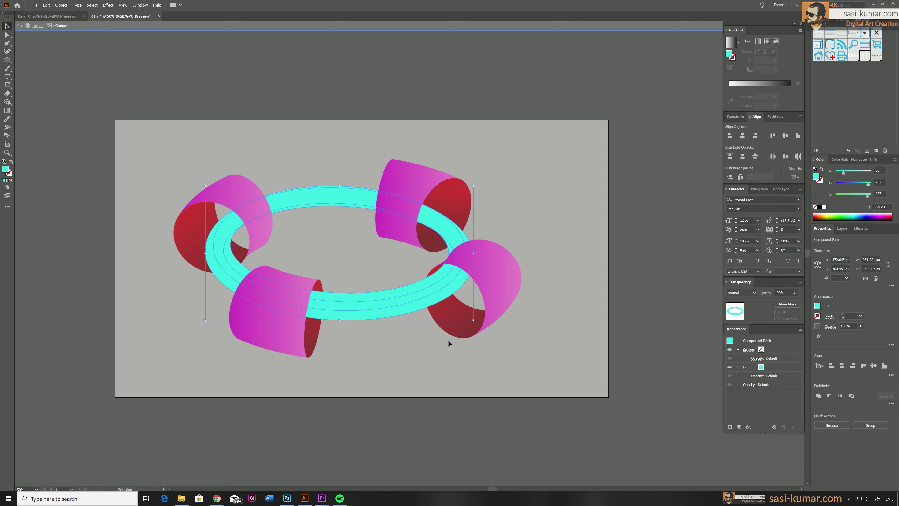
pyautogui.moveTo(473, 320); pyautogui.dragTo(476, 321)
pyautogui.click(315, 181)
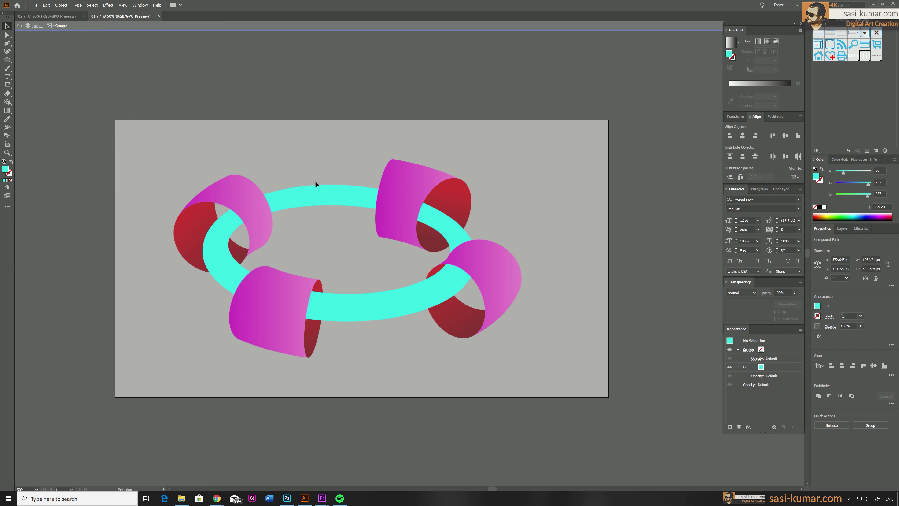
# - Fill the smaller front ring with bright yellow, RGB 255, 248, 18, and leave isolation mode
pyautogui.click(312, 188)
pyautogui.doubleClick(6, 170)
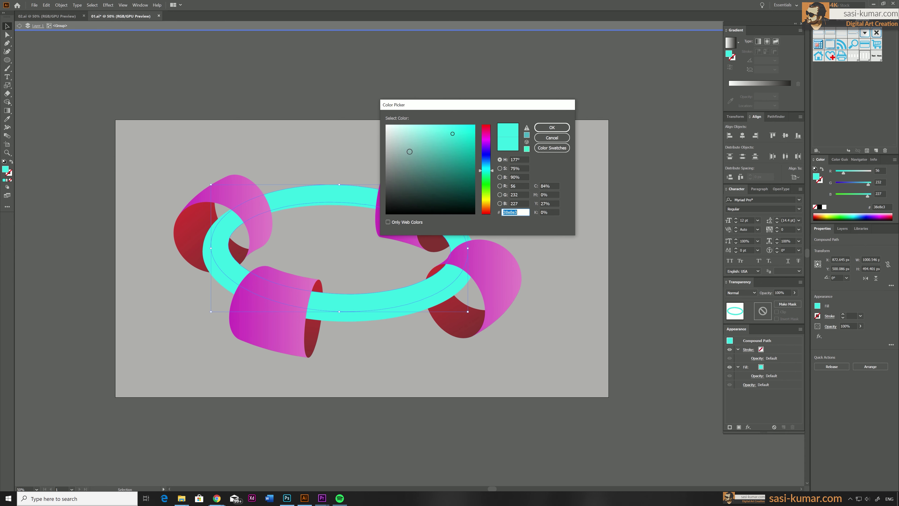
pyautogui.moveTo(486, 132); pyautogui.dragTo(486, 208)
pyautogui.moveTo(466, 167); pyautogui.dragTo(468, 125)
pyautogui.moveTo(485, 208); pyautogui.dragTo(486, 199)
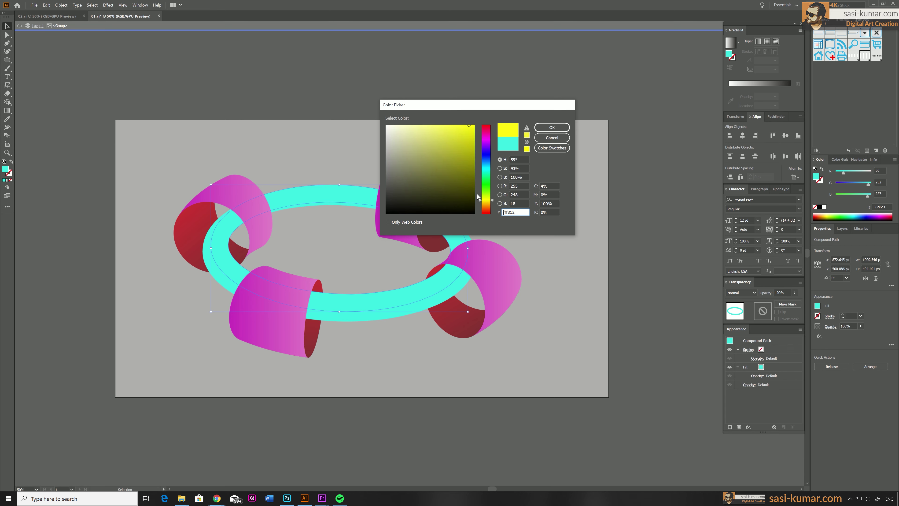
pyautogui.click(539, 129)
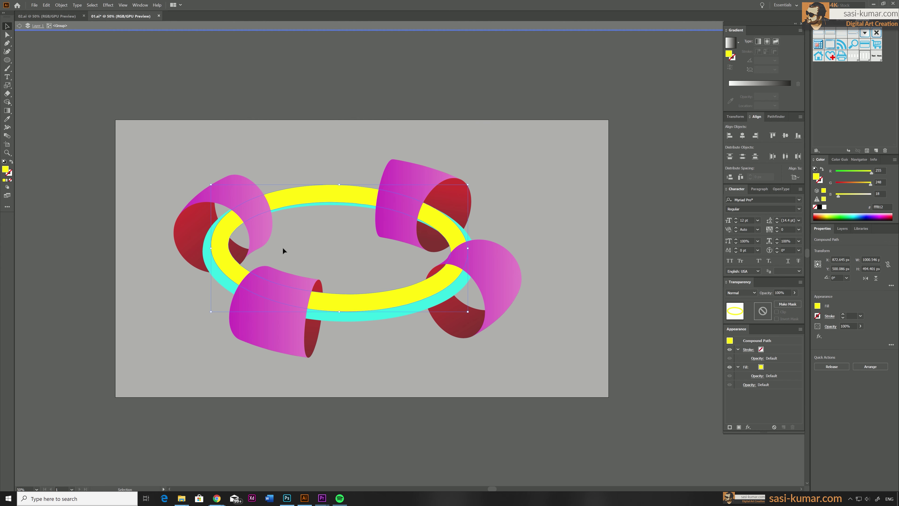
pyautogui.click(482, 93)
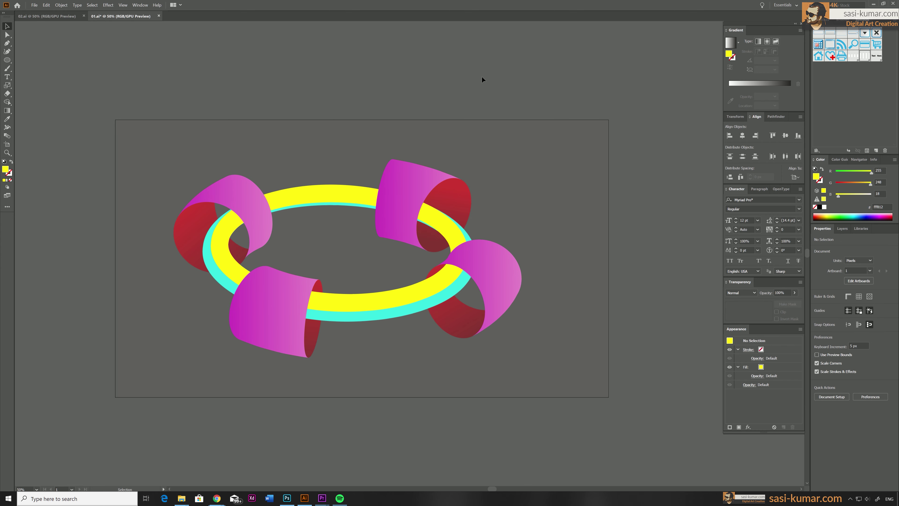
# - Switch to the 02.ai document to view its ring artwork on the blue background
pyautogui.hotkey('ctrl', '-')
pyautogui.hotkey('ctrl', '=')
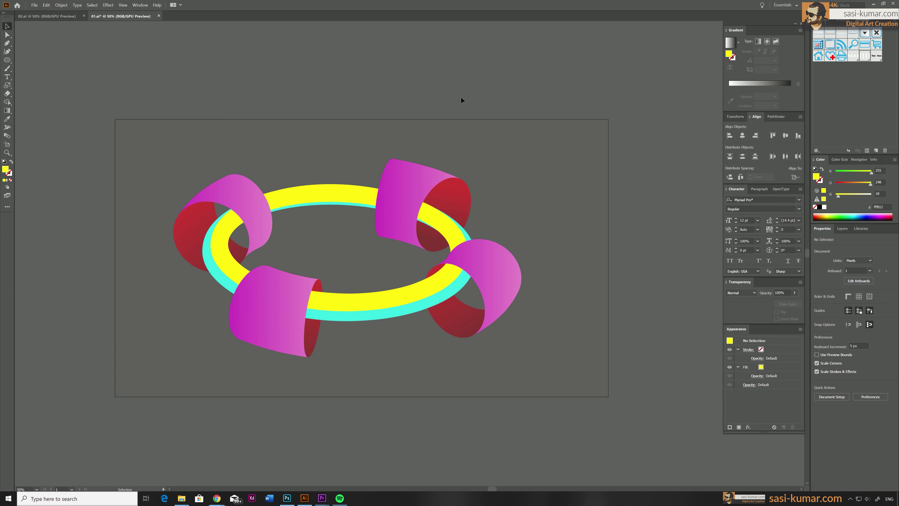
pyautogui.click(70, 15)
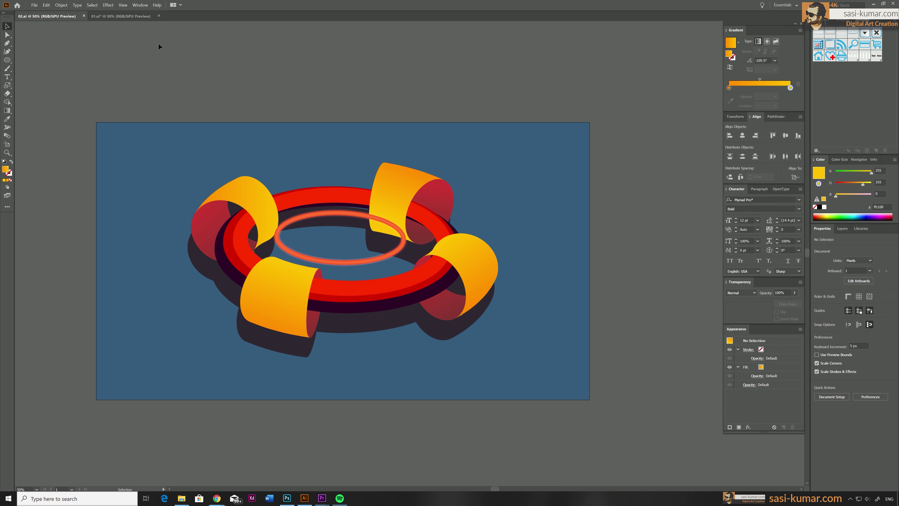
# - Return to the 01.ai document and add a slightly smaller, repositioned copy of the yellow ring in front of it, about 978 px wide
pyautogui.click(127, 17)
pyautogui.doubleClick(326, 198)
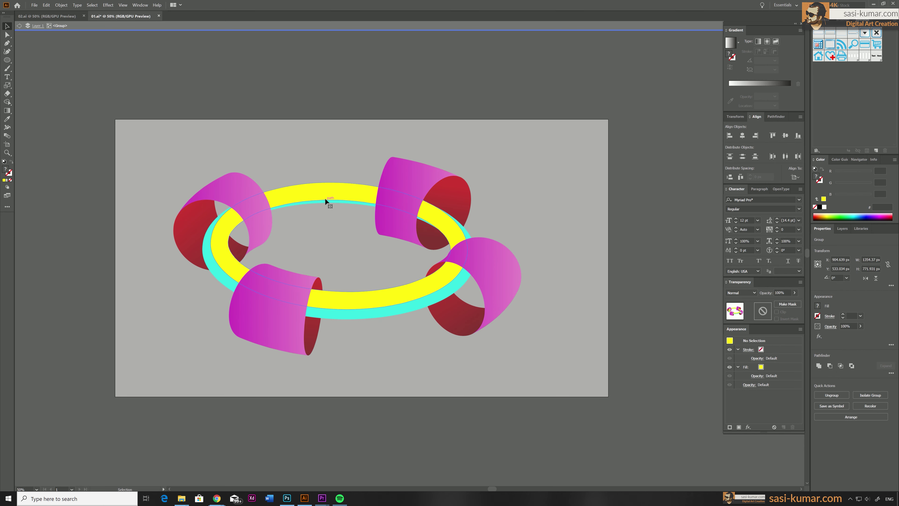
pyautogui.moveTo(437, 214); pyautogui.dragTo(442, 211)
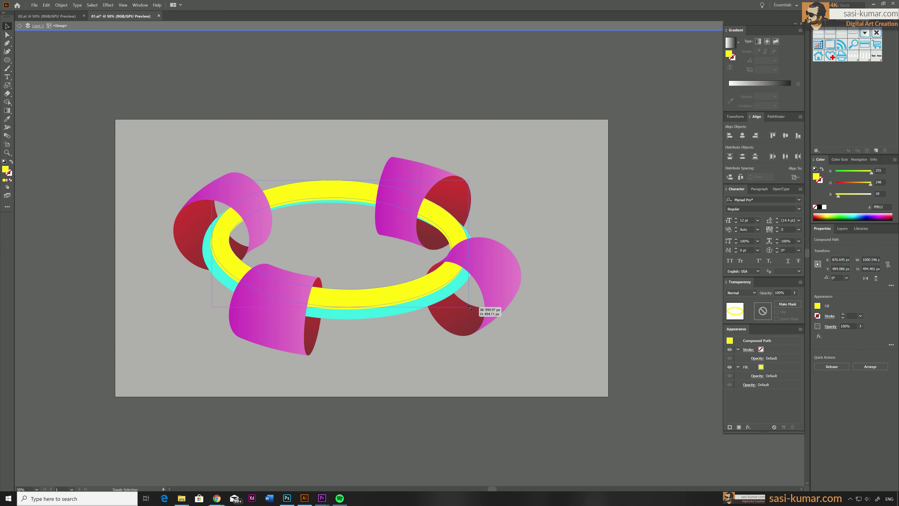
pyautogui.moveTo(469, 306); pyautogui.dragTo(464, 304)
pyautogui.press('Down')
pyautogui.press('Down')
pyautogui.press('Right')
pyautogui.press('Right')
pyautogui.press('Right')
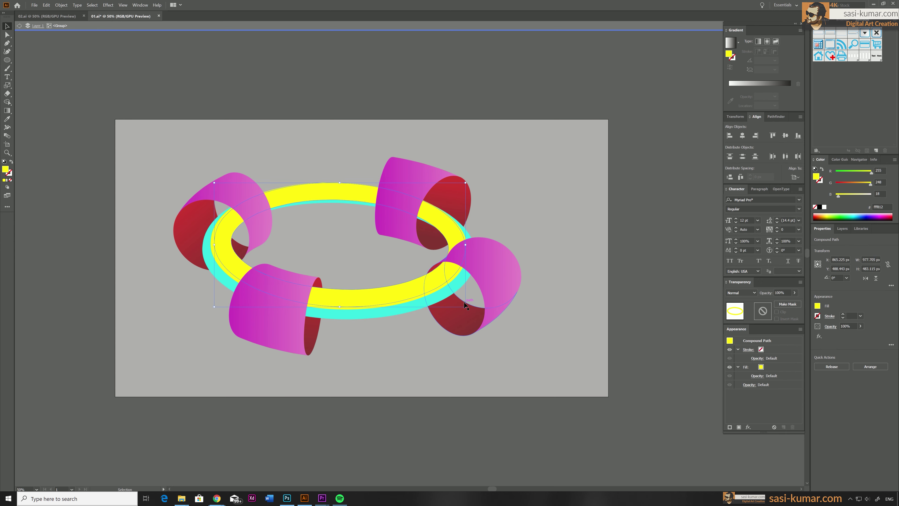
pyautogui.press('Down')
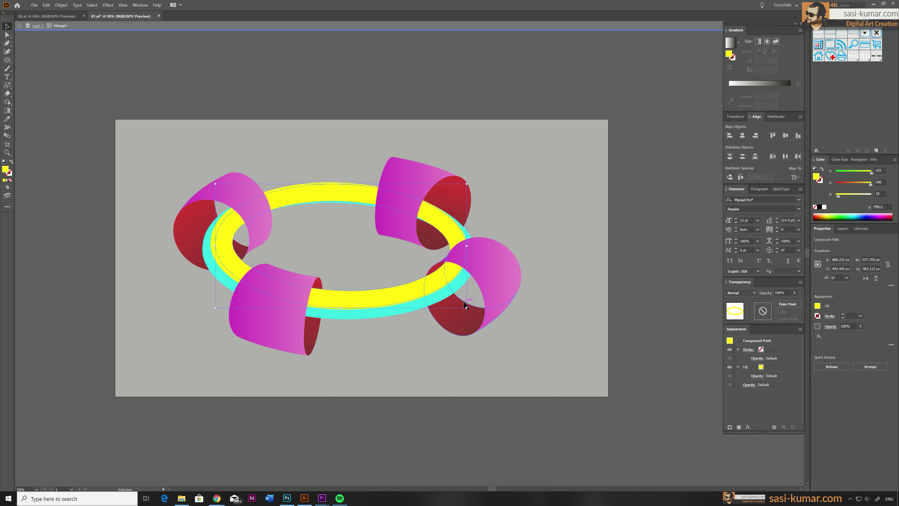
pyautogui.press('Left')
# - Fill the new front ring with red, RGB 255, 0, 18, and switch to the 02.ai document
pyautogui.moveTo(871, 183); pyautogui.dragTo(818, 185)
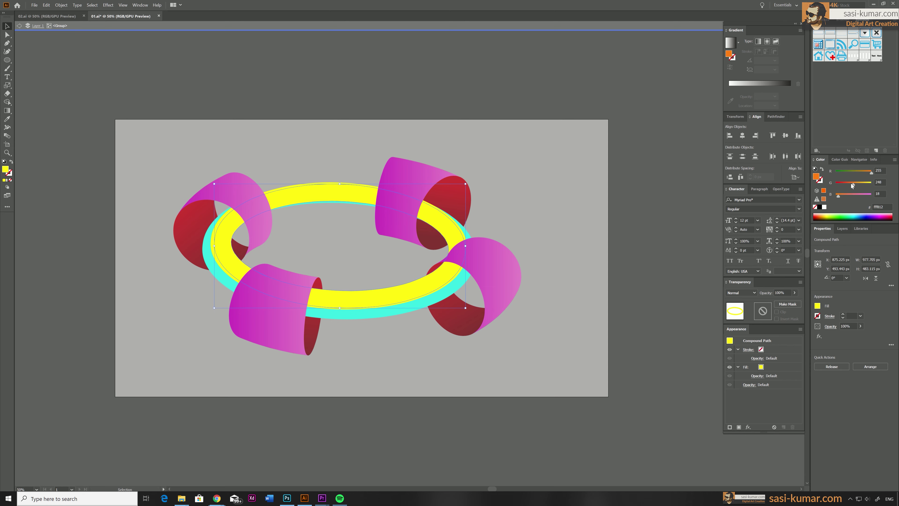
pyautogui.click(358, 67)
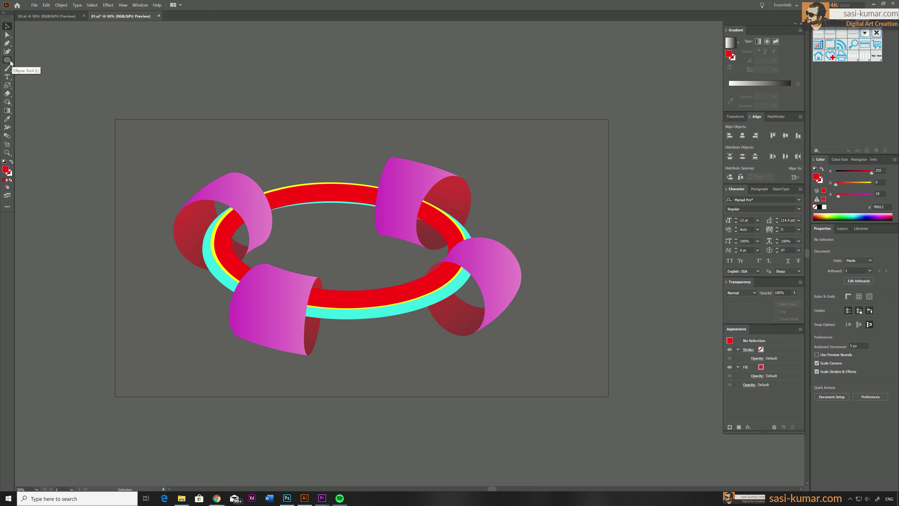
pyautogui.click(54, 16)
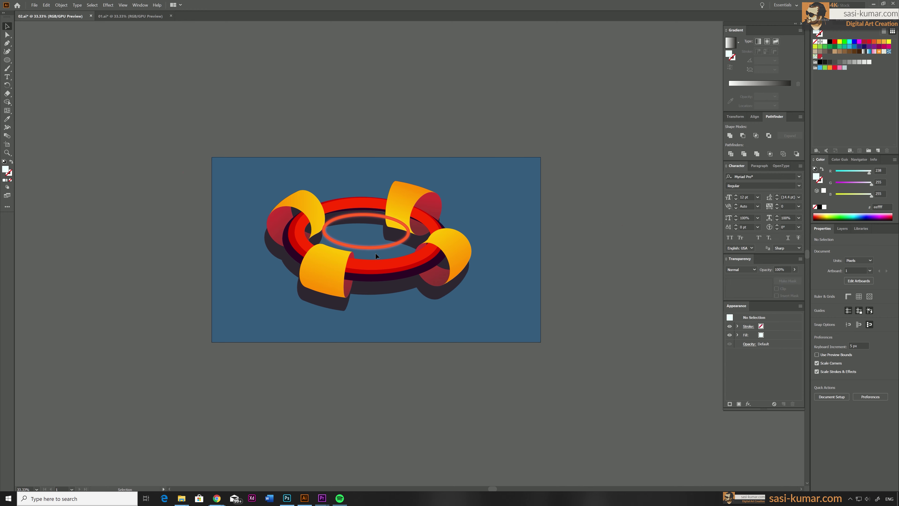
# - Pull the blurred and solid inner ellipses off the artboard, and draw a red-outlined ellipse about 548 by 166 px with a copy beside it
pyautogui.moveTo(376, 247); pyautogui.dragTo(354, 103)
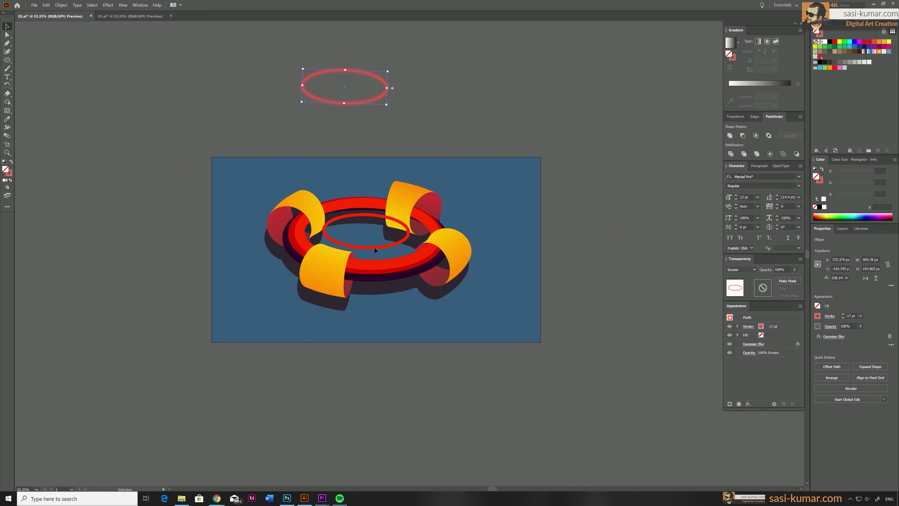
pyautogui.moveTo(374, 247); pyautogui.dragTo(425, 136)
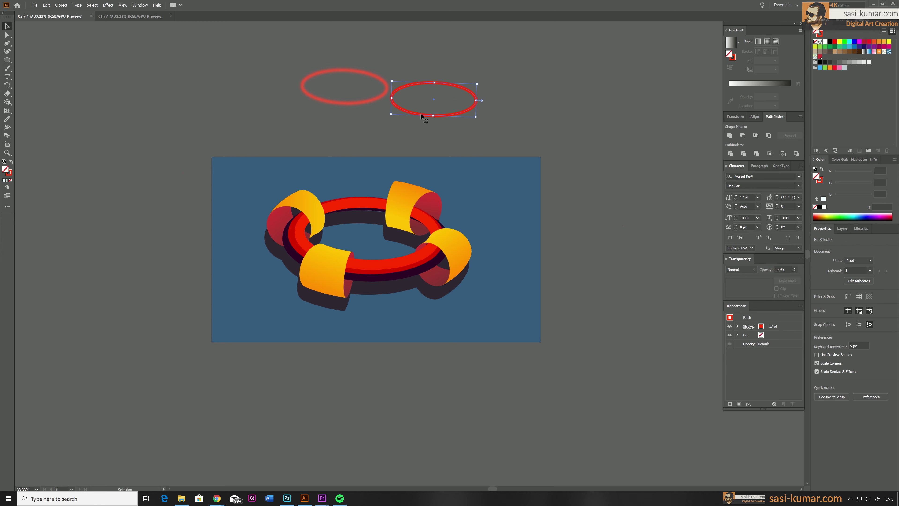
pyautogui.click(7, 59)
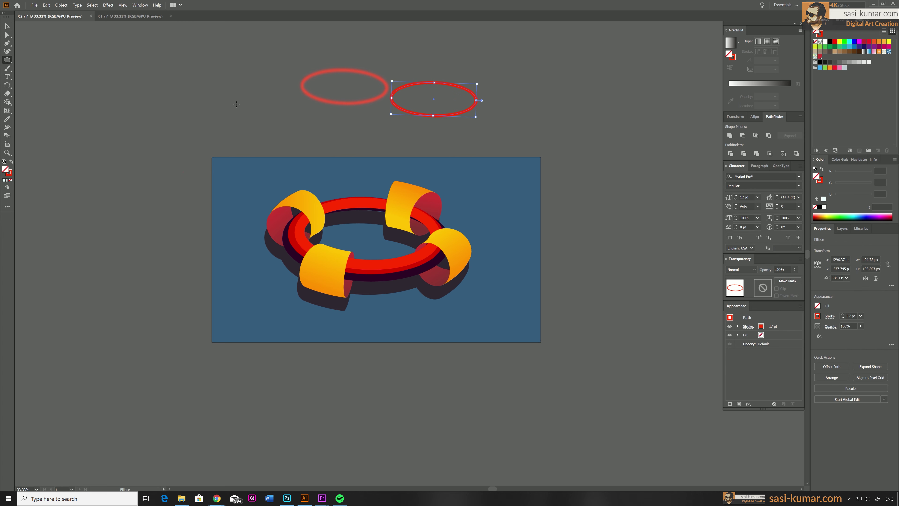
pyautogui.moveTo(236, 104); pyautogui.dragTo(331, 132)
pyautogui.click(7, 26)
pyautogui.keyDown('alt'); pyautogui.moveTo(264, 134); pyautogui.dragTo(141, 123); pyautogui.keyUp('alt')
# - Try a Gaussian Blur with a radius of about 7 px on the copied red ellipse, and remove the test ellipse
pyautogui.click(107, 5)
pyautogui.moveTo(117, 140)
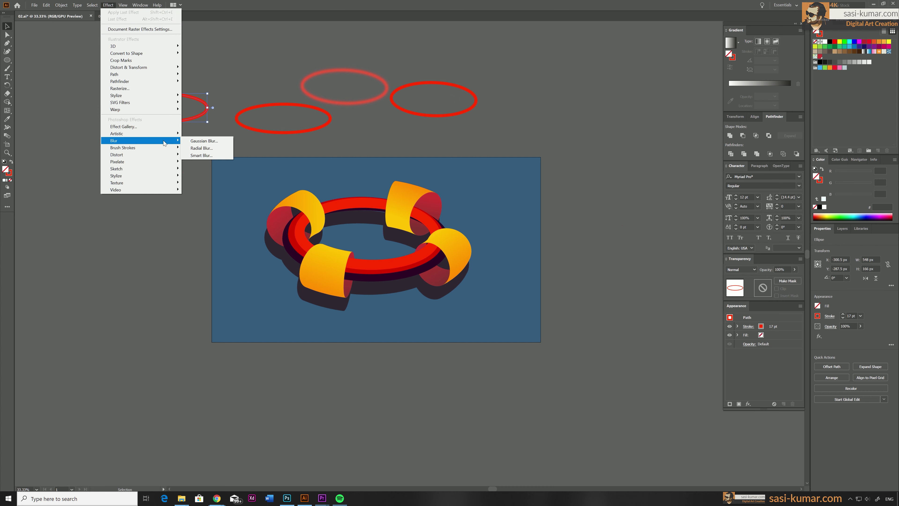
pyautogui.click(224, 143)
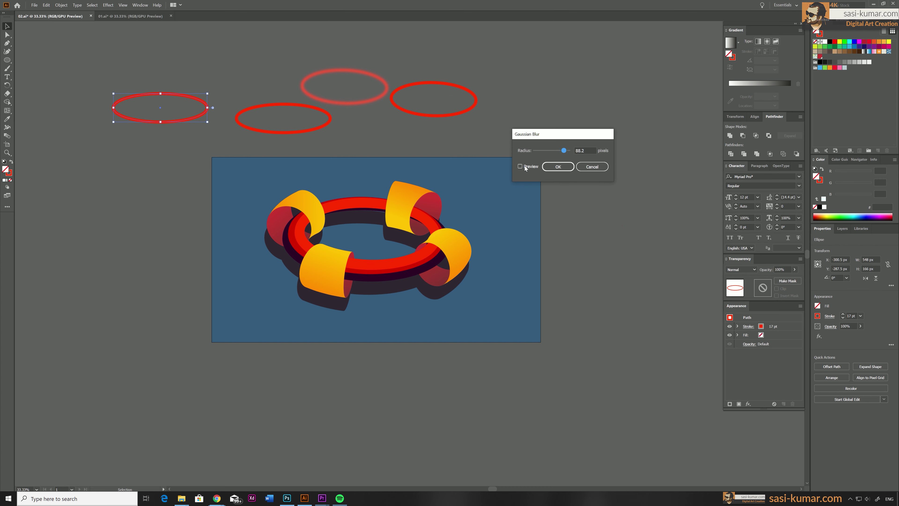
pyautogui.moveTo(538, 152); pyautogui.dragTo(545, 151)
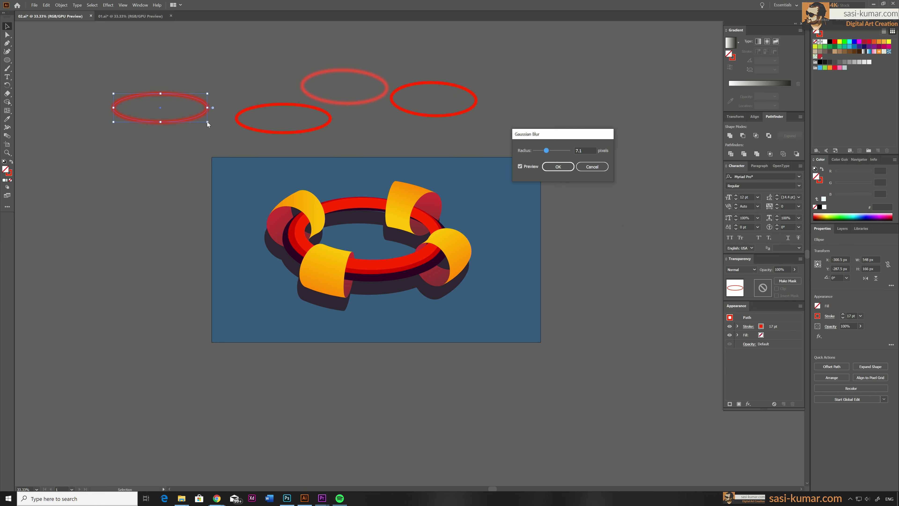
pyautogui.click(582, 166)
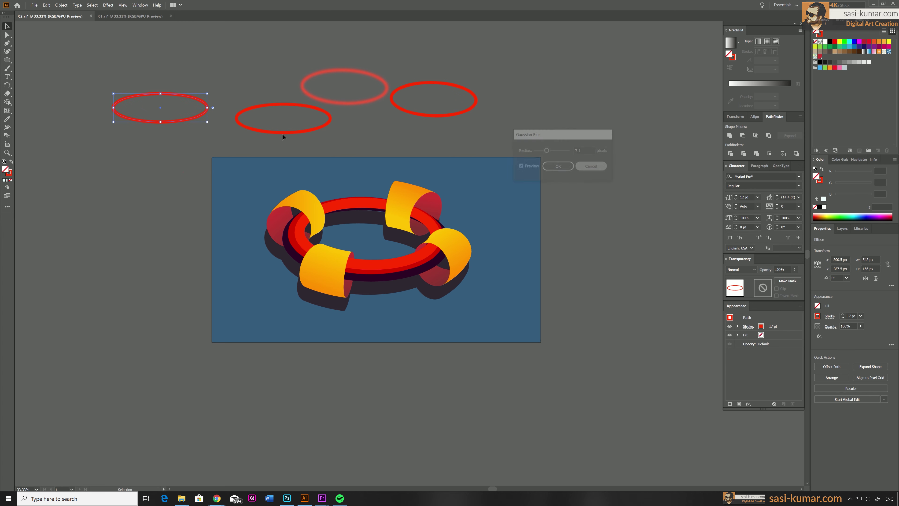
pyautogui.click(199, 141)
pyautogui.press('Delete')
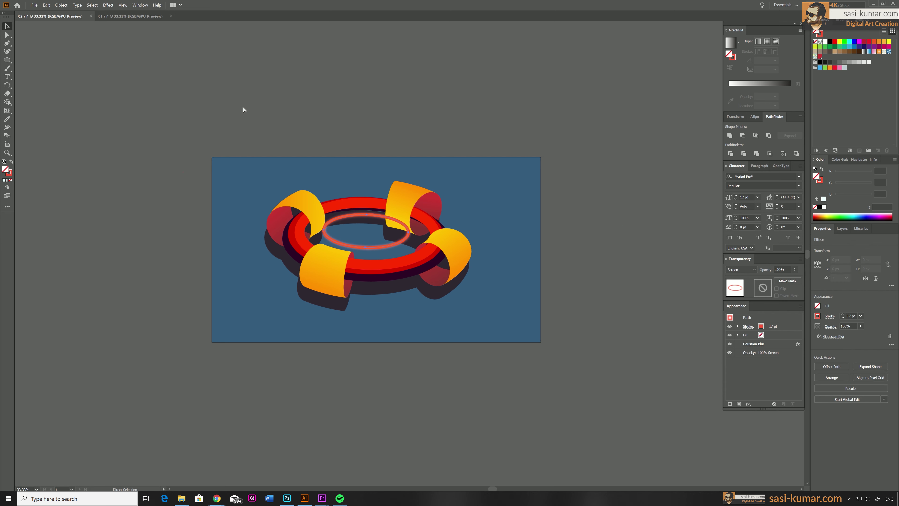
# - Draw a white circle about 184 px in diameter above the artboard
pyautogui.click(378, 91)
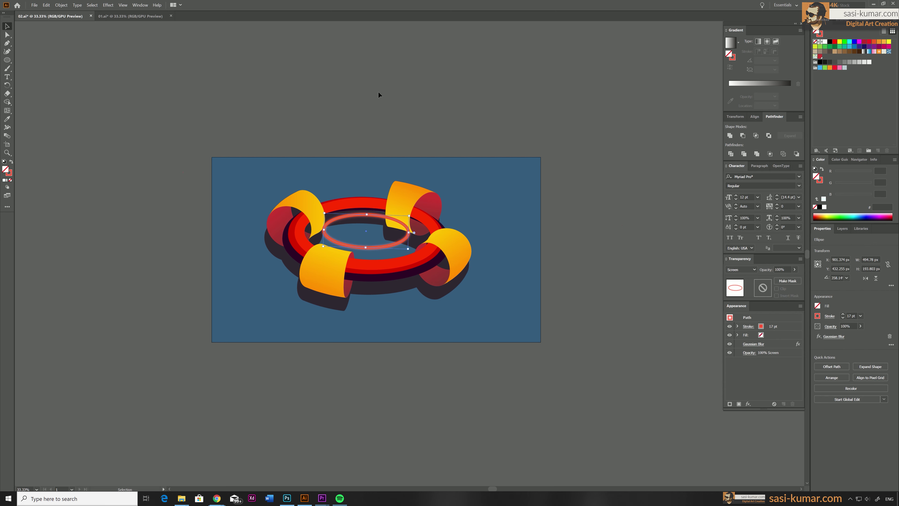
pyautogui.hotkey('ctrl', '=')
pyautogui.moveTo(393, 84); pyautogui.dragTo(337, 100)
pyautogui.hotkey('ctrl', '-')
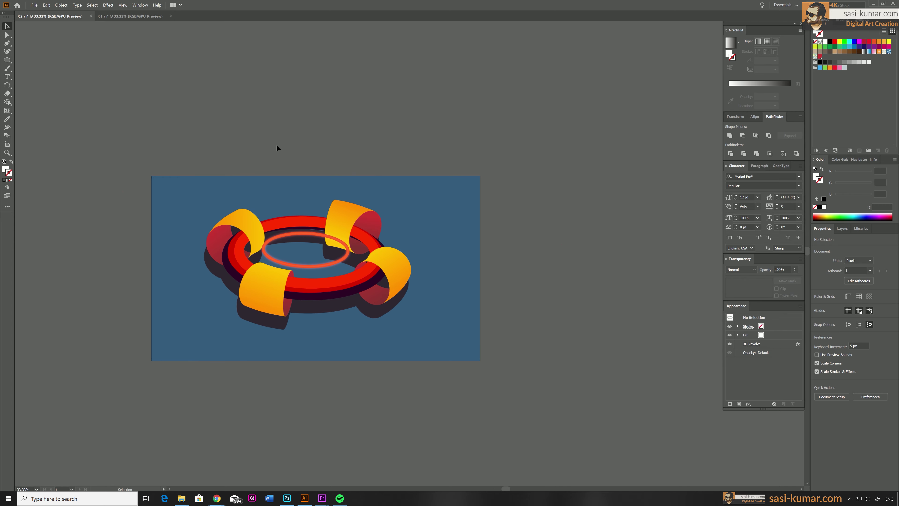
pyautogui.moveTo(317, 143); pyautogui.dragTo(354, 99)
pyautogui.click(7, 60)
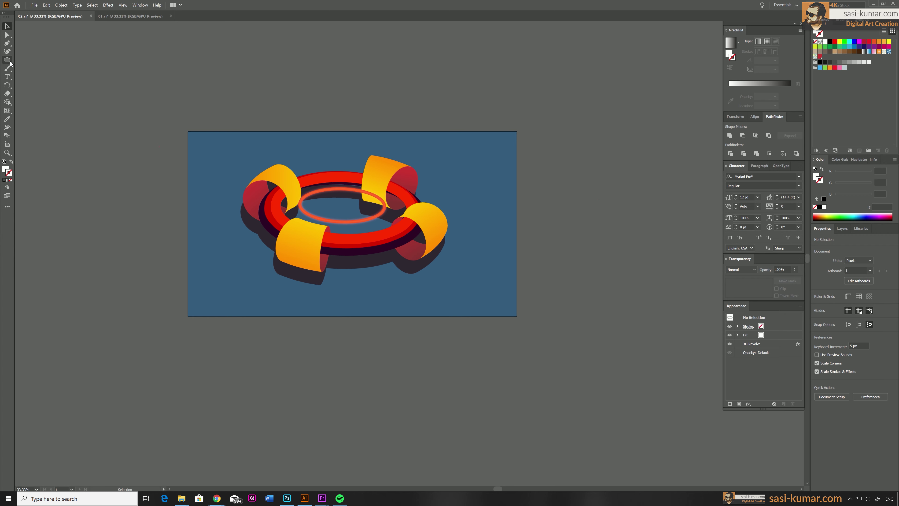
pyautogui.moveTo(442, 77); pyautogui.dragTo(473, 107)
pyautogui.moveTo(246, 76); pyautogui.dragTo(243, 113)
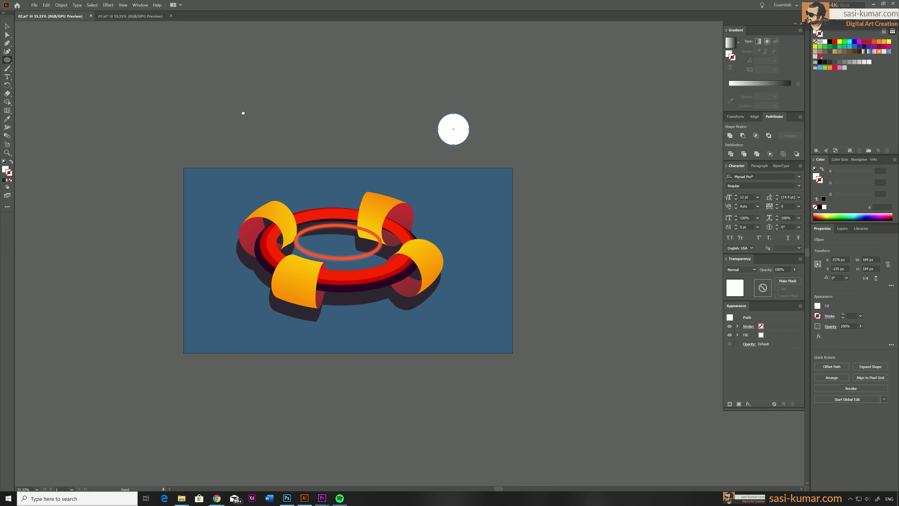
pyautogui.press('v')
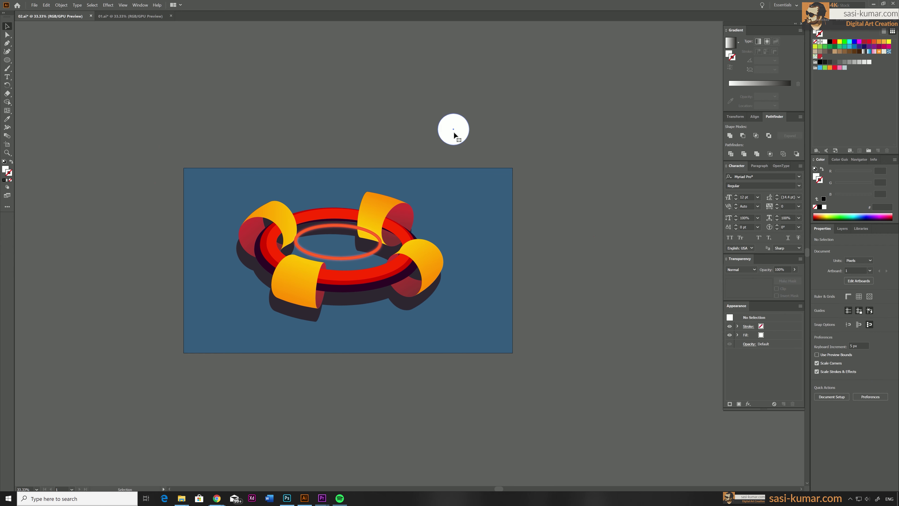
# - Apply the previous 3D Revolve effect to the white circle and set its surface to No Shading
pyautogui.click(108, 5)
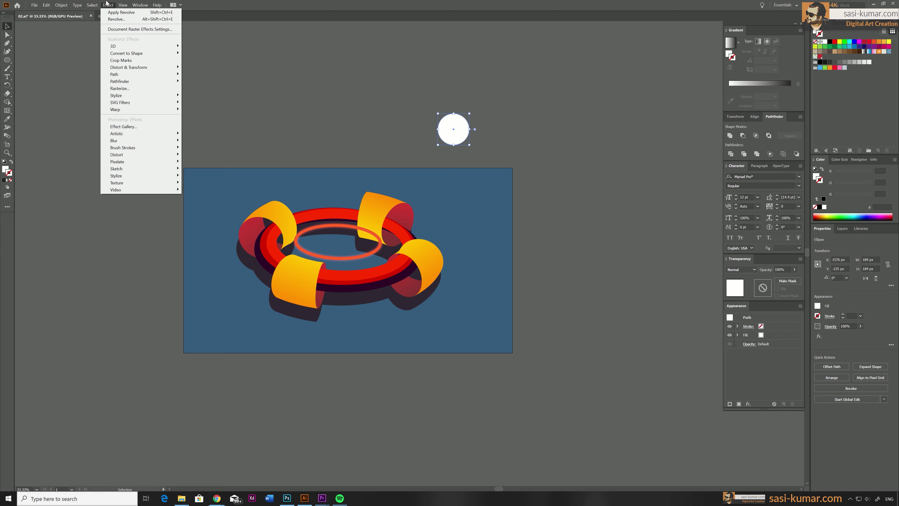
pyautogui.click(133, 15)
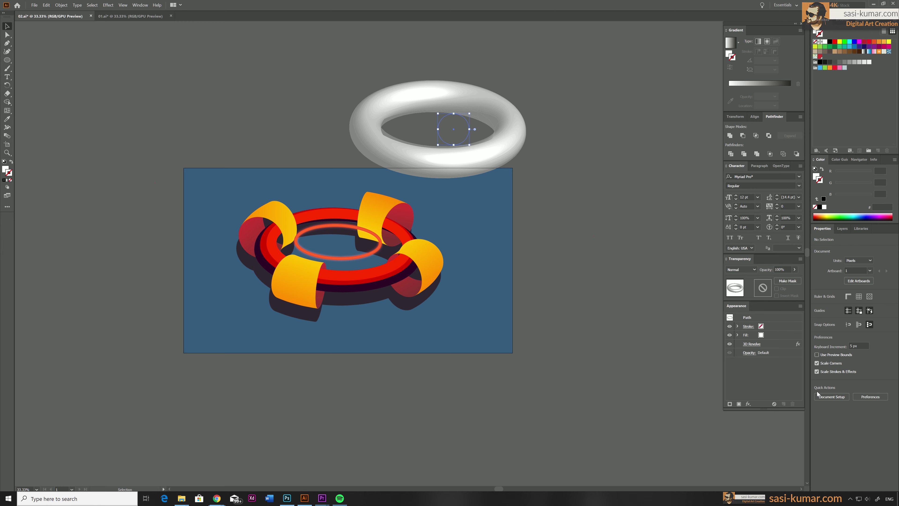
pyautogui.click(751, 344)
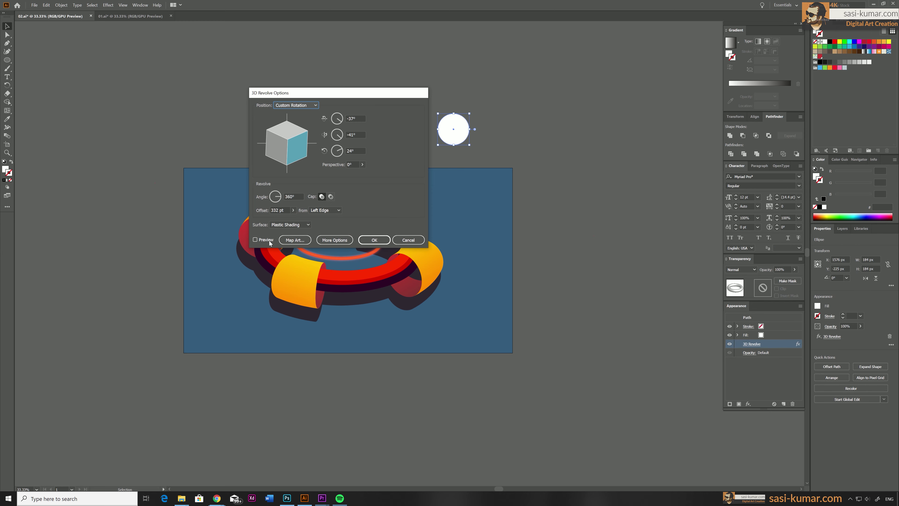
pyautogui.click(296, 225)
pyautogui.click(276, 241)
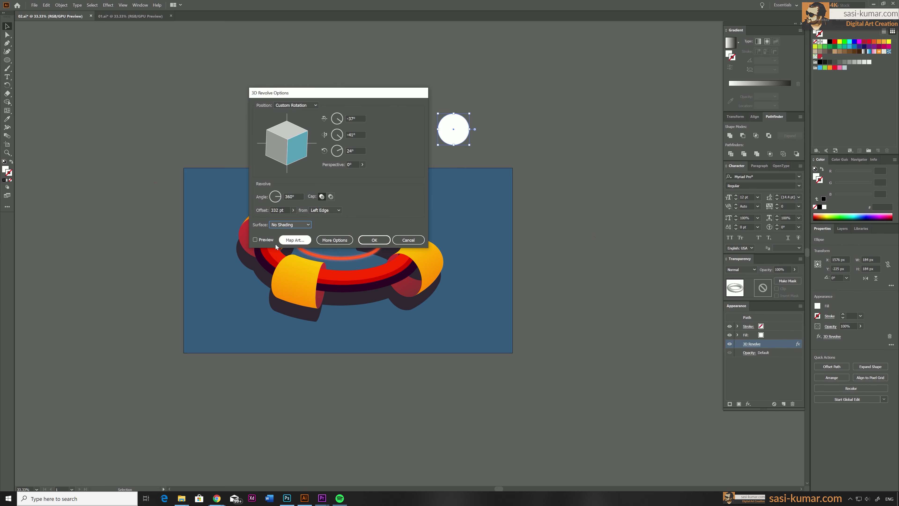
pyautogui.click(262, 239)
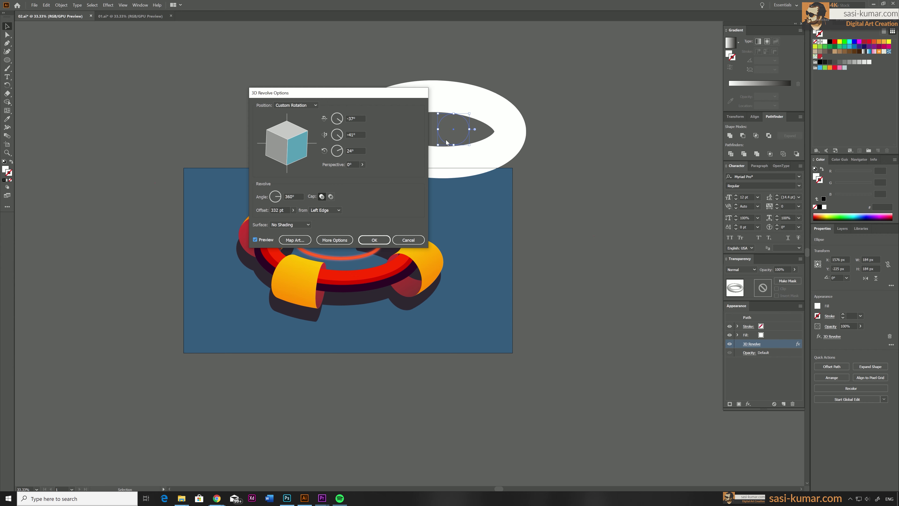
pyautogui.click(374, 239)
# - Expand the appearance of the revolved white ring and ungroup it into separate surface pieces
pyautogui.hscroll(3, 503, 165)
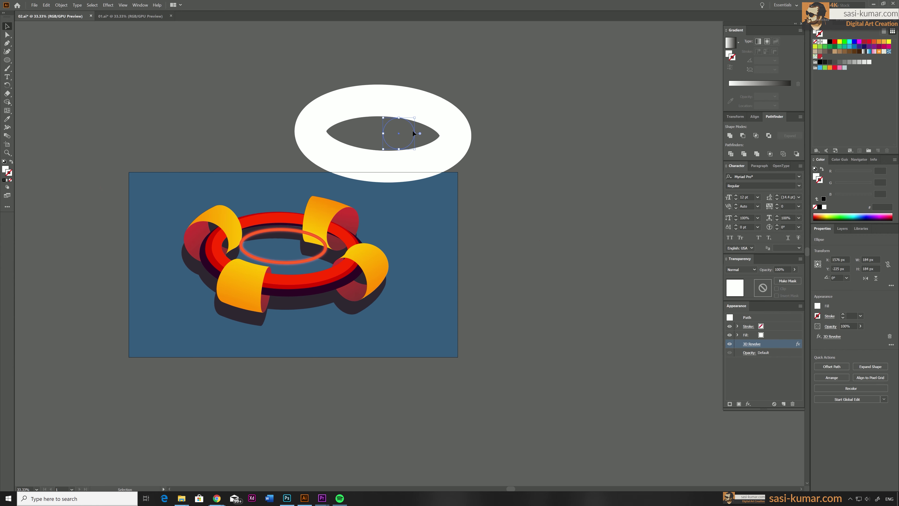
pyautogui.hscroll(5, 413, 133)
pyautogui.click(61, 5)
pyautogui.click(78, 89)
pyautogui.rightClick(465, 98)
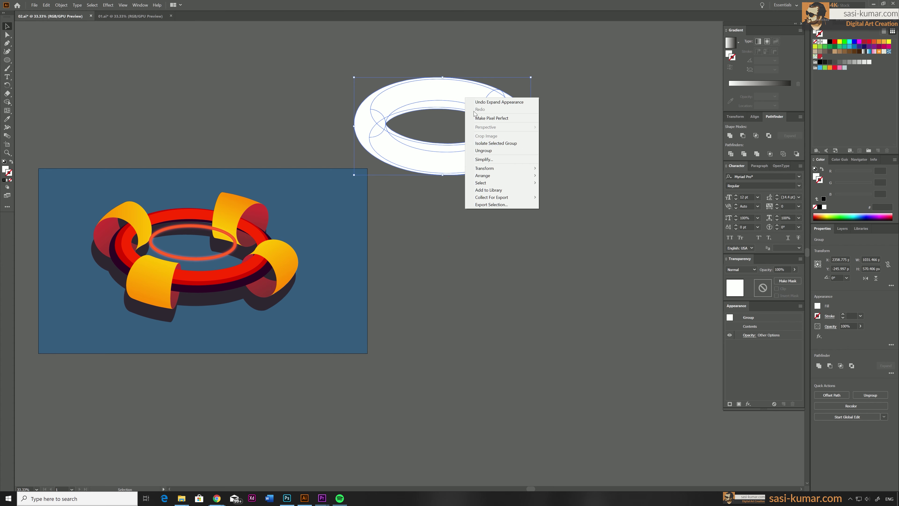
pyautogui.click(483, 151)
pyautogui.rightClick(446, 99)
pyautogui.click(463, 152)
pyautogui.click(580, 192)
pyautogui.click(437, 108)
pyautogui.click(333, 90)
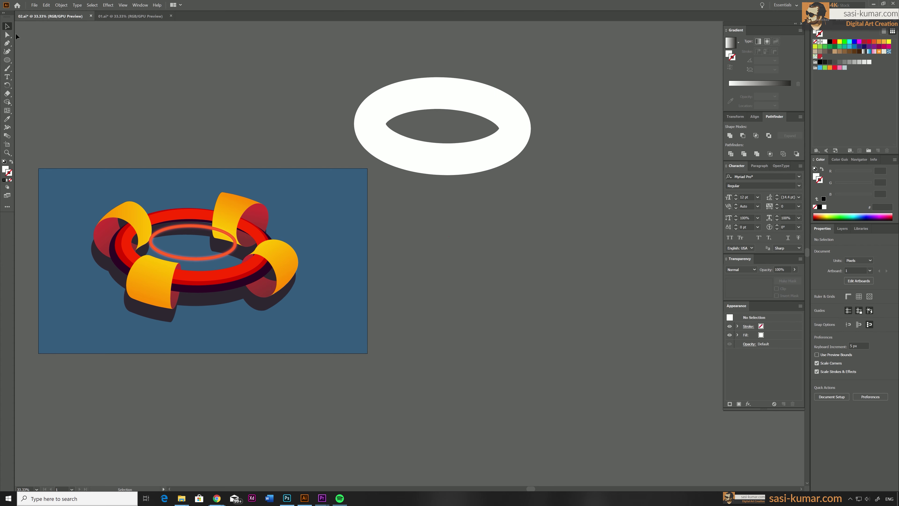
# - Fill the outer surface of the white ring with the dark purple sampled from the finished ring
pyautogui.click(7, 35)
pyautogui.click(453, 165)
pyautogui.press('i')
pyautogui.click(230, 286)
pyautogui.press('a')
pyautogui.click(555, 107)
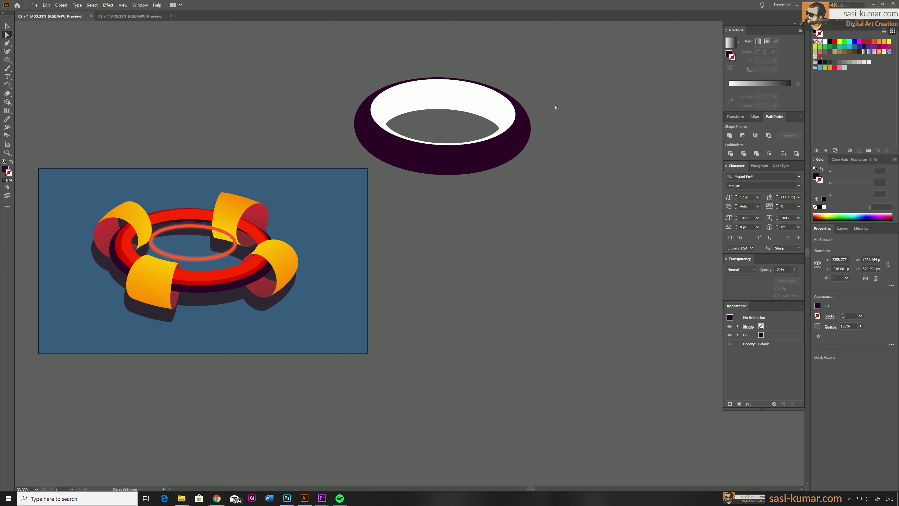
# - Fill the pieces of the ring's wide inner band with the dark red sampled from the finished ring
pyautogui.click(441, 92)
pyautogui.press('i')
pyautogui.click(119, 248)
pyautogui.click(7, 35)
pyautogui.click(500, 108)
pyautogui.keyDown('shift'); pyautogui.click(505, 126); pyautogui.keyUp('shift')
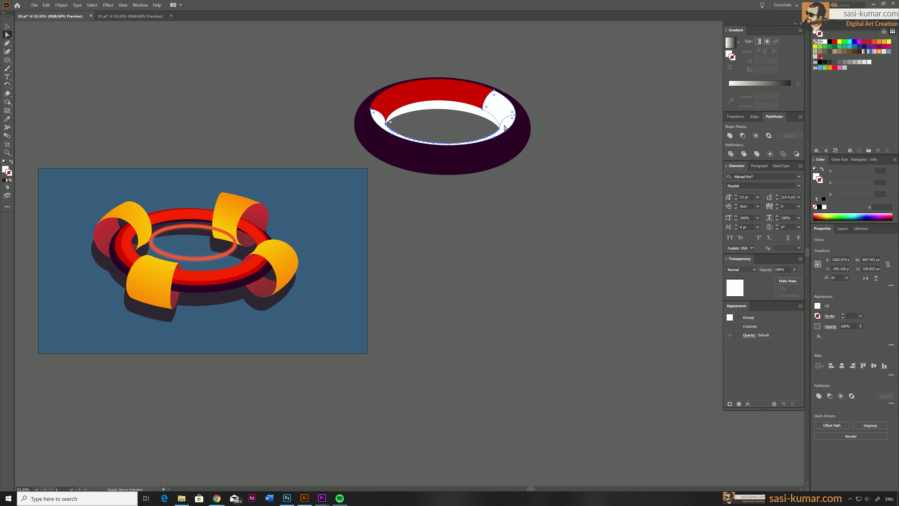
pyautogui.press('i')
pyautogui.click(393, 104)
pyautogui.press('a')
pyautogui.click(348, 88)
pyautogui.click(406, 137)
pyautogui.press('i')
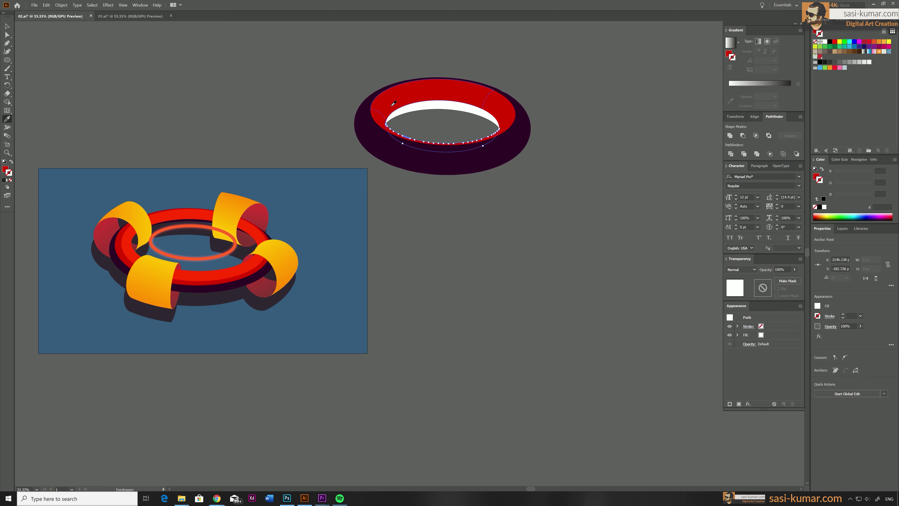
# - Fill the innermost strip pieces along the ring's hole with the bright red sampled from the finished ring
pyautogui.press('a')
pyautogui.click(439, 106)
pyautogui.press('i')
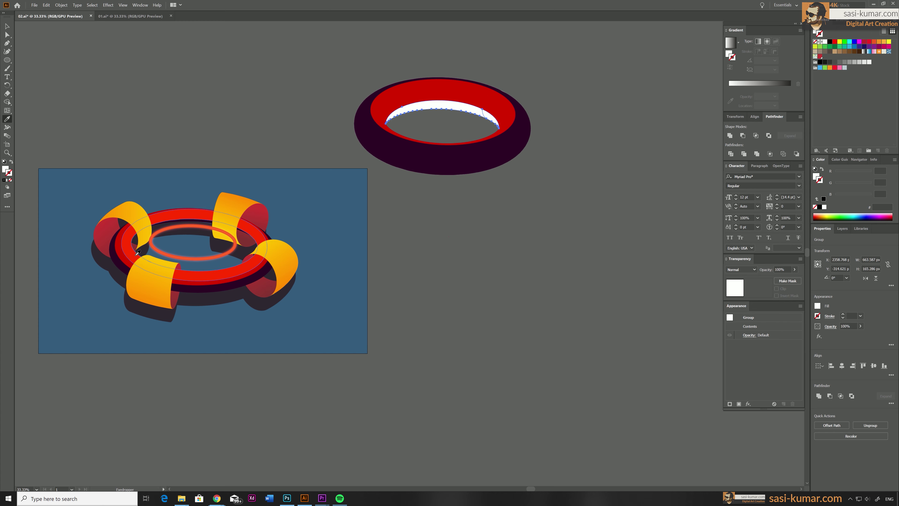
pyautogui.click(136, 255)
pyautogui.press('a')
pyautogui.click(320, 137)
pyautogui.click(394, 116)
pyautogui.press('i')
pyautogui.click(124, 247)
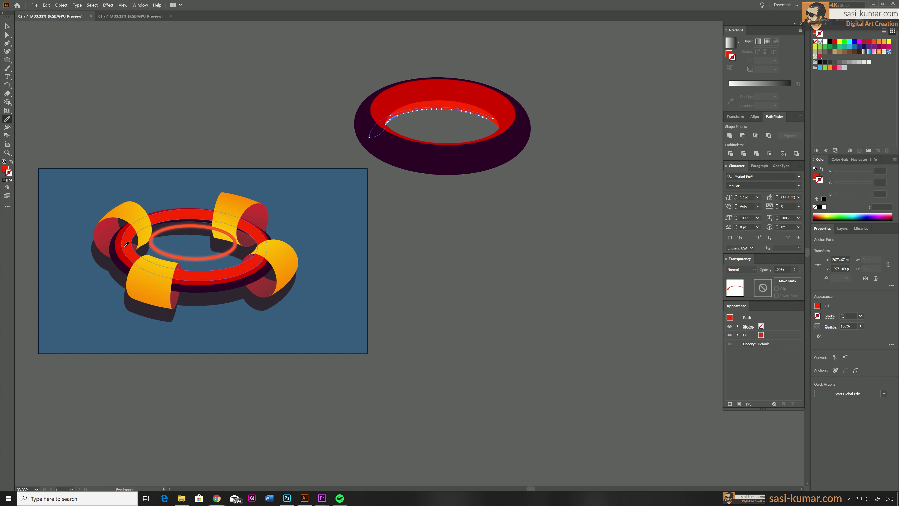
pyautogui.press('v')
pyautogui.click(313, 173)
# - Merge the dark red inner band pieces with the Shape Builder and delete the leftover white piece showing at the hole's corners
pyautogui.click(474, 100)
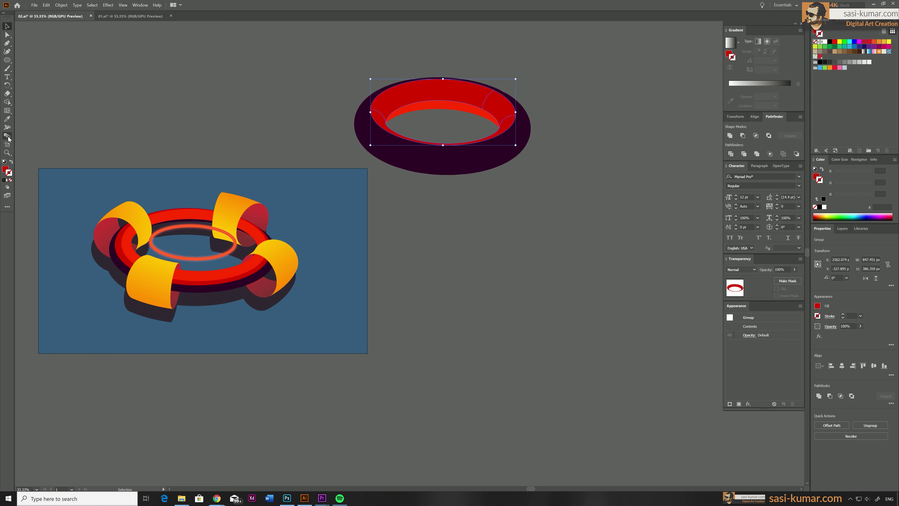
pyautogui.hotkey('shift', 'm')
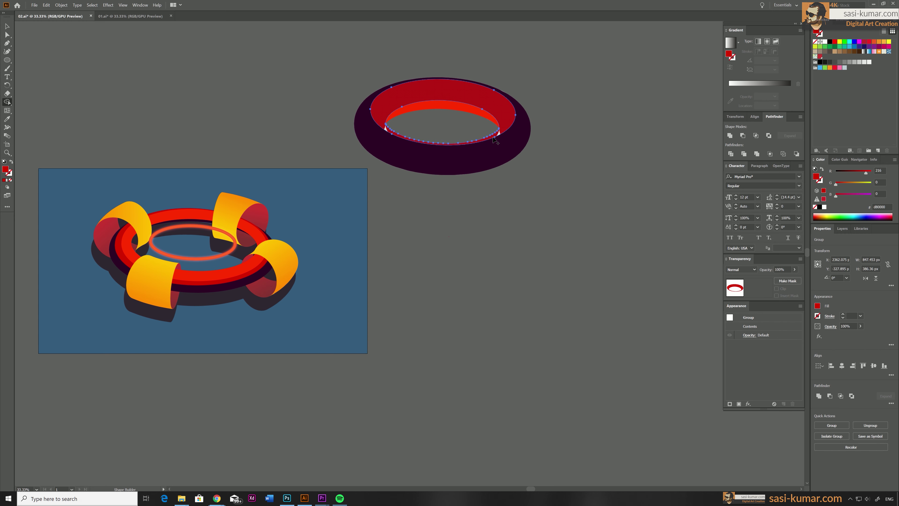
pyautogui.press('v')
pyautogui.click(393, 135)
pyautogui.click(386, 129)
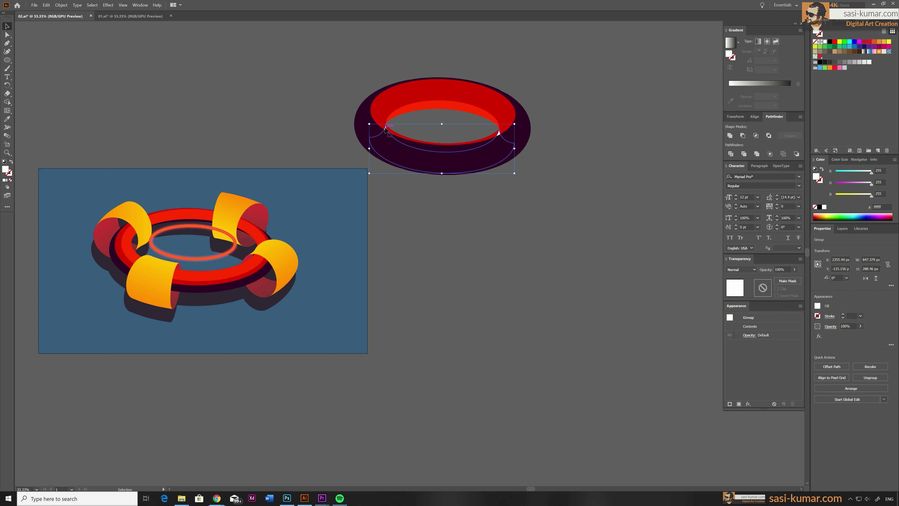
pyautogui.press('Delete')
pyautogui.click(389, 132)
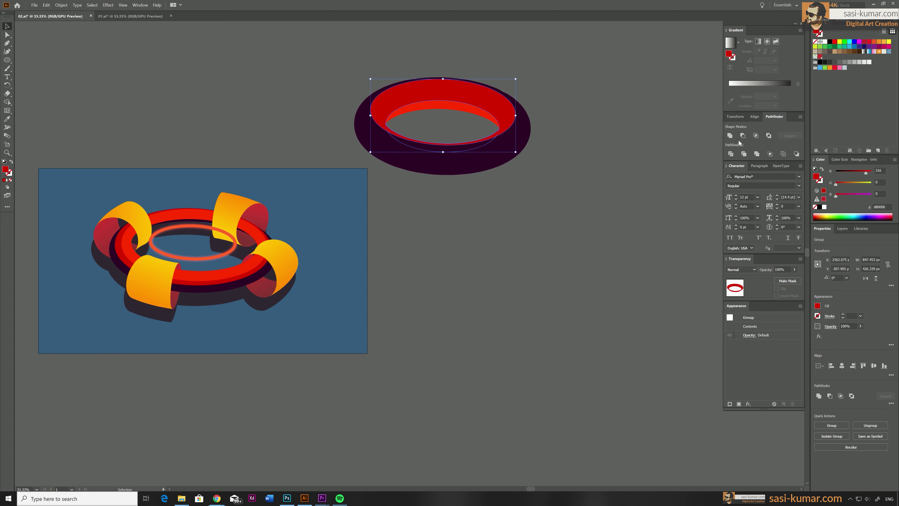
# - Select the bright red strip pieces along the hole and try to trim their excess tail with the Shape Builder
pyautogui.click(480, 120)
pyautogui.click(483, 115)
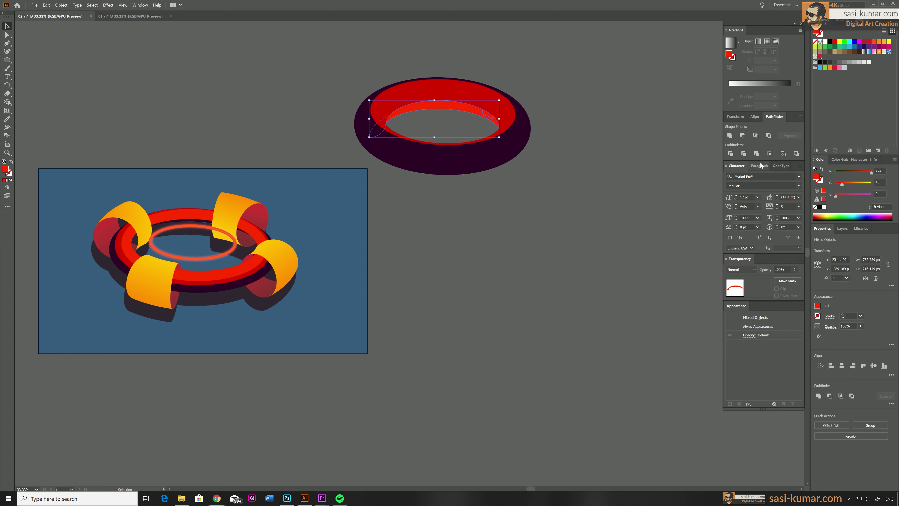
pyautogui.keyDown('shift'); pyautogui.click(497, 126); pyautogui.keyUp('shift')
pyautogui.click(7, 101)
pyautogui.keyDown('alt'); pyautogui.click(374, 132); pyautogui.keyUp('alt')
# - Group all the coloured pieces of the revolved ring into a single object
pyautogui.click(7, 26)
pyautogui.click(503, 156)
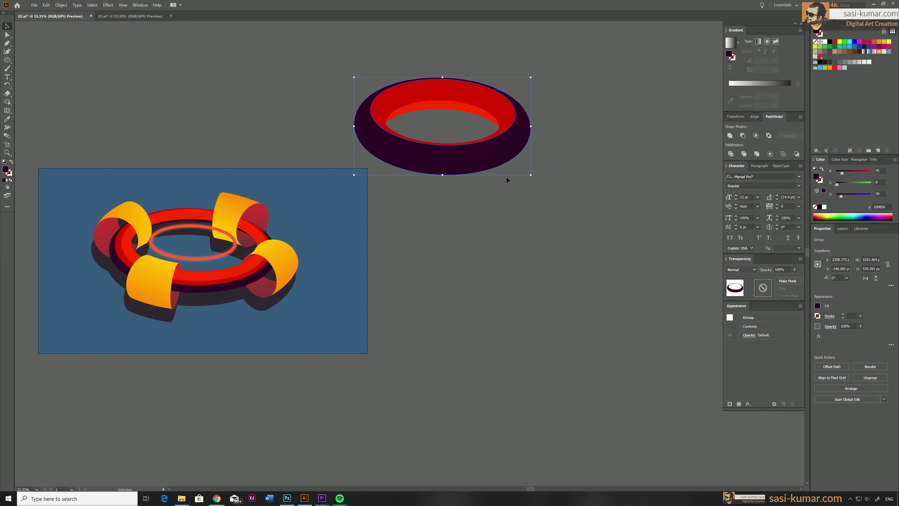
pyautogui.click(506, 176)
pyautogui.click(499, 133)
pyautogui.click(50, 48)
pyautogui.doubleClick(465, 97)
pyautogui.press('Escape')
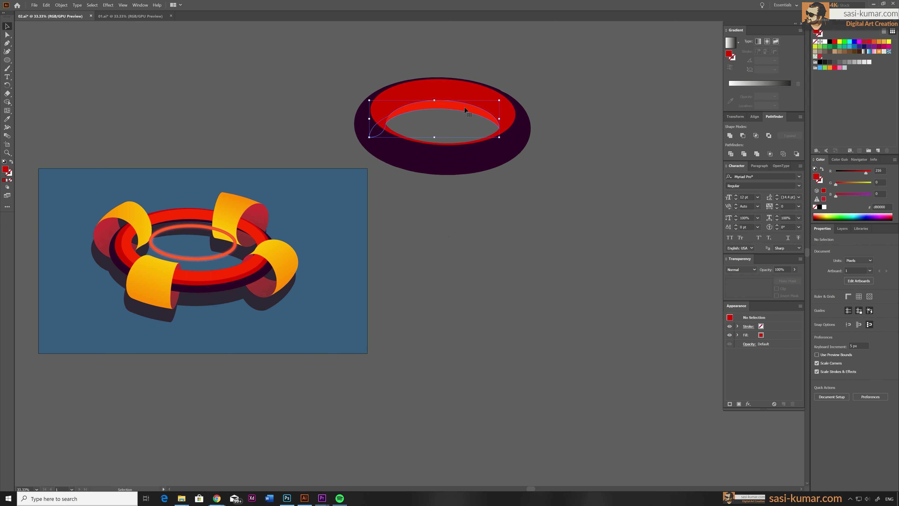
pyautogui.rightClick(464, 108)
pyautogui.click(486, 164)
pyautogui.rightClick(486, 164)
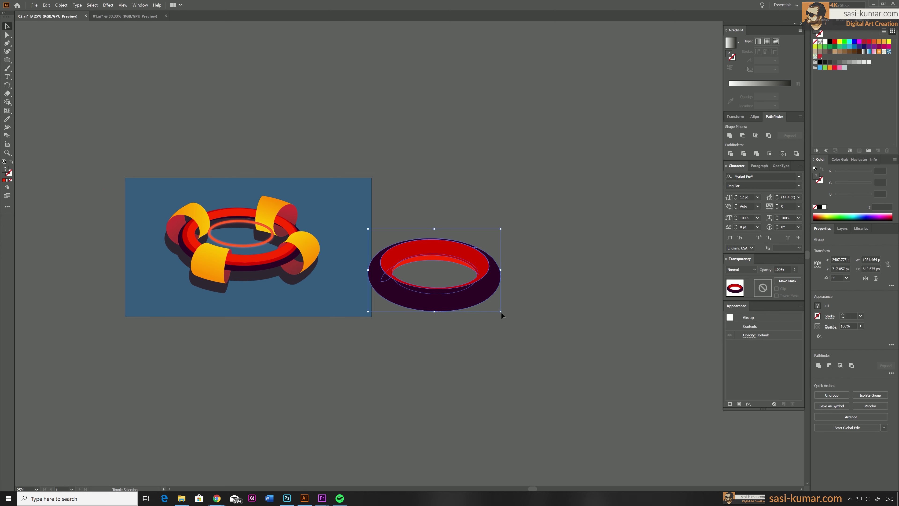
# - Place the grouped ring at the centre of the artwork and scale it to about 498 by 246 px over the glowing ellipse
pyautogui.moveTo(500, 311); pyautogui.dragTo(239, 231)
pyautogui.hotkey('ctrl', '+')
pyautogui.hotkey('ctrl', '+')
pyautogui.hotkey('ctrl', '+')
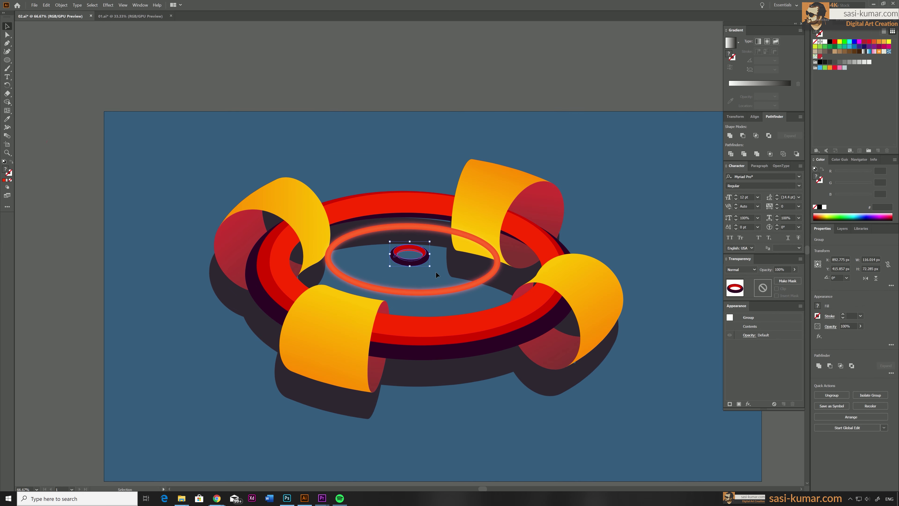
pyautogui.moveTo(428, 268); pyautogui.dragTo(473, 292)
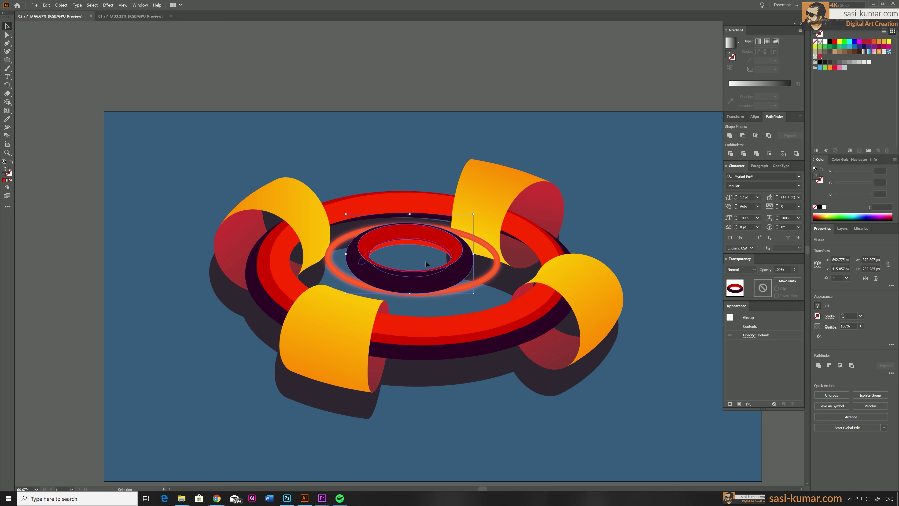
pyautogui.moveTo(410, 292); pyautogui.dragTo(414, 275)
pyautogui.moveTo(435, 267); pyautogui.dragTo(496, 297)
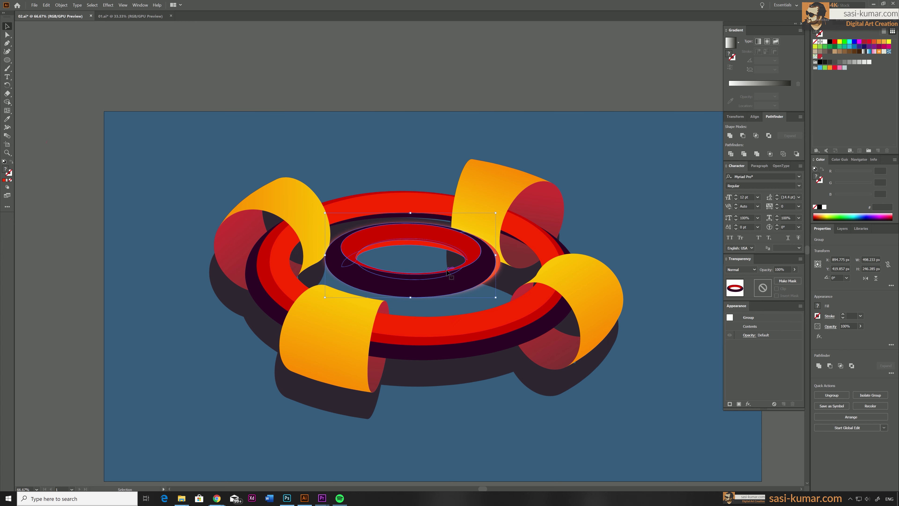
# - Raise the small ring slightly, reduce it to about 480 by 228 px and nudge it sideways to fit inside the glowing ellipse
pyautogui.moveTo(446, 272); pyautogui.dragTo(449, 267)
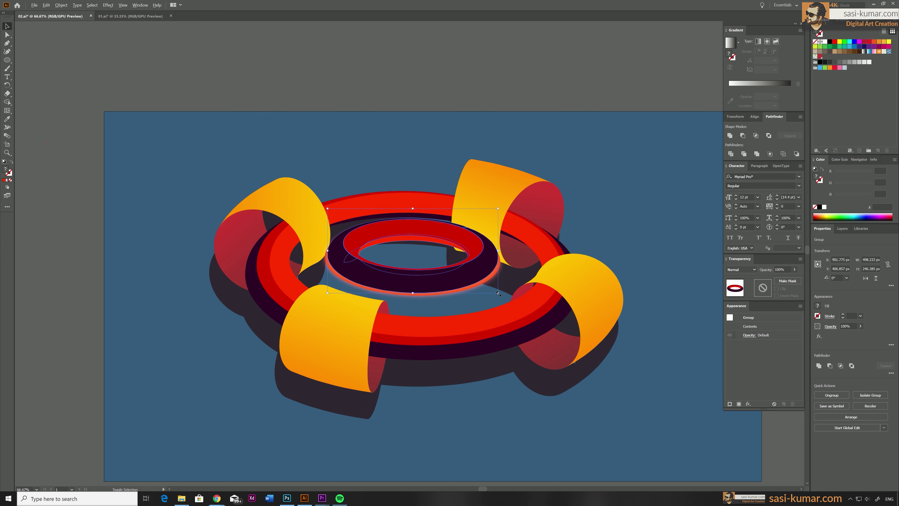
pyautogui.moveTo(498, 292); pyautogui.dragTo(496, 250)
pyautogui.press('Left')
pyautogui.press('Left')
pyautogui.press('Left')
pyautogui.click(481, 52)
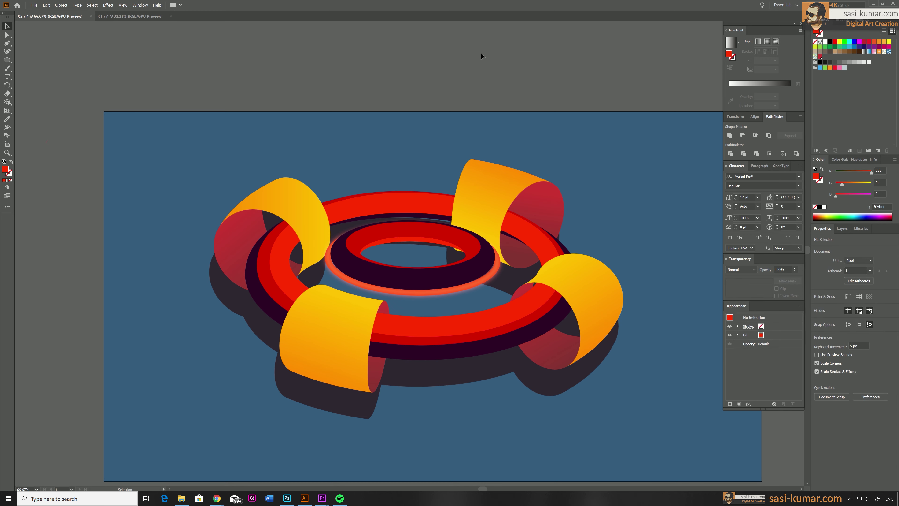
# - Widen the small ring to about 487 px so it sits evenly within the glowing ellipse
pyautogui.moveTo(520, 67); pyautogui.dragTo(502, 59)
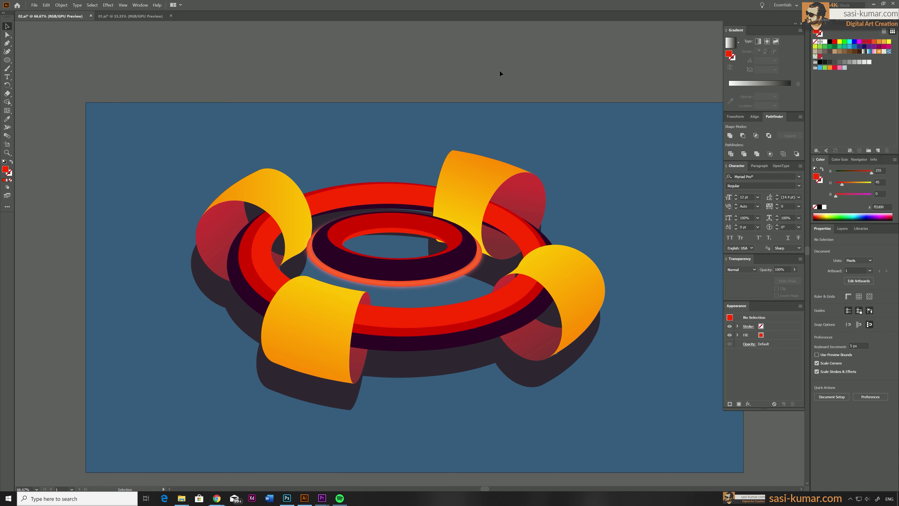
pyautogui.click(338, 237)
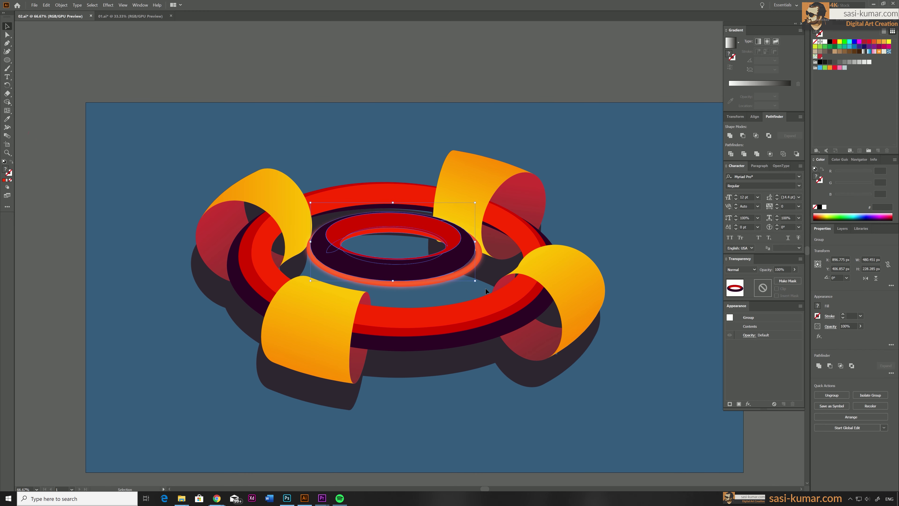
pyautogui.moveTo(476, 242); pyautogui.dragTo(478, 243)
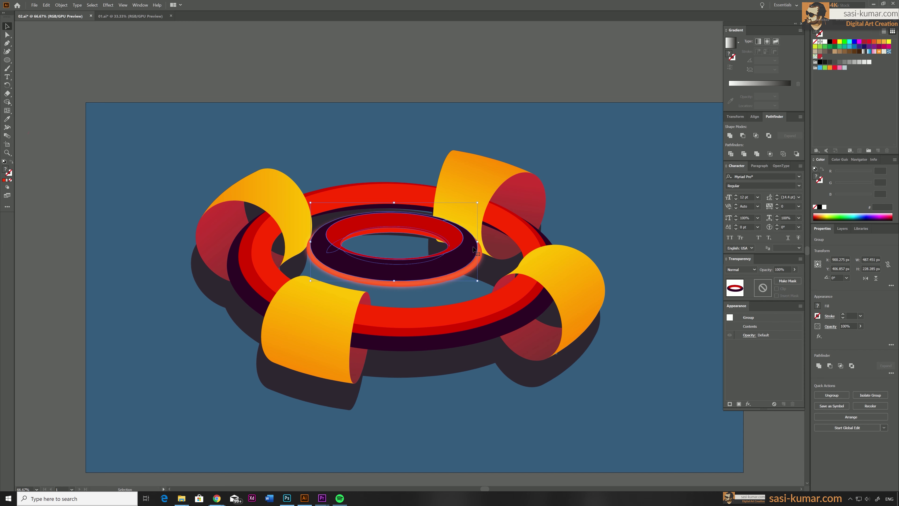
pyautogui.moveTo(394, 203); pyautogui.dragTo(395, 203)
pyautogui.click(454, 86)
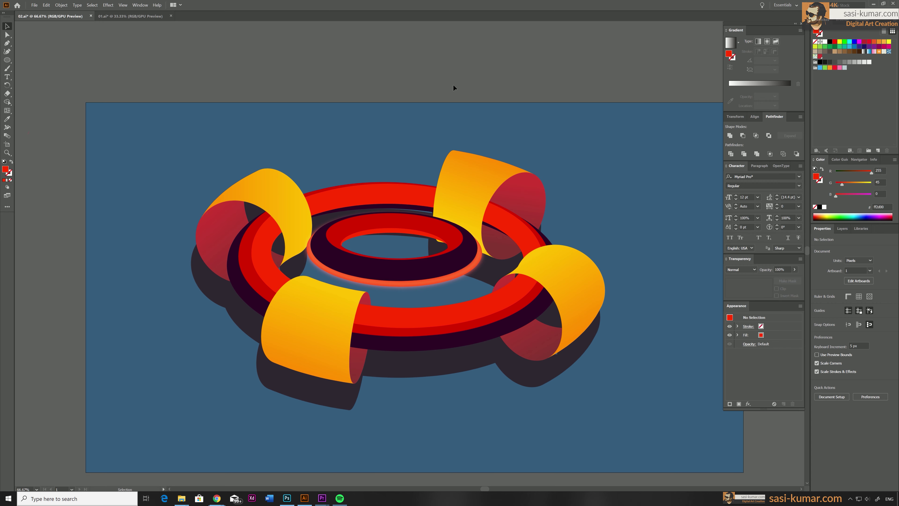
pyautogui.hotkey('ctrl', '-')
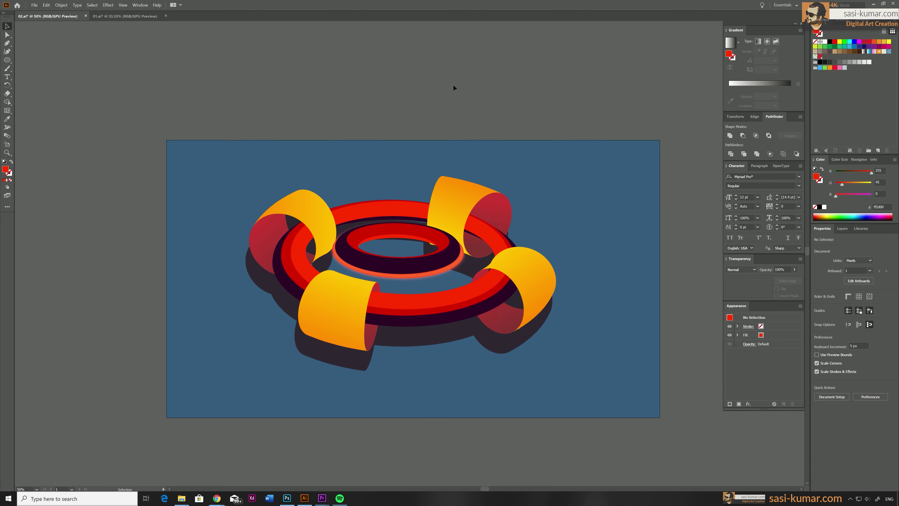
pyautogui.moveTo(453, 84); pyautogui.dragTo(437, 66)
pyautogui.hotkey('ctrl', '-')
pyautogui.hotkey('ctrl', '+')
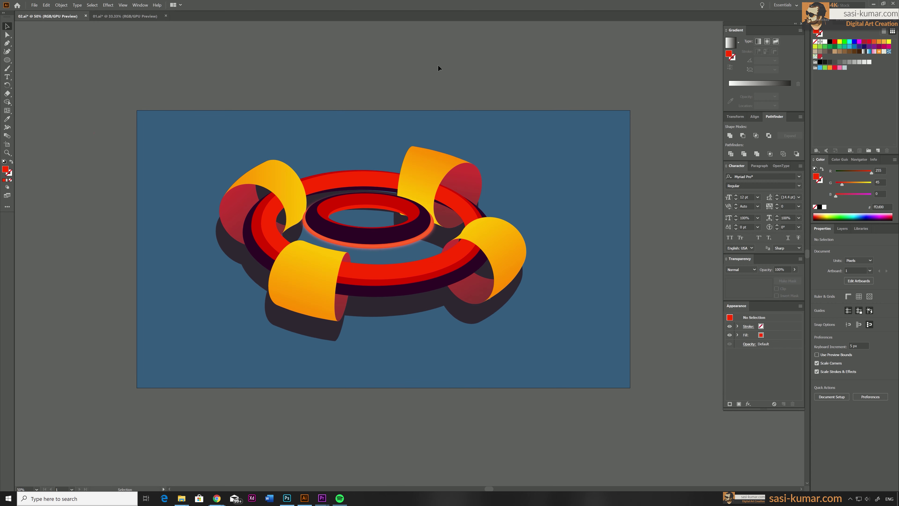